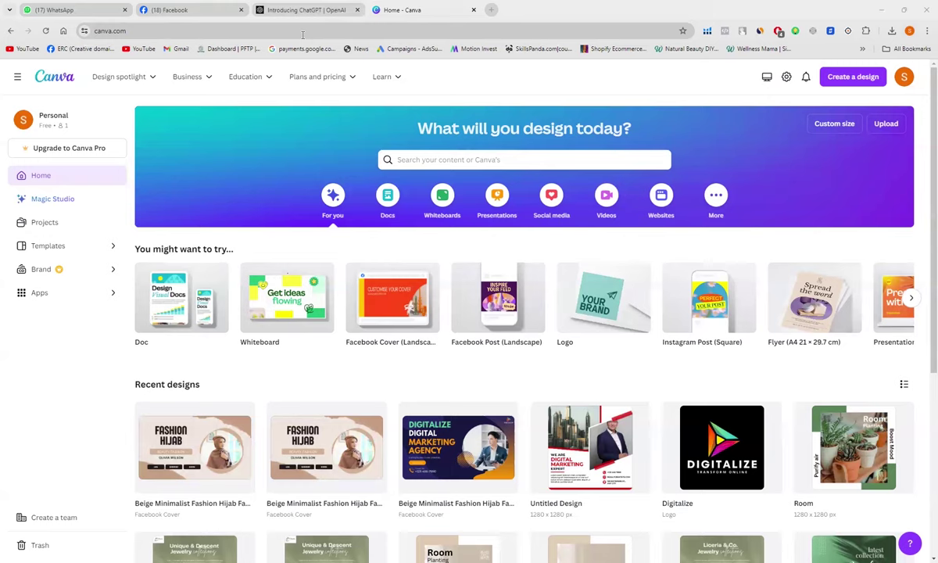
left_click(426, 161)
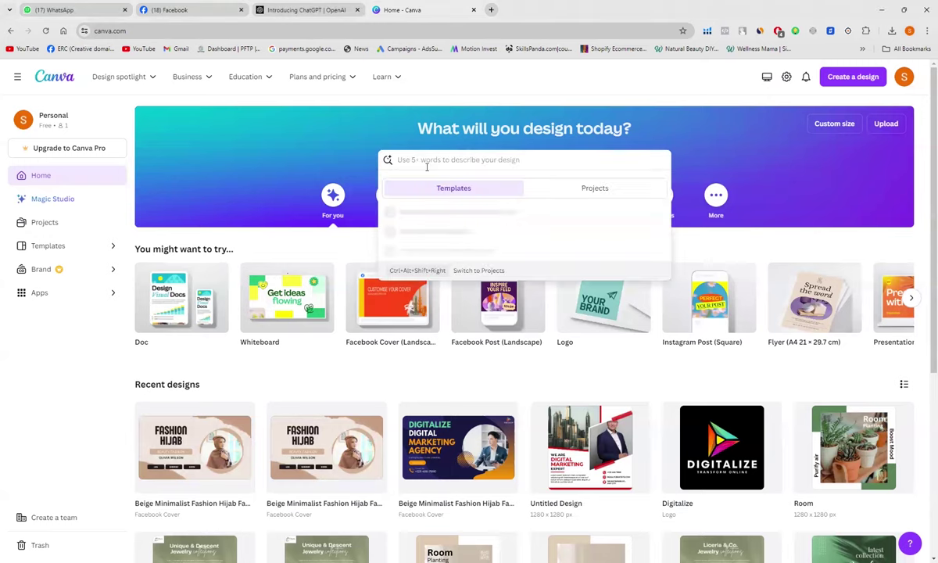
left_click(390, 138)
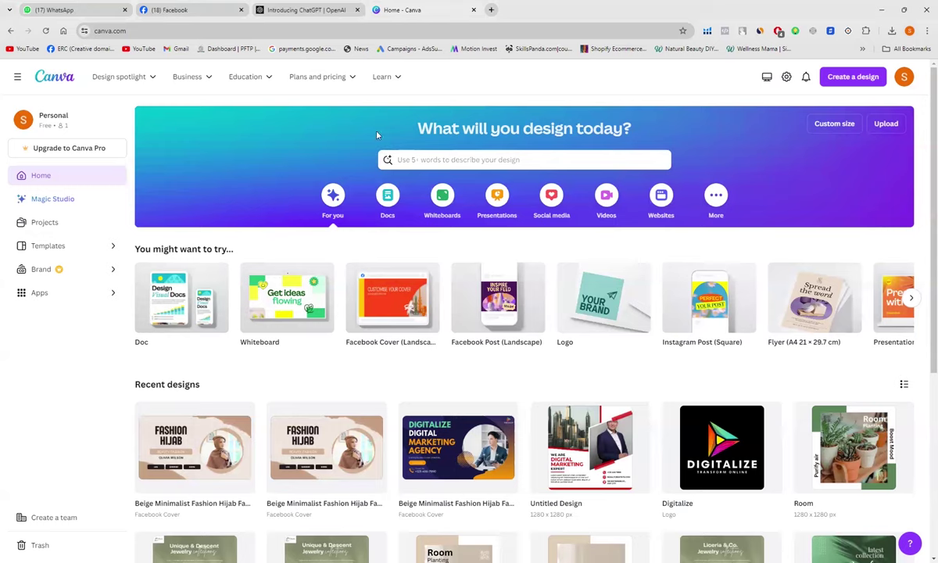
Step: Switch to the Facebook profile and view the editing options for its cover photo
left_click(191, 11)
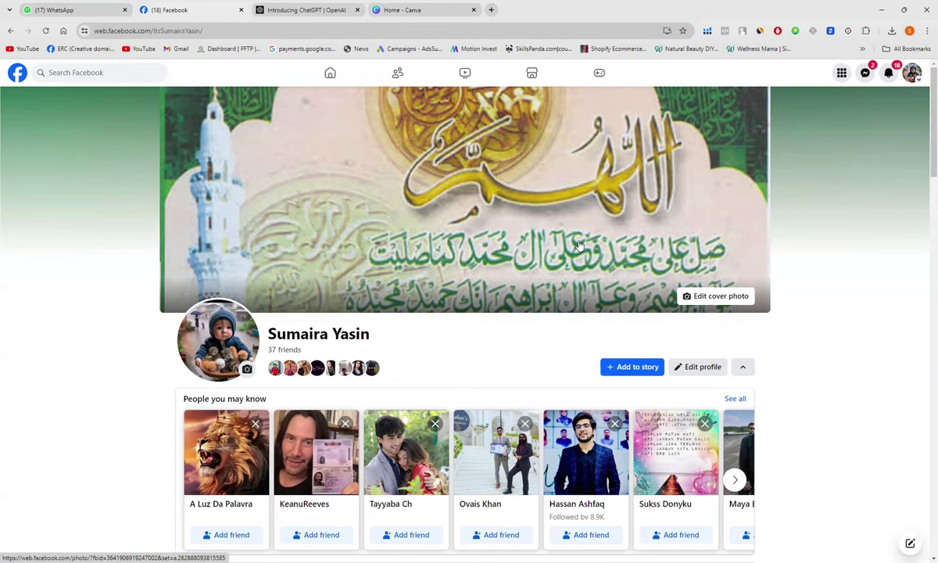
left_click(718, 297)
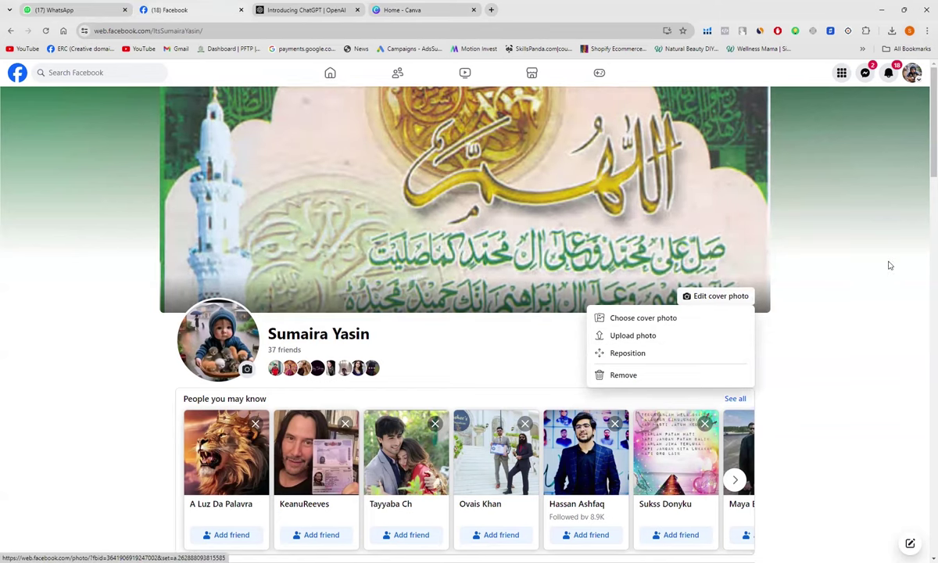
left_click(661, 264)
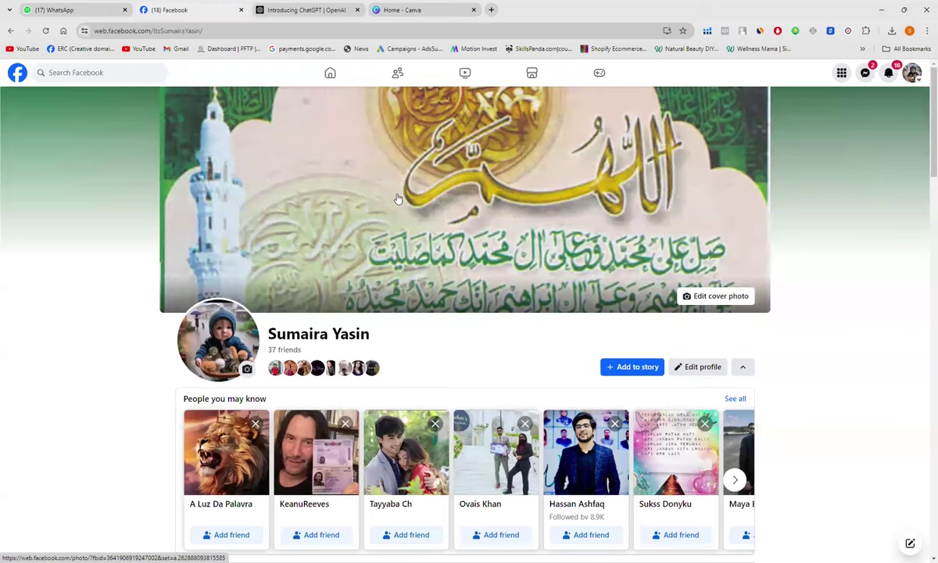
Step: Switch to Canva and search the templates for "fb cover pic"
left_click(438, 11)
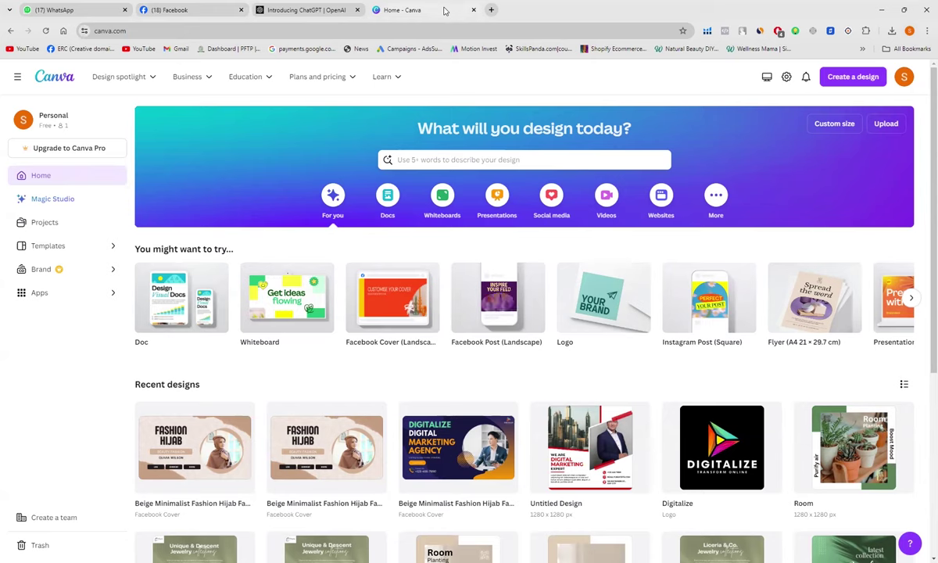
key("Page_Down")
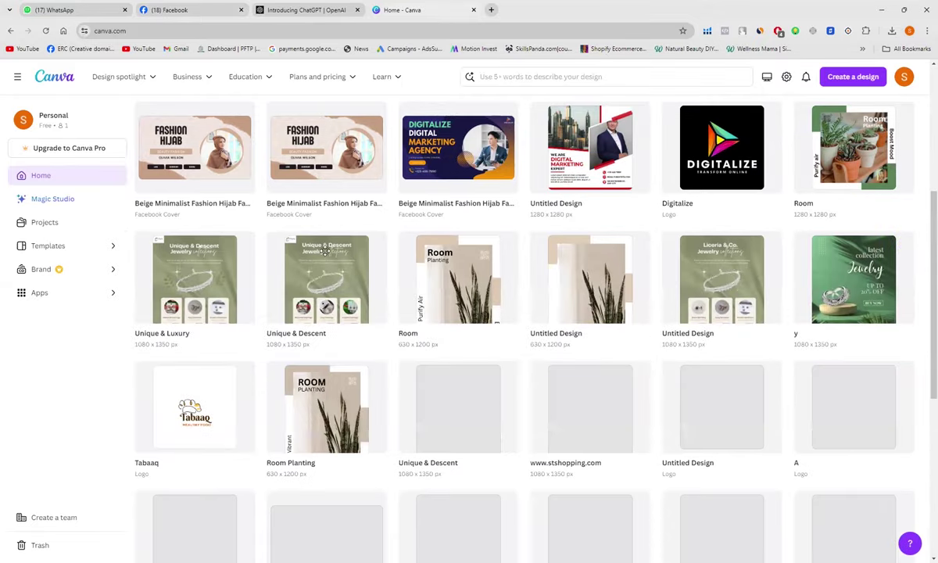
scroll(324, 251, "up", 4)
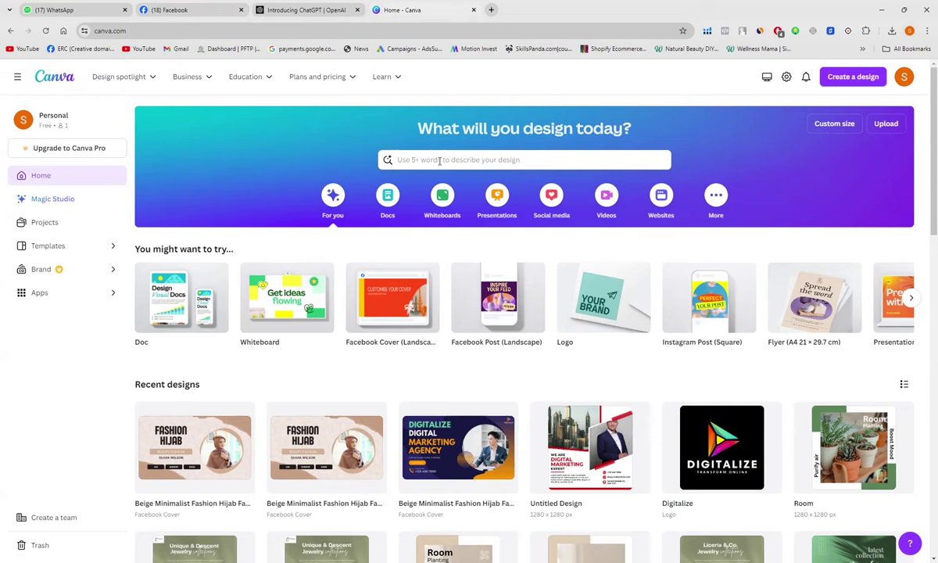
left_click(440, 160)
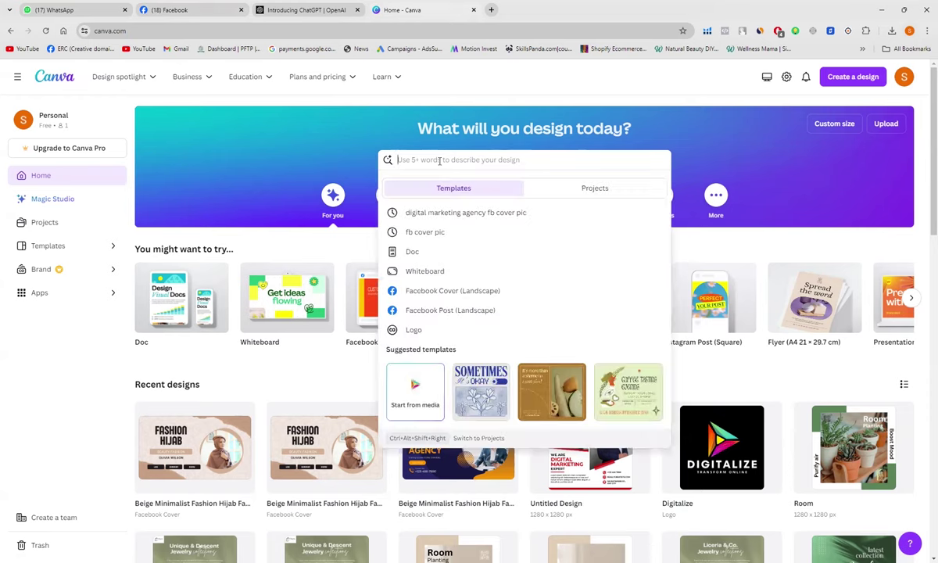
type("fb cov")
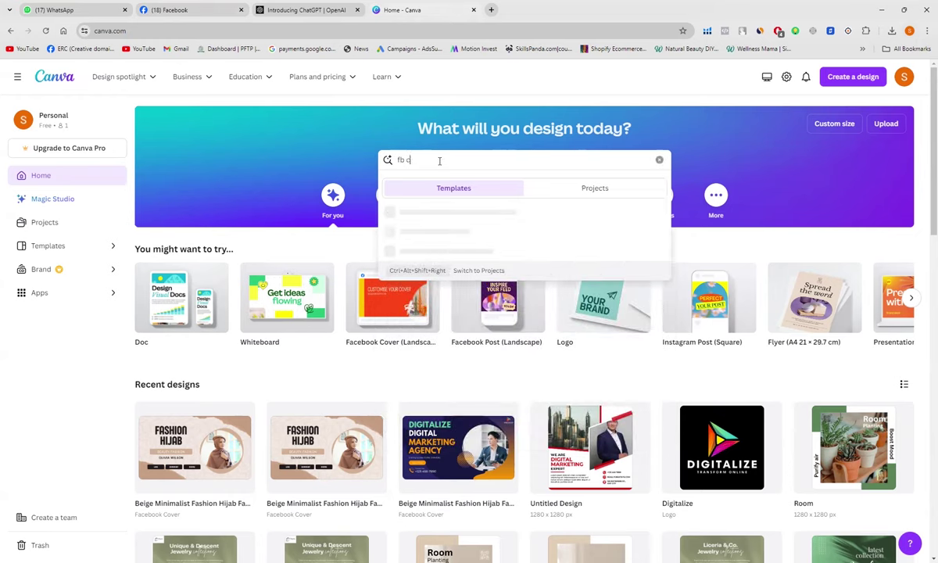
type("er pic")
key("Return")
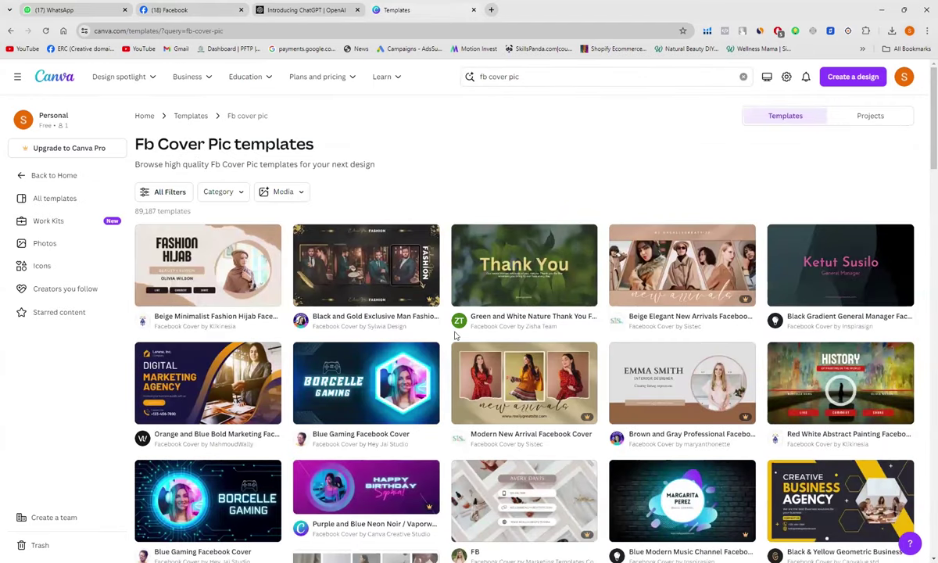
Step: Open the Orange and Blue Bold Marketing Facebook Cover template for customization
scroll(456, 336, "down", 1)
scroll(456, 336, "down", 2)
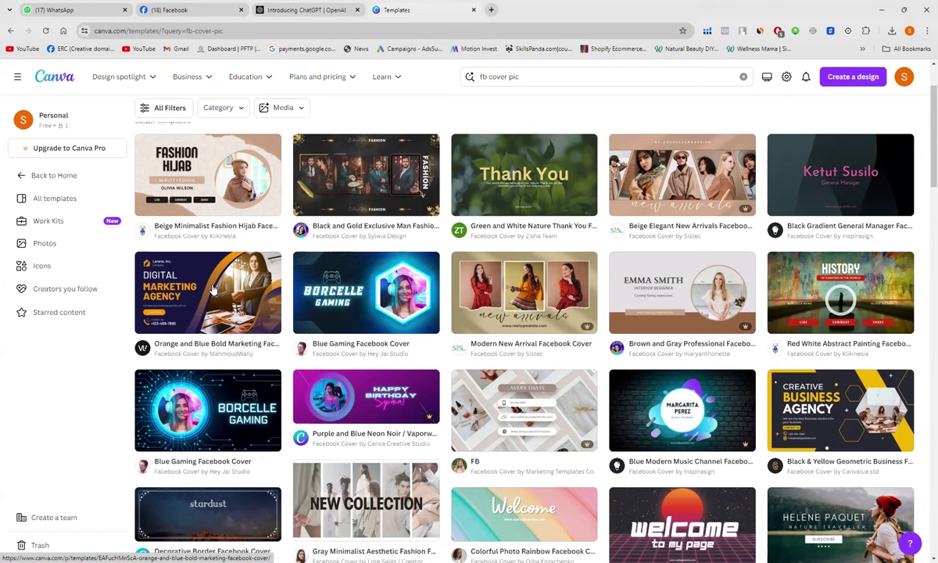
left_click(213, 290)
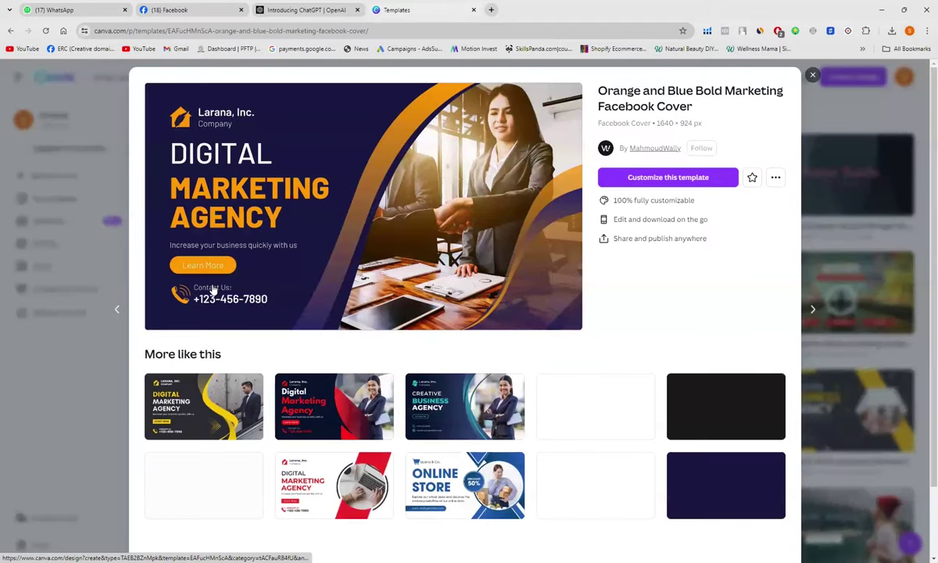
left_click(645, 181)
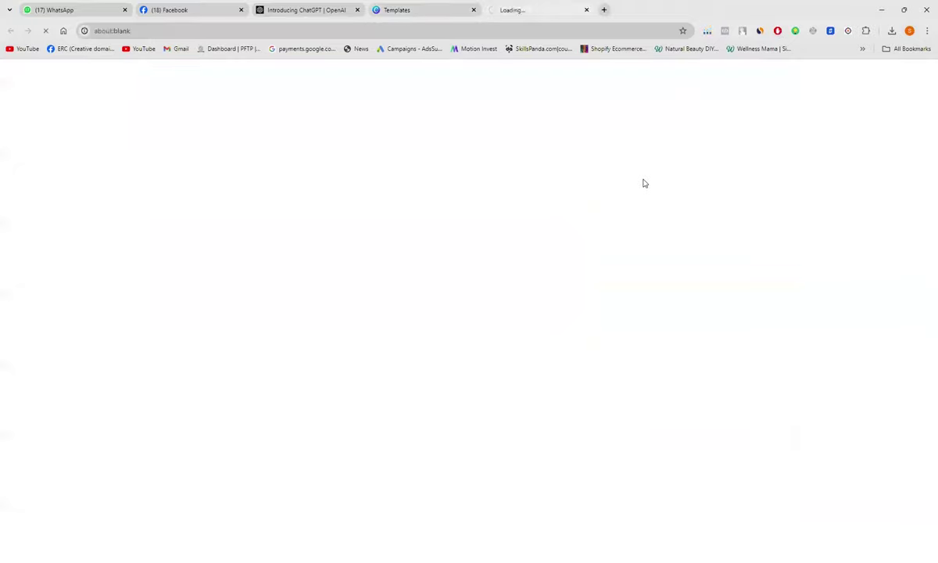
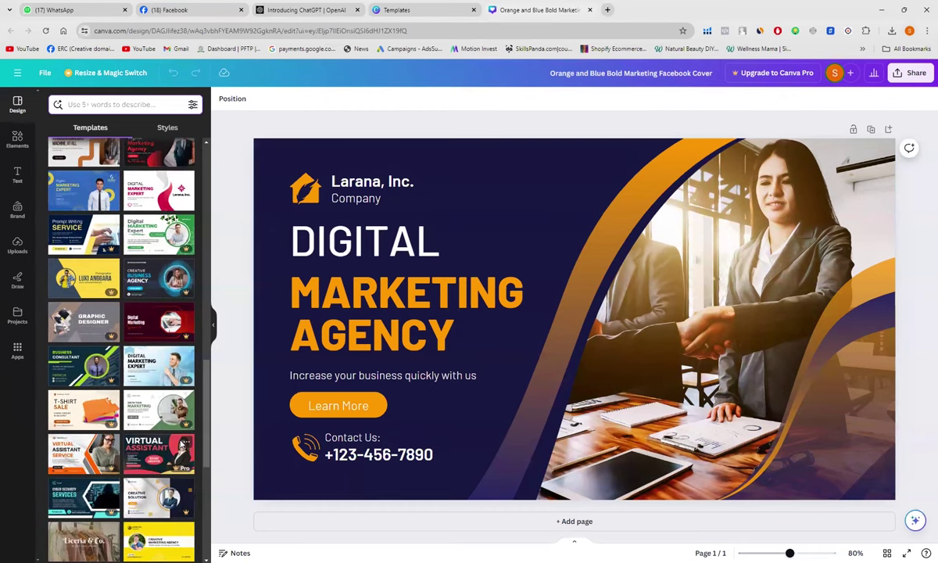
Step: Replace the design with the purple and orange Digital Marketing Agency template that has a circular photo of two men
scroll(182, 443, "up", 1)
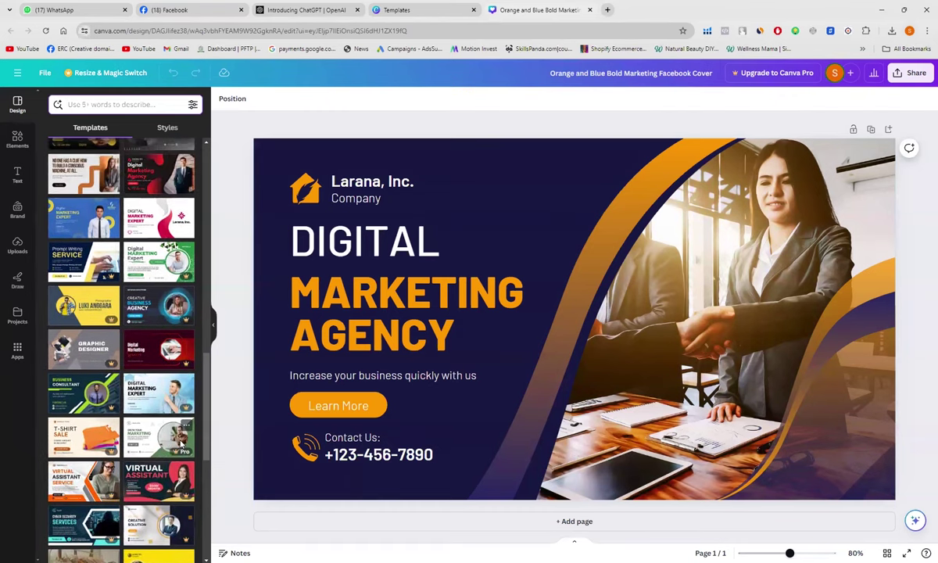
scroll(182, 443, "up", 1)
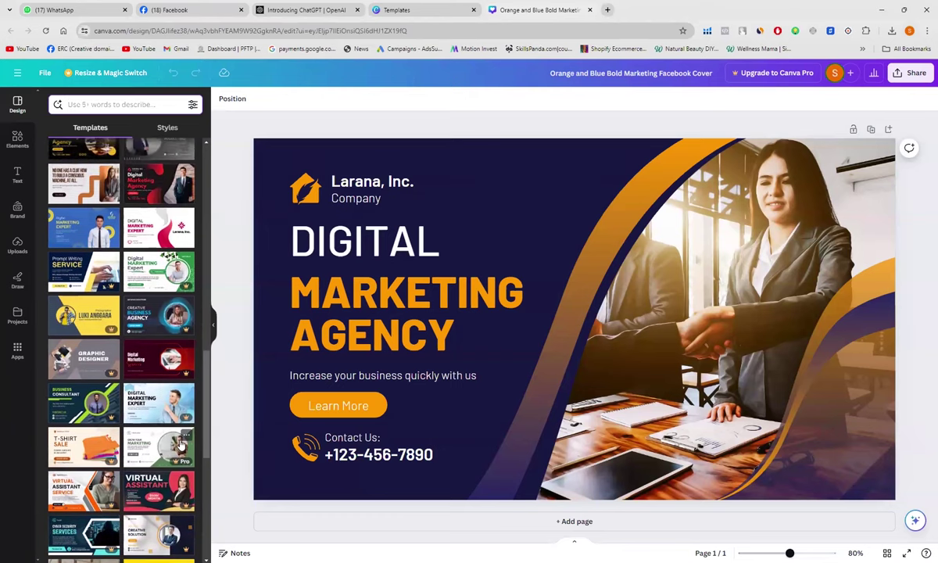
scroll(181, 443, "down", 1)
scroll(182, 443, "up", 3)
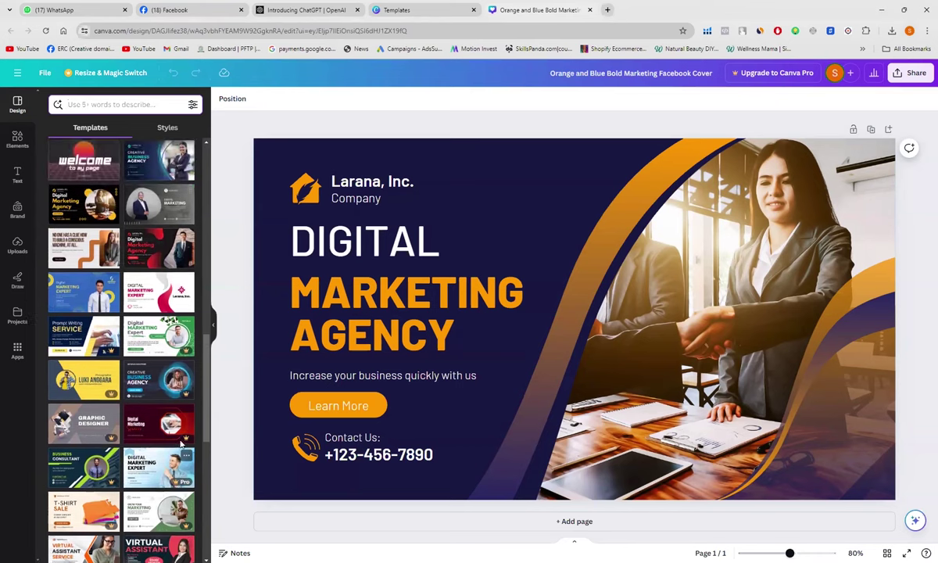
scroll(102, 273, "up", 5)
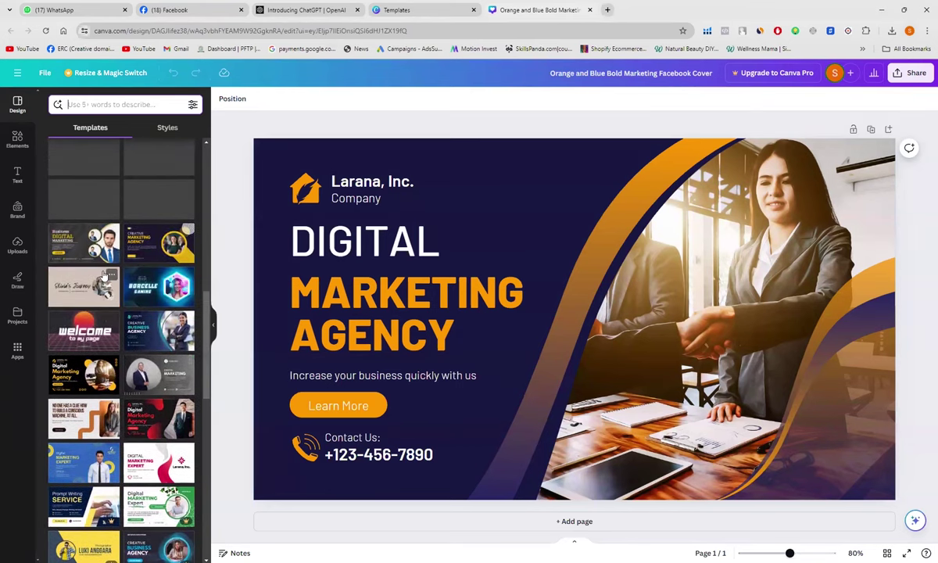
scroll(102, 273, "up", 2)
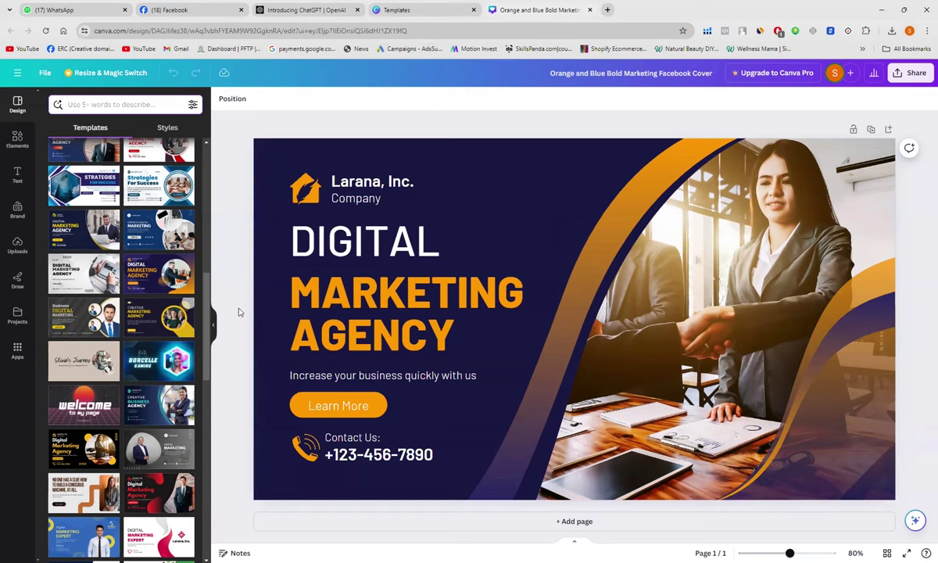
left_click(155, 258)
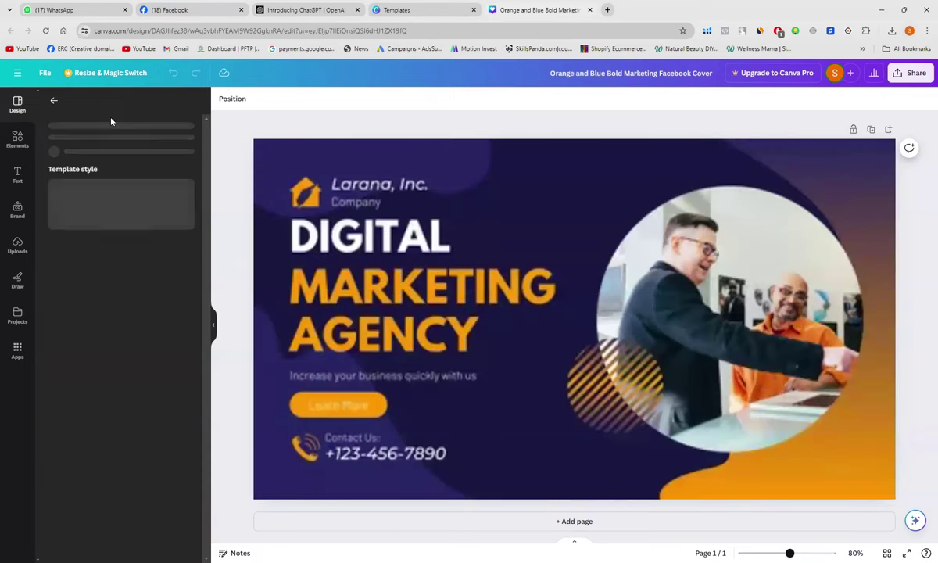
left_click(53, 98)
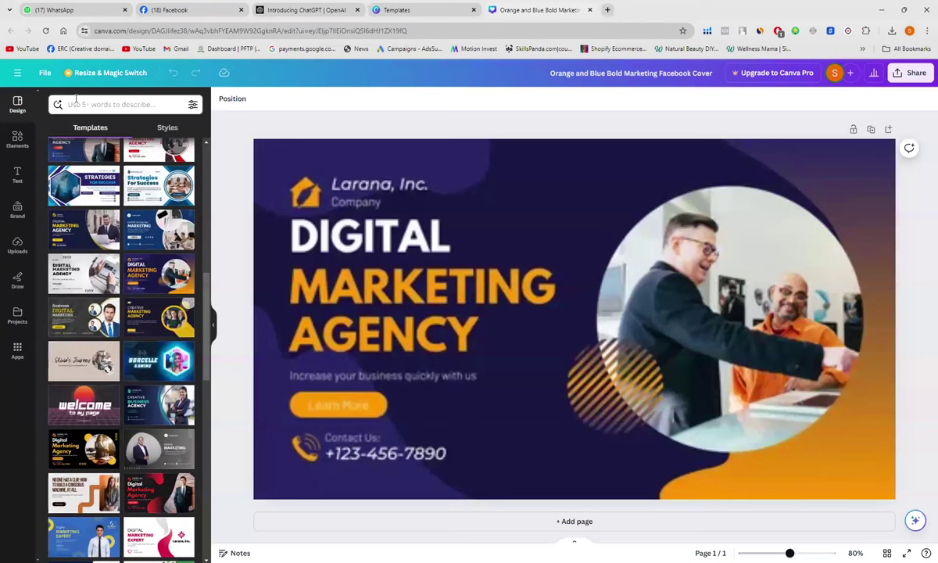
Step: Apply the Black & Yellow Geometric Business Facebook Cover template to the page
scroll(131, 283, "up", 1)
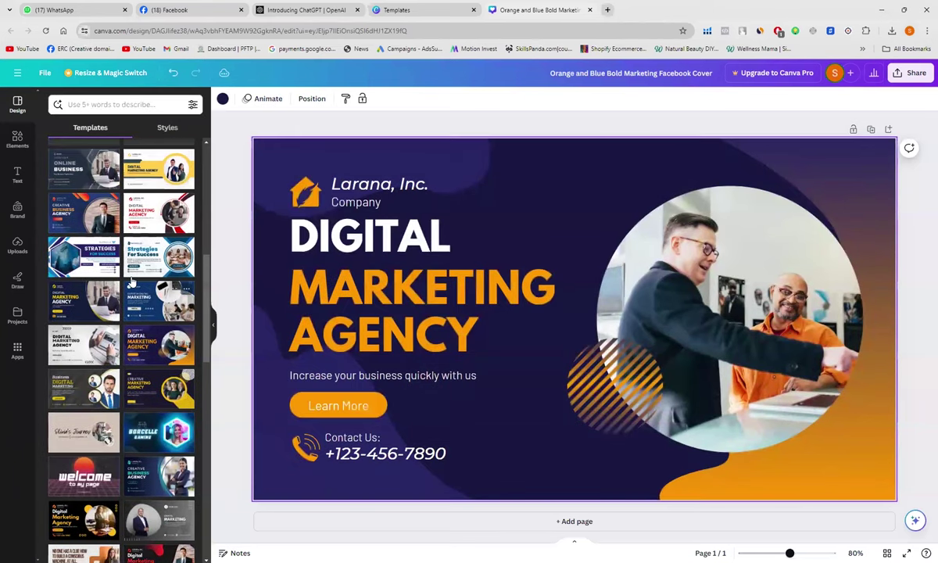
left_click(128, 102)
key("Escape")
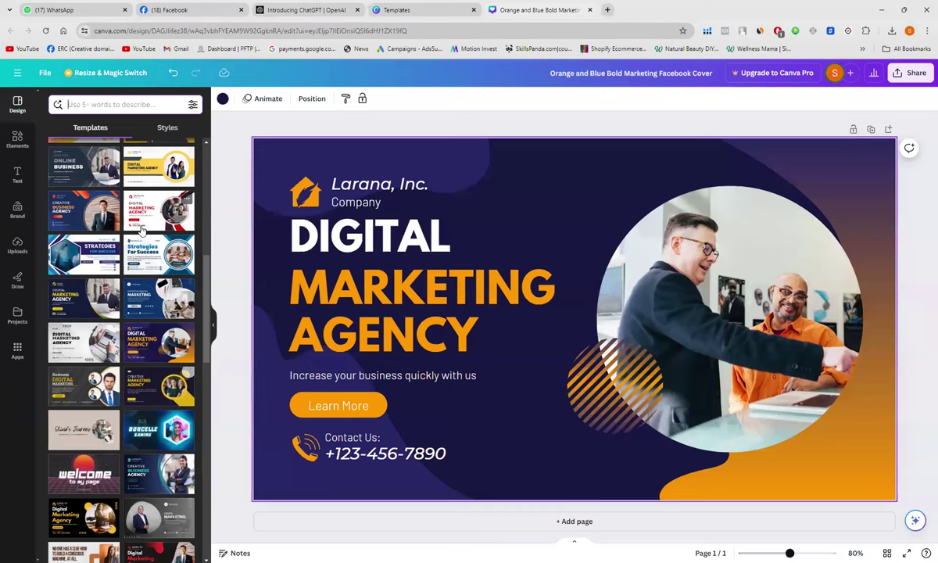
scroll(142, 230, "up", 2)
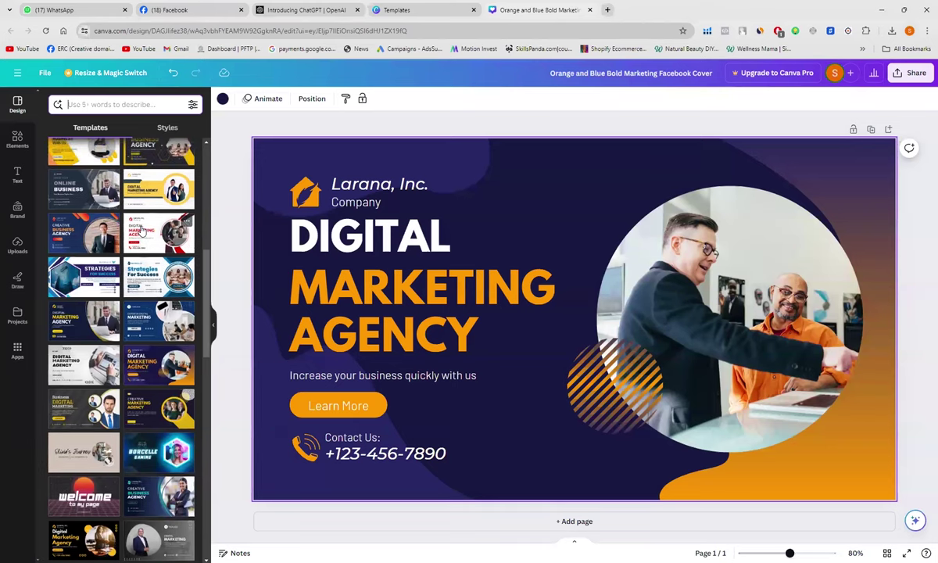
scroll(142, 231, "up", 1)
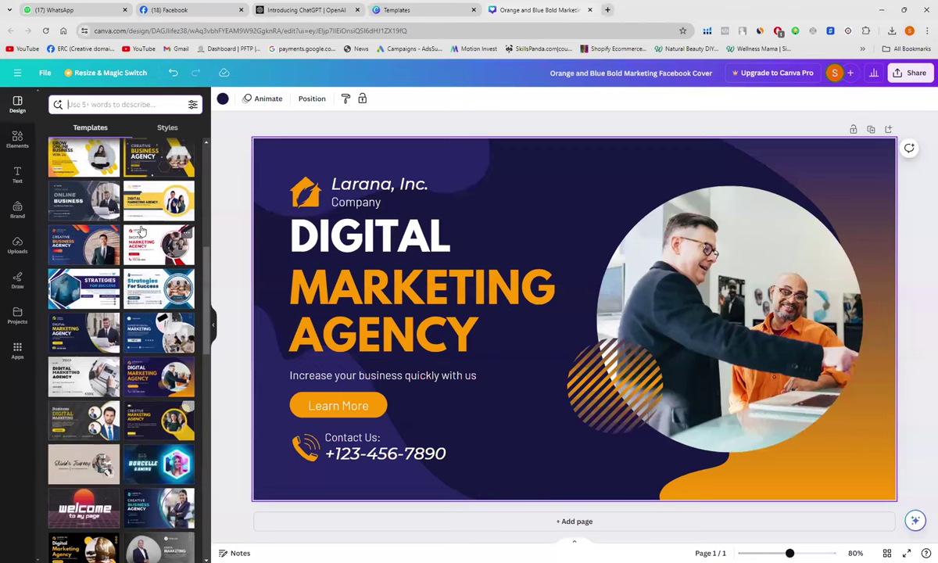
scroll(141, 231, "up", 3)
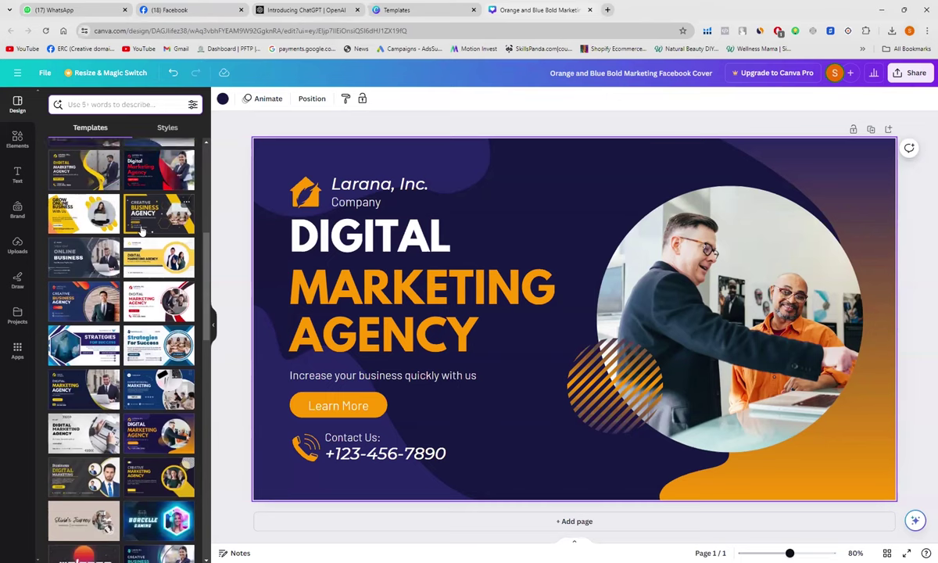
scroll(141, 231, "up", 2)
scroll(141, 231, "up", 1)
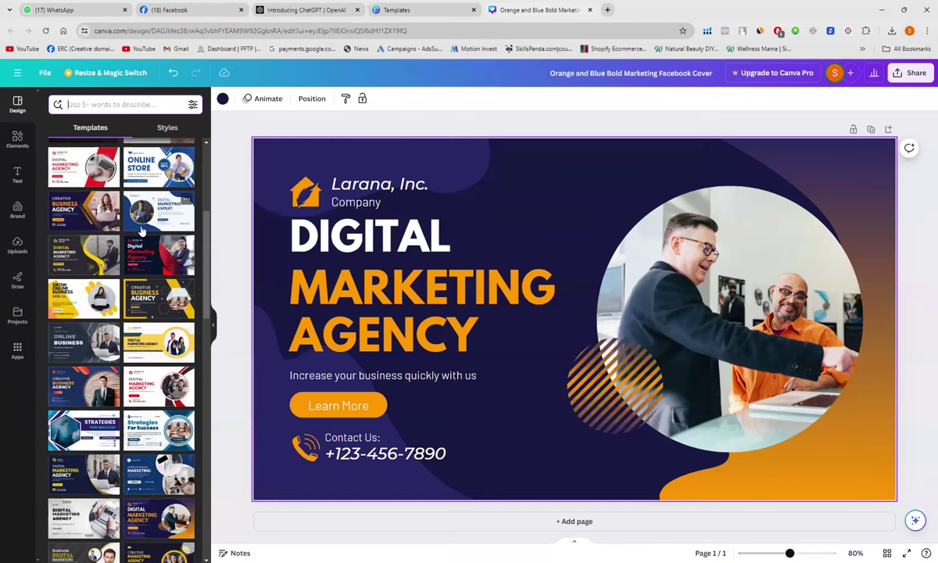
left_click(157, 299)
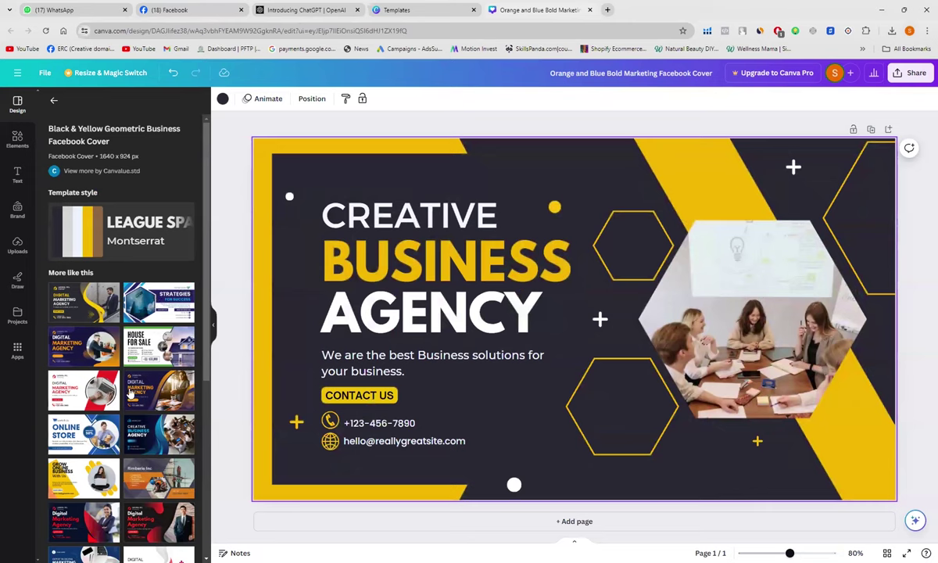
Step: Browse the templates similar to the Black & Yellow Geometric Business Facebook Cover for a suitable agency design
scroll(131, 393, "down", 1)
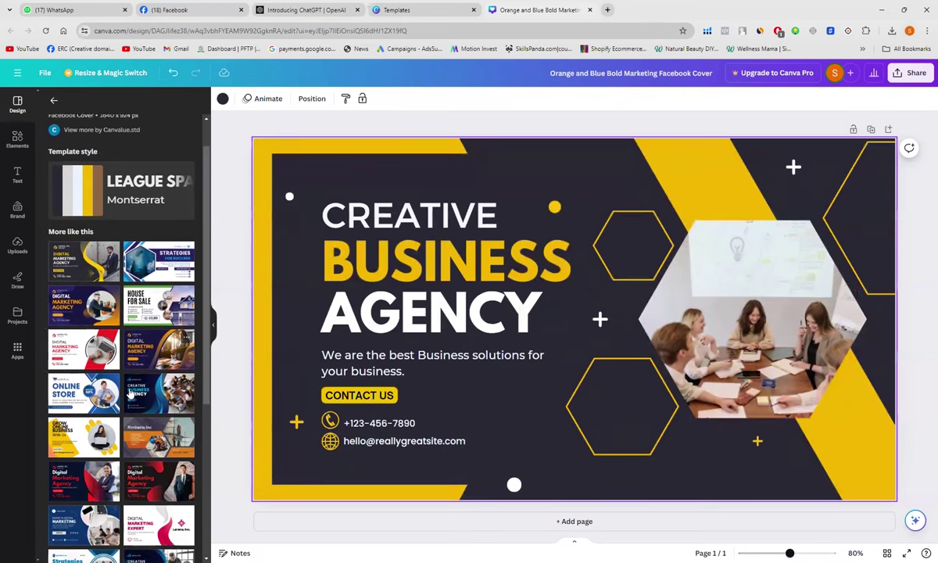
scroll(131, 393, "down", 1)
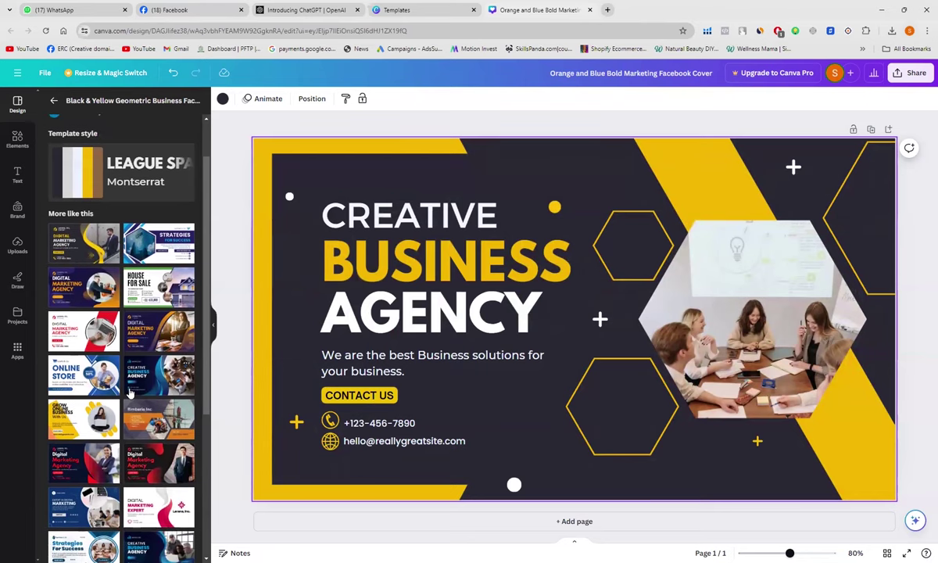
scroll(131, 393, "down", 1)
scroll(131, 393, "down", 1)
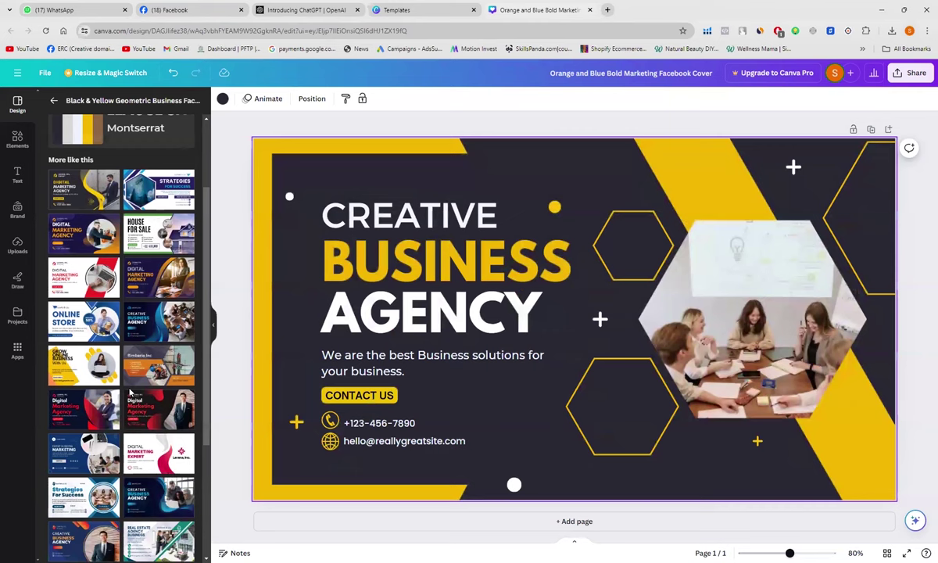
scroll(131, 393, "down", 2)
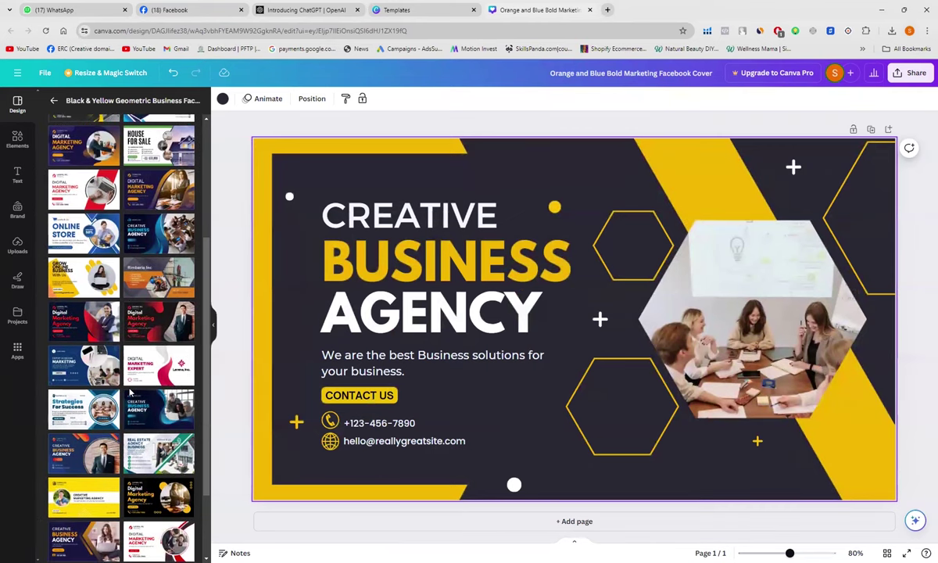
scroll(131, 394, "down", 2)
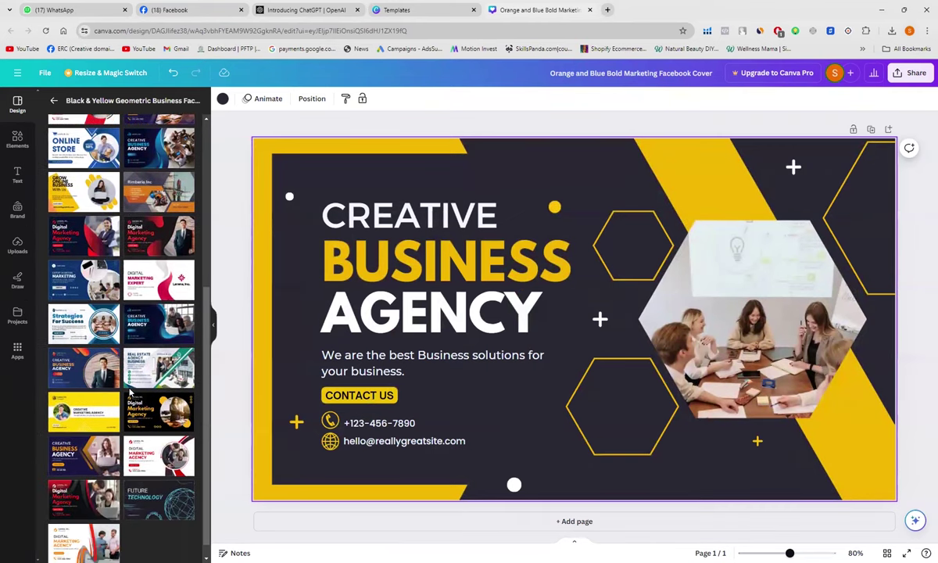
scroll(131, 394, "down", 1)
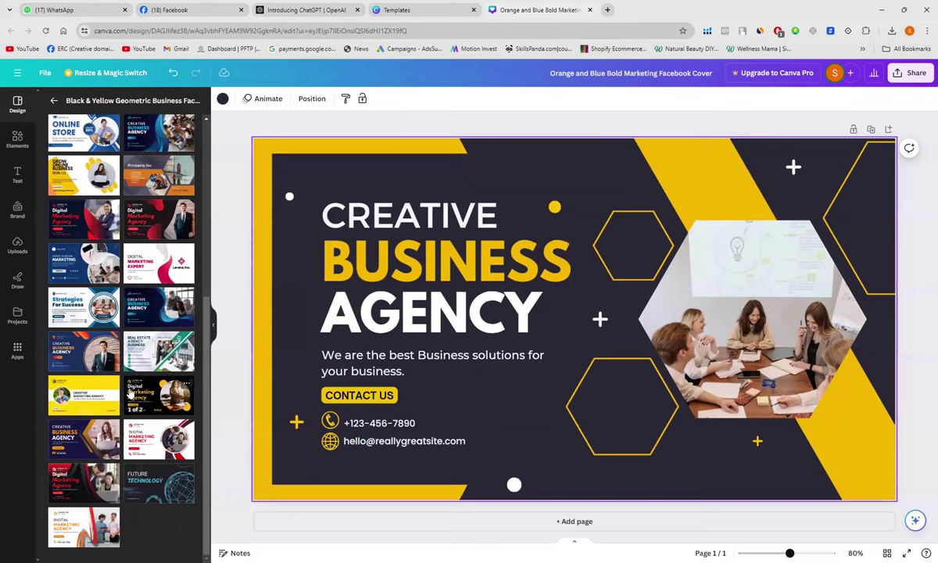
scroll(110, 260, "up", 3)
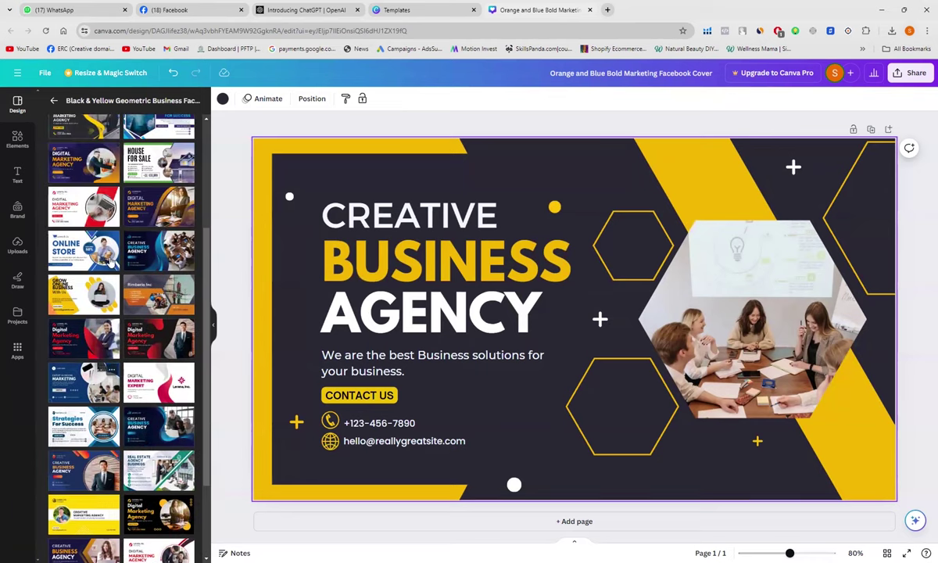
scroll(109, 260, "up", 2)
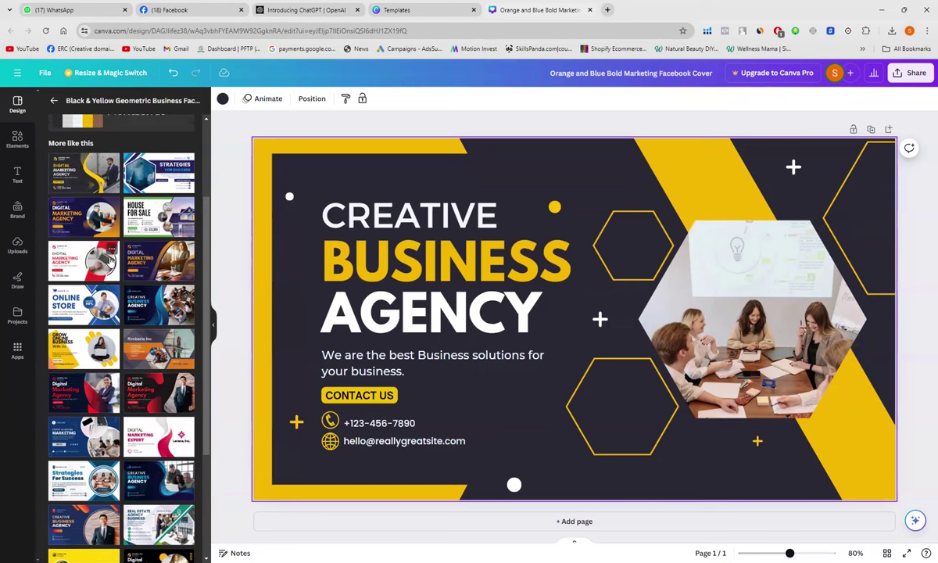
scroll(109, 260, "up", 2)
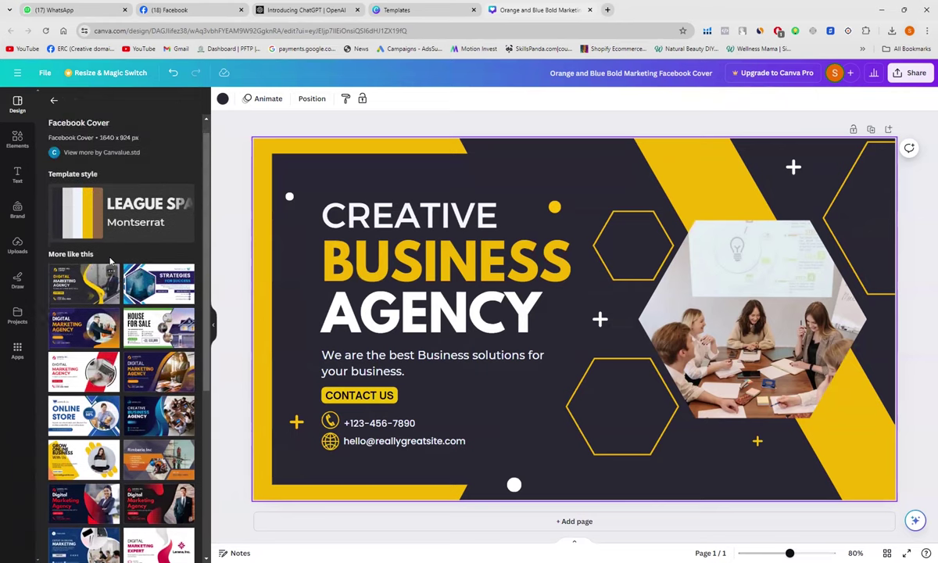
scroll(110, 261, "up", 1)
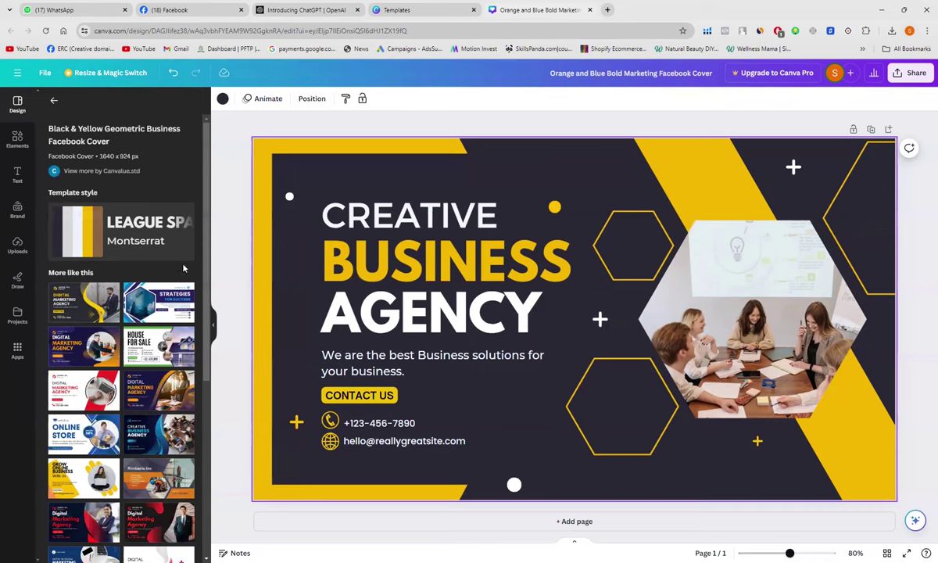
Step: Try the Dark Blue Abstract Geometric Marketing Agency template, followed by the Red and White Geometric Creative Business template, on the page
left_click(84, 345)
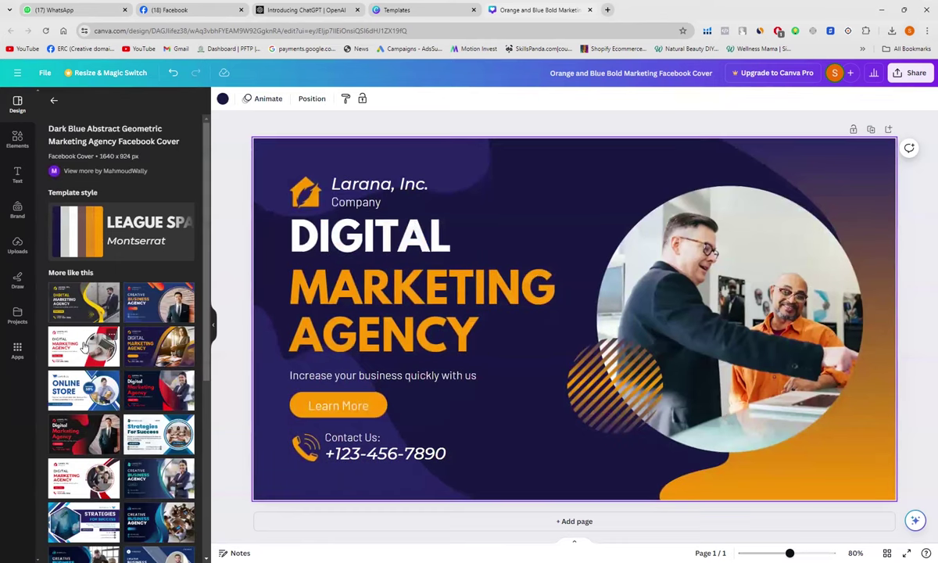
left_click(83, 346)
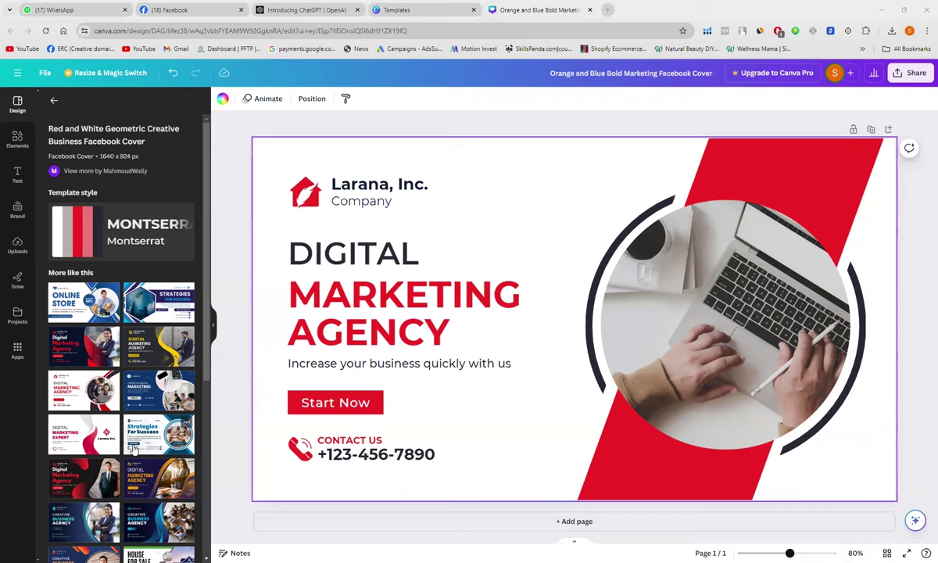
Step: Reload the editor and apply the recently used Dark Blue Abstract Geometric Marketing Agency Facebook Cover template to the page
scroll(134, 450, "down", 1)
scroll(134, 450, "down", 2)
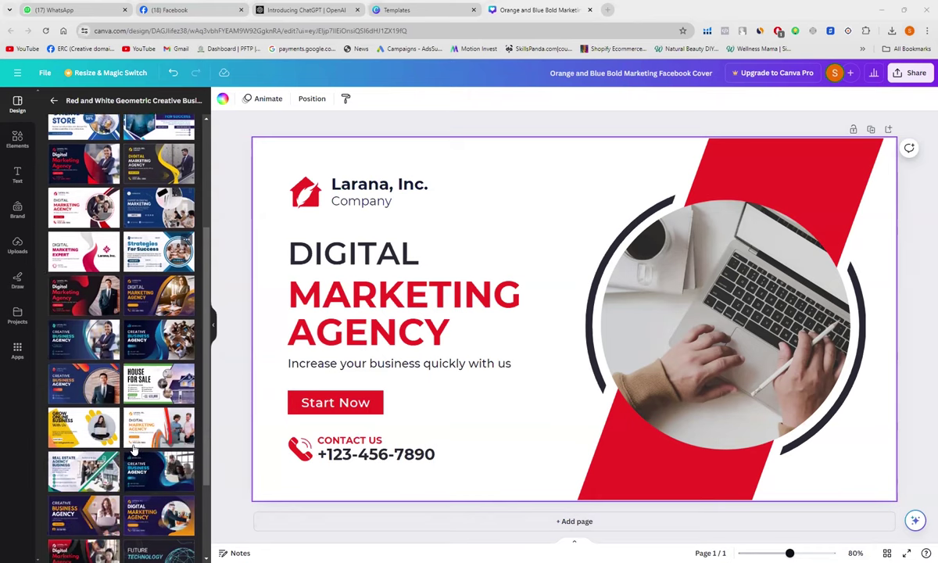
scroll(134, 449, "down", 1)
scroll(134, 449, "down", 1)
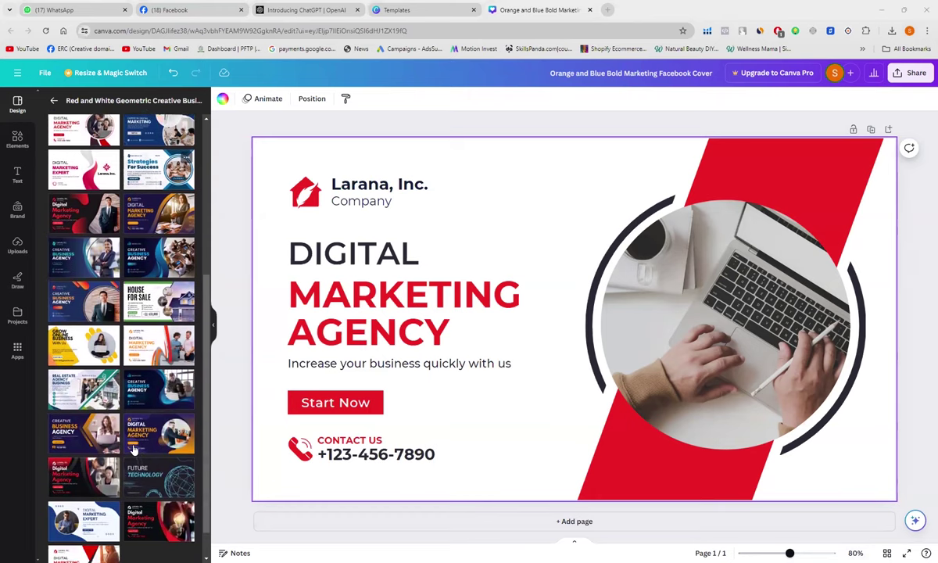
scroll(134, 449, "up", 5)
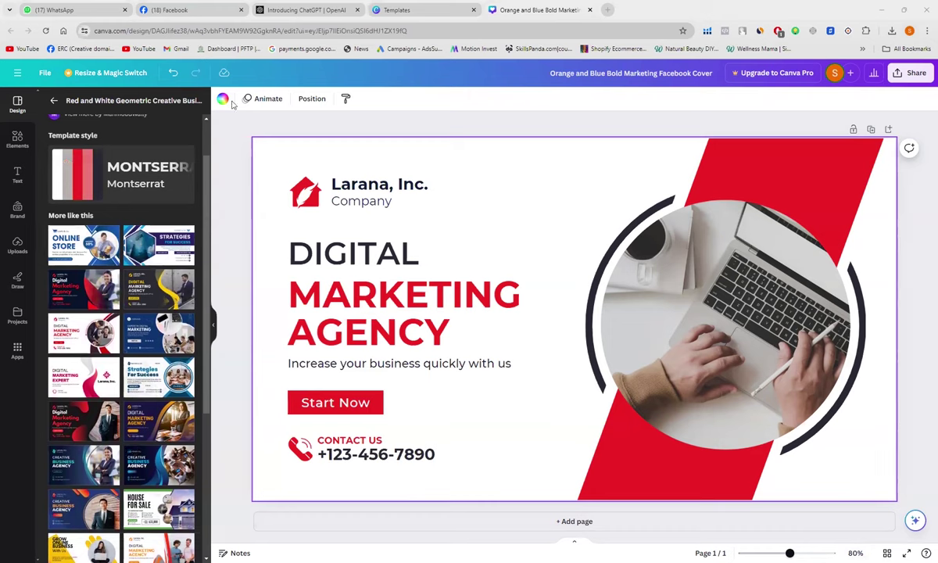
left_click(47, 32)
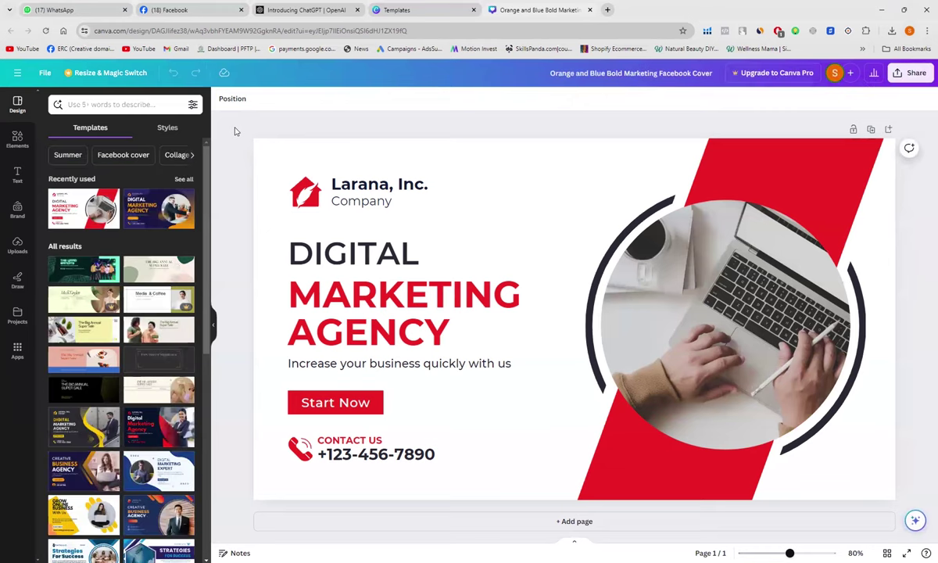
left_click(156, 199)
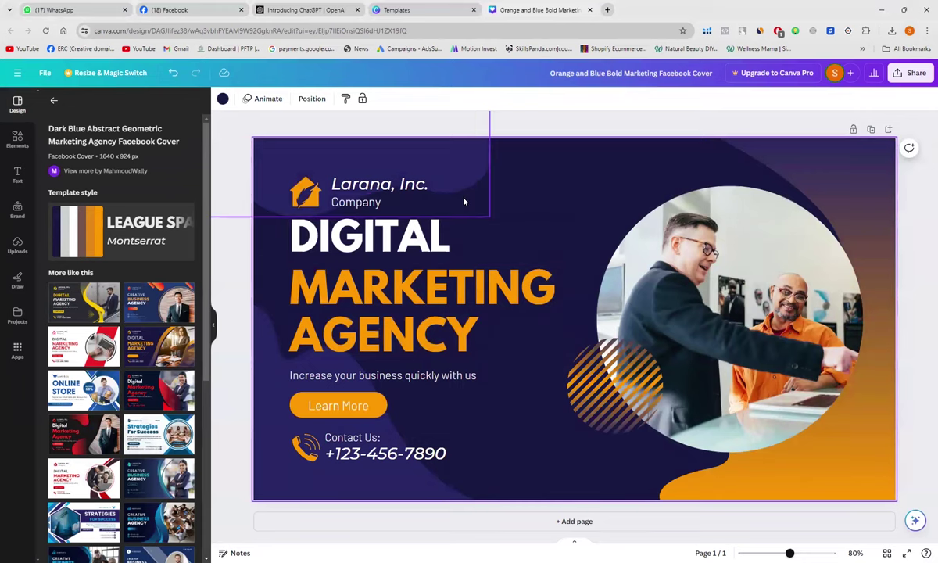
Step: Upload the logo image Digitalize__2_-removebg-preview from the Downloads folder to the uploaded images
left_click(21, 244)
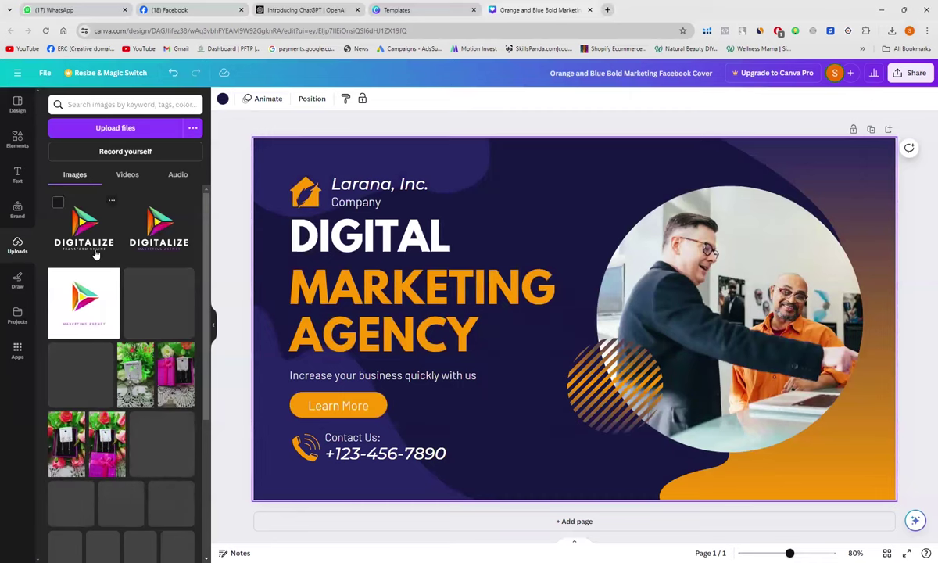
left_click(121, 129)
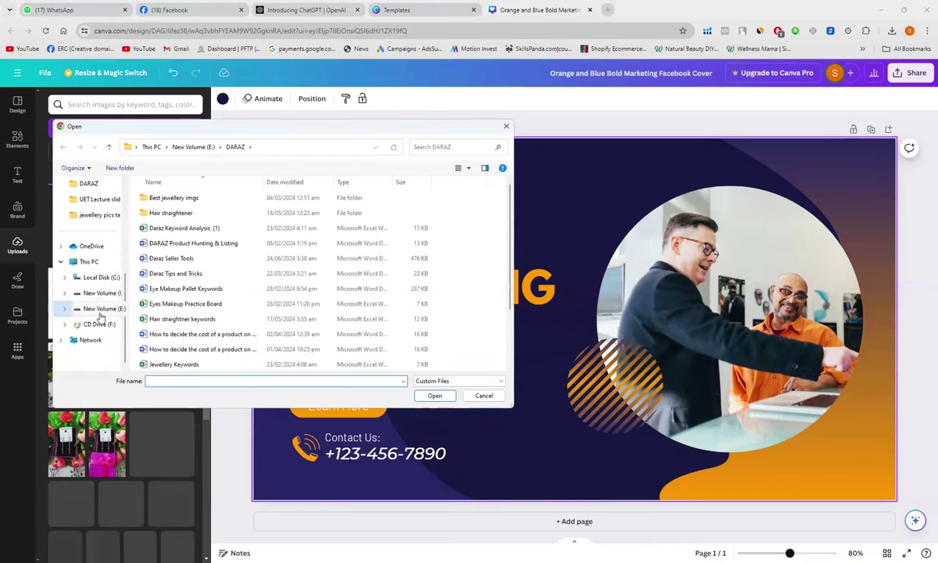
scroll(101, 316, "up", 3)
scroll(94, 266, "up", 1)
left_click(94, 265)
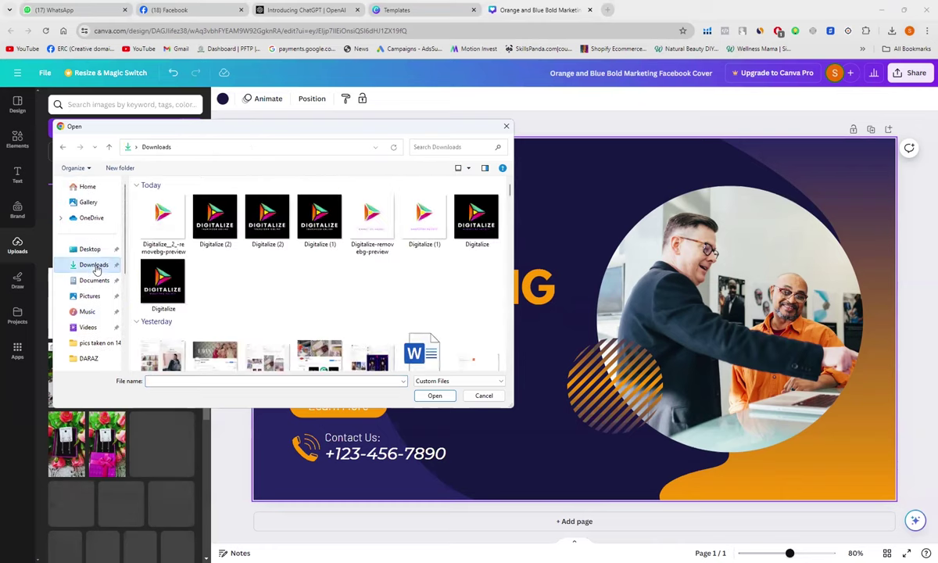
double_click(163, 223)
mouse_move(100, 297)
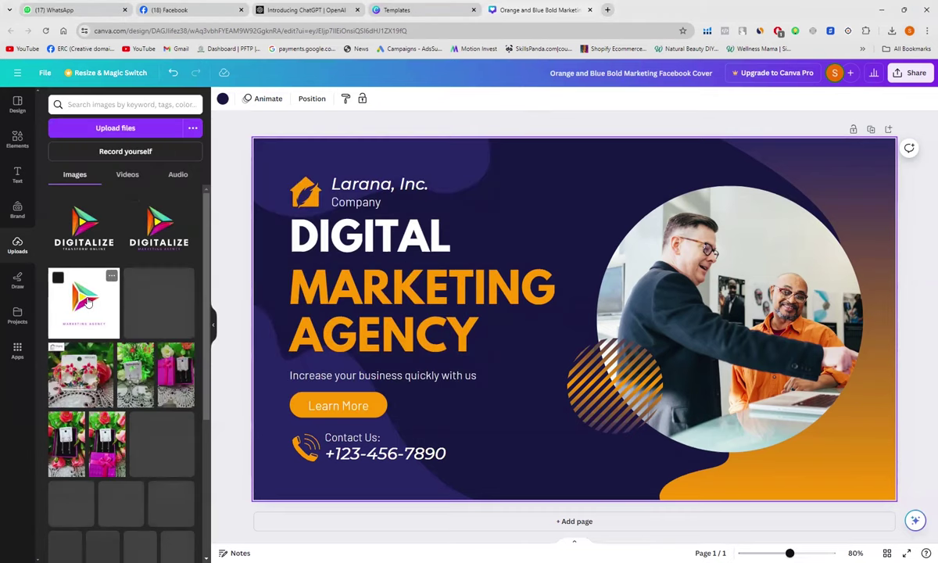
mouse_move(114, 211)
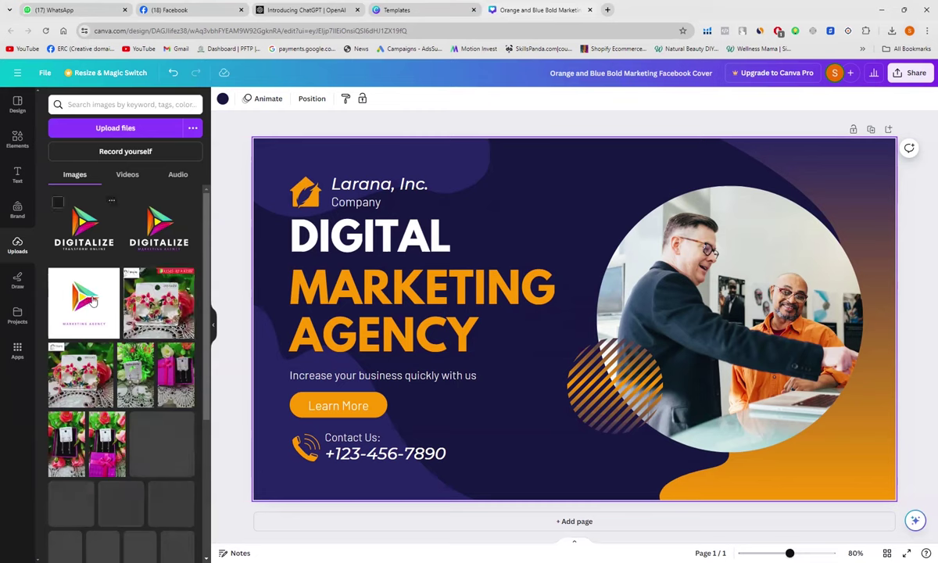
Step: Try the white-background Marketing Agency logo on the cover and remove it from the page
left_click(594, 332)
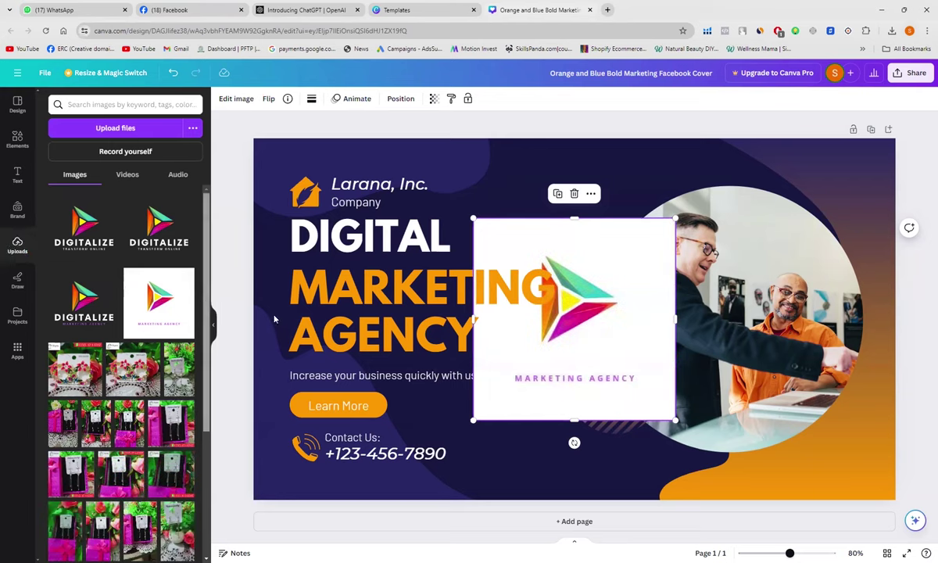
key("Delete")
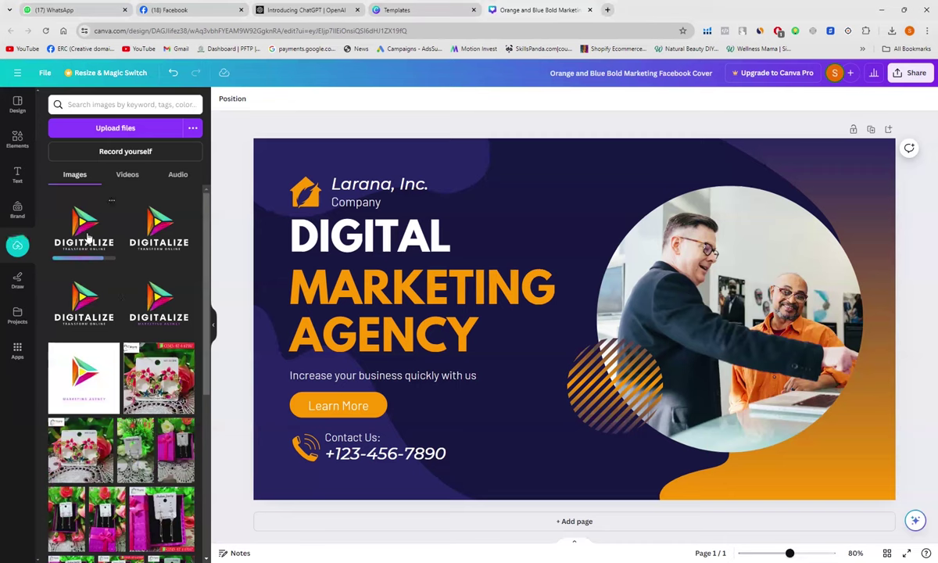
Step: Add the uploaded DIGITALIZE Transform Online logo to the cover, scaled down and placed in the design's upper-right corner
left_click(87, 307)
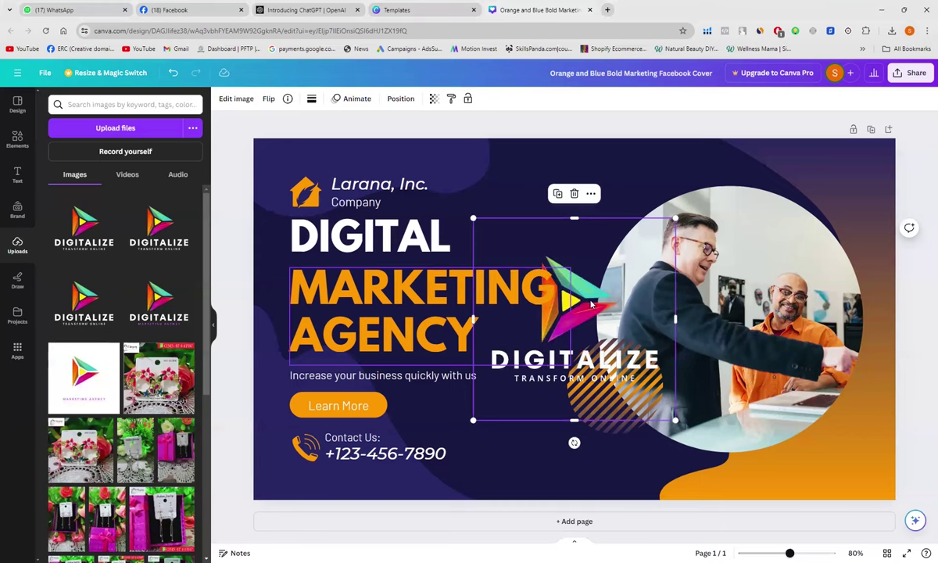
left_click_drag(590, 303, 848, 161)
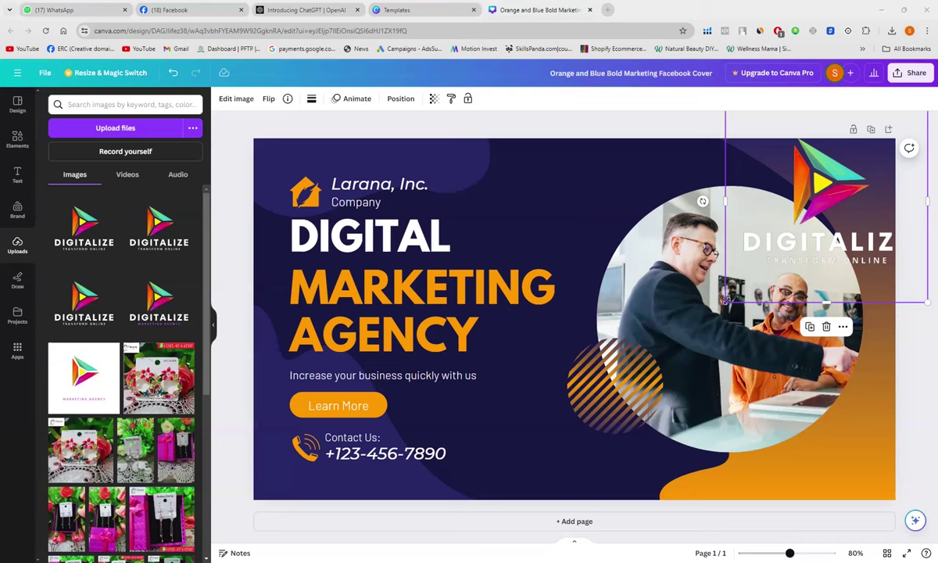
left_click_drag(727, 301, 827, 223)
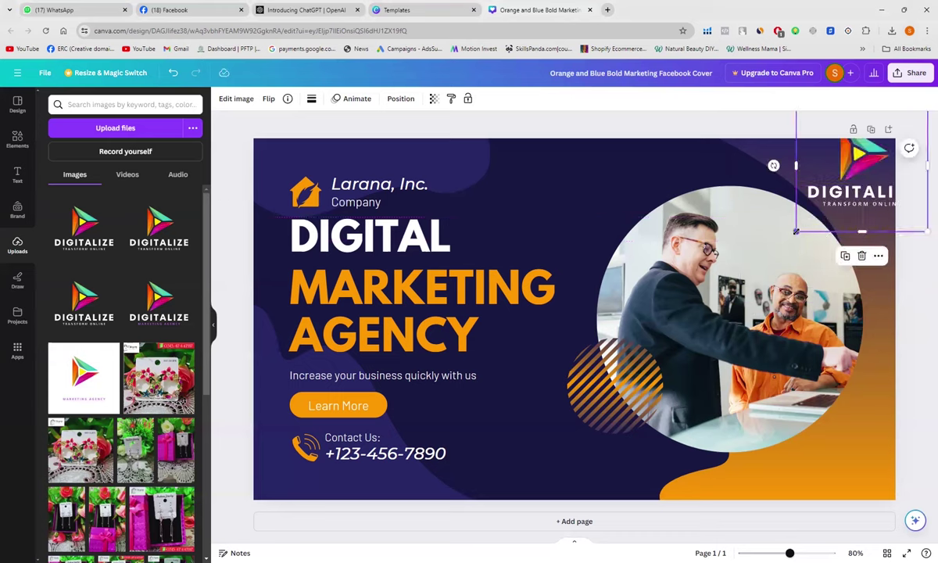
left_click_drag(796, 232, 810, 195)
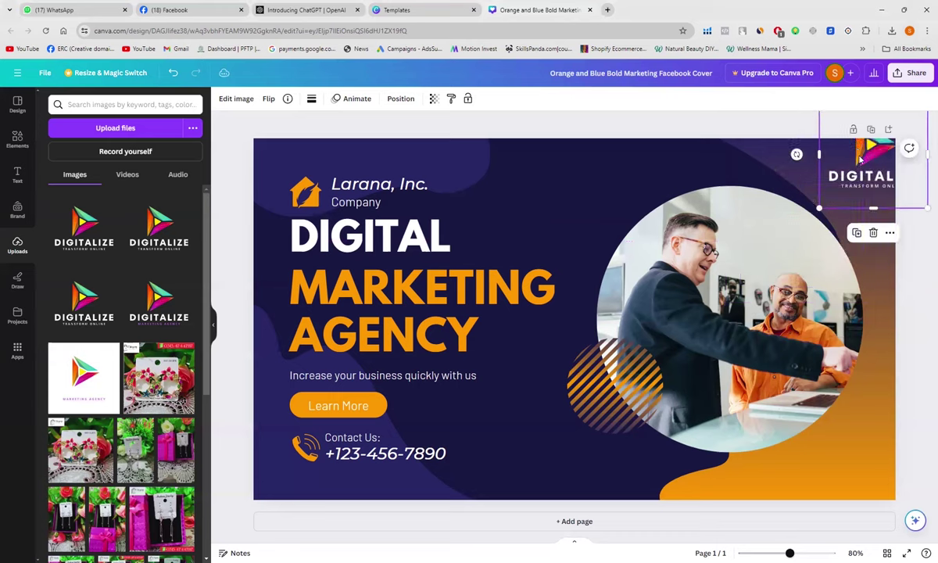
left_click_drag(860, 159, 827, 160)
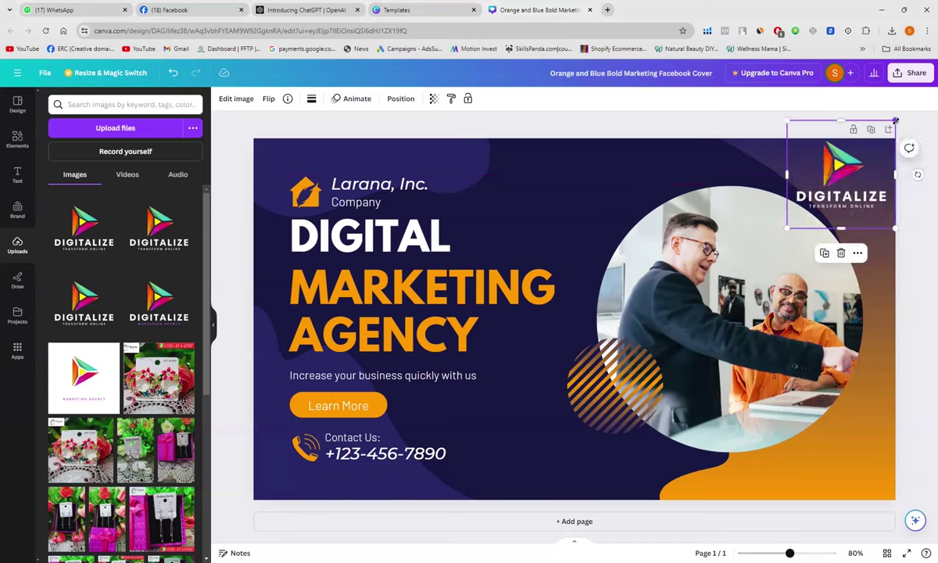
Step: Shrink the DIGITALIZE logo further and position it fully inside the cover's upper-right corner, above the circular photo
left_click_drag(895, 121, 891, 133)
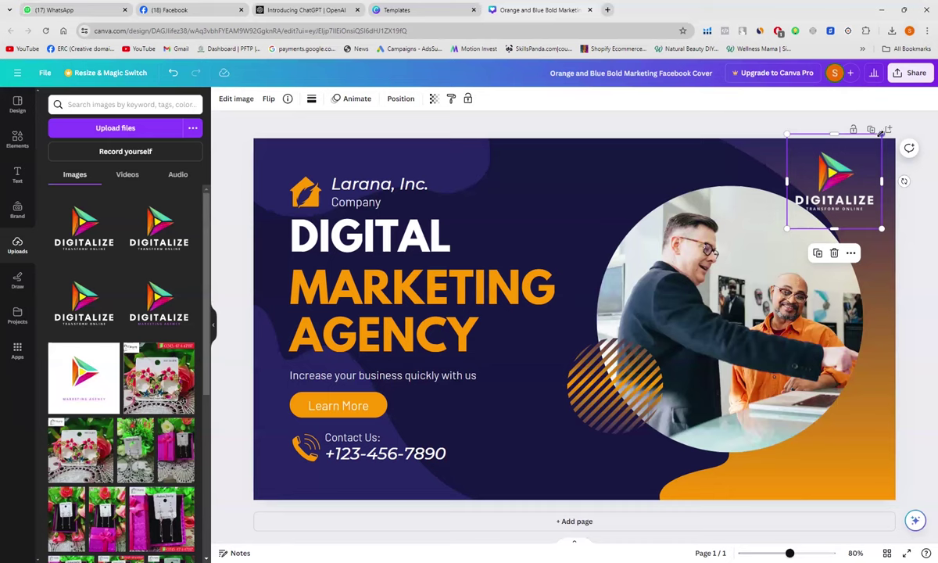
left_click_drag(881, 133, 868, 148)
mouse_move(836, 178)
left_mouse_down()
mouse_move(855, 174)
mouse_move(845, 179)
left_mouse_up()
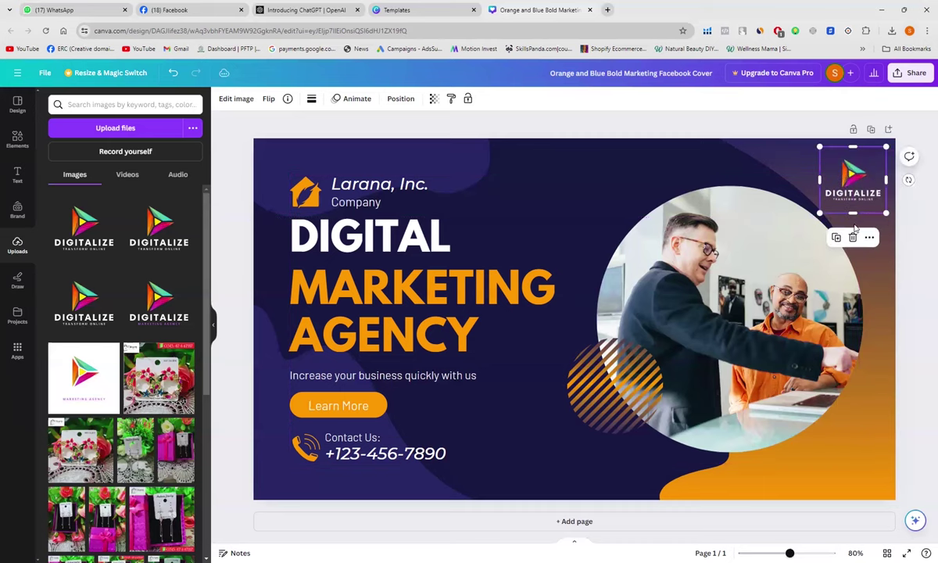
Step: Enlarge the DIGITALIZE logo slightly in the cover's upper-right corner and deselect it
left_click(855, 228)
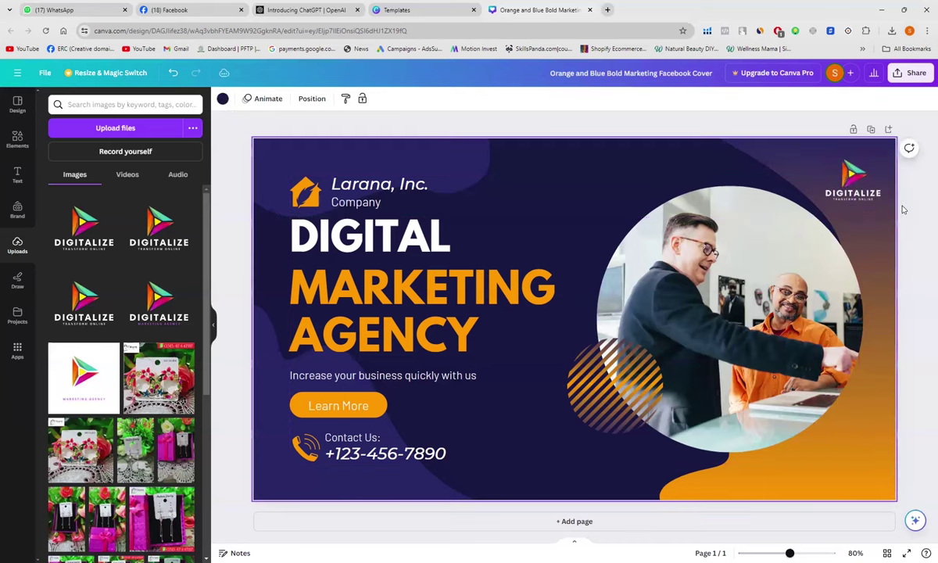
left_click(855, 186)
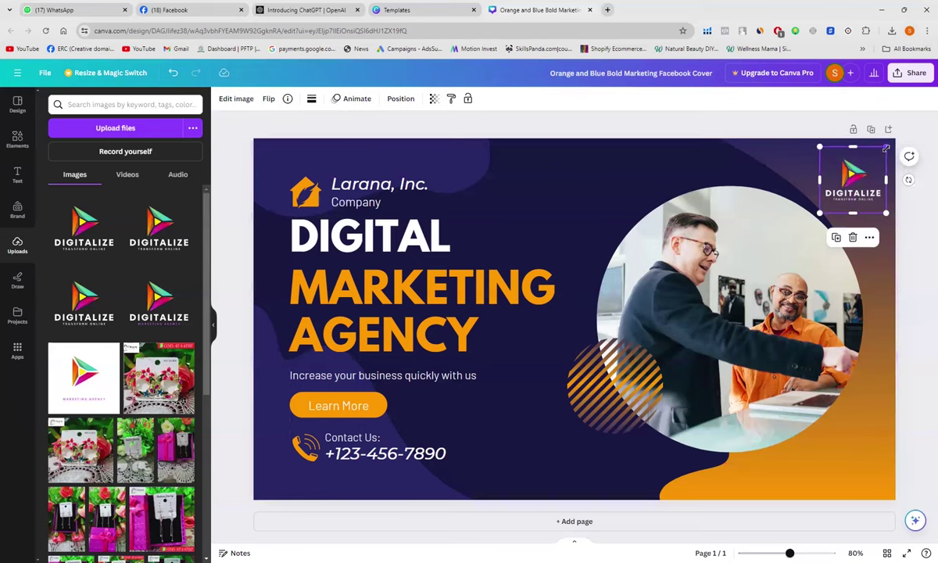
left_click_drag(887, 146, 888, 145)
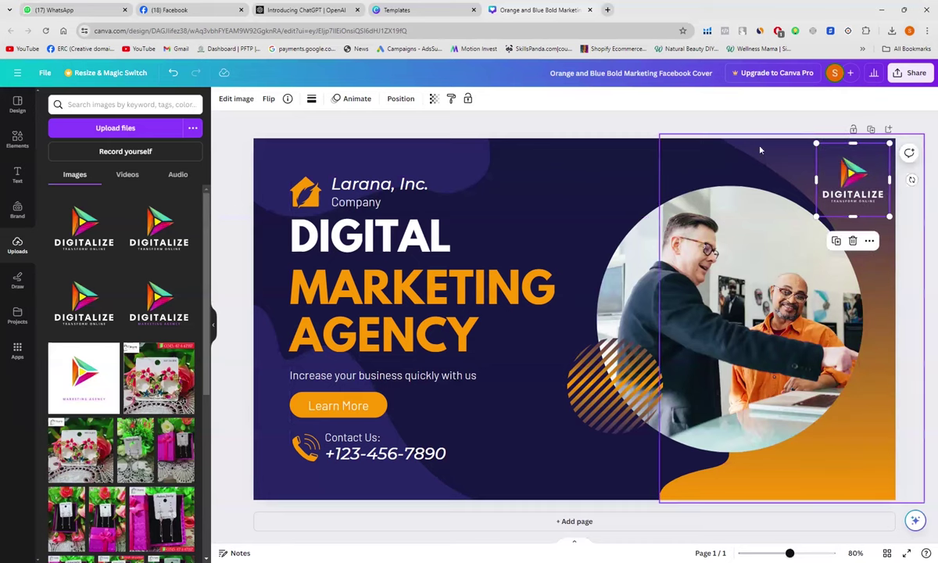
left_click(582, 189)
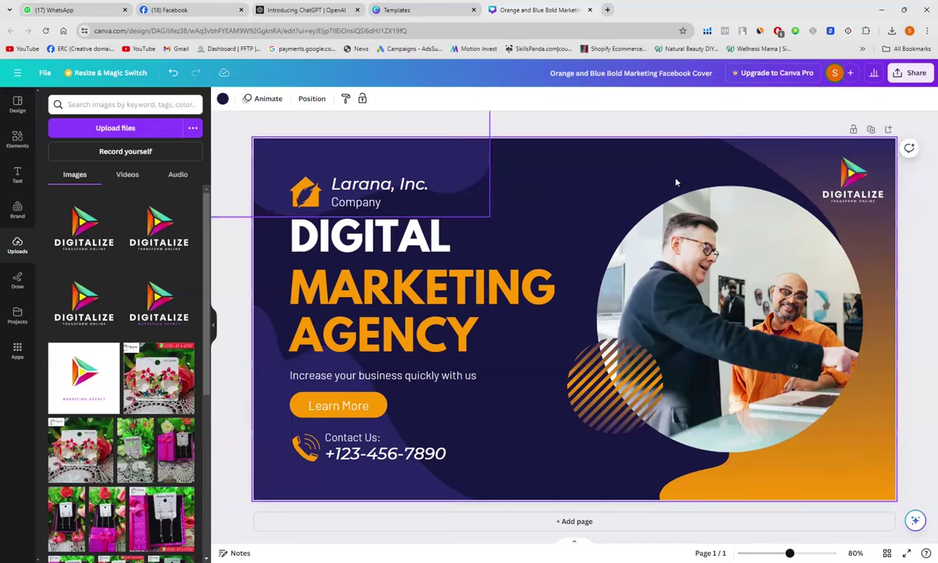
Step: Try the DIGITALIZE logo flush against the cover's upper-right corner, and move it back slightly inward
left_click(854, 173)
left_click_drag(854, 173, 858, 169)
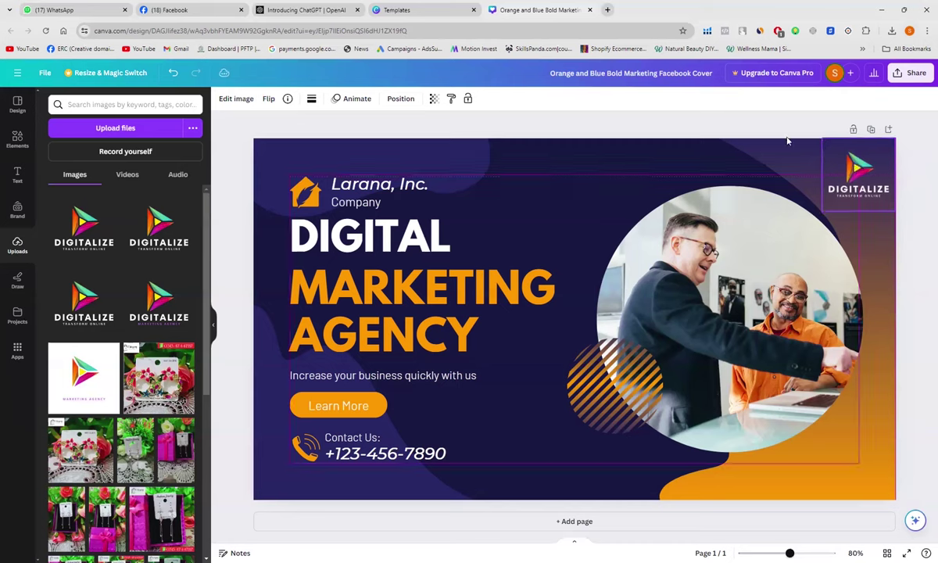
left_click(540, 188)
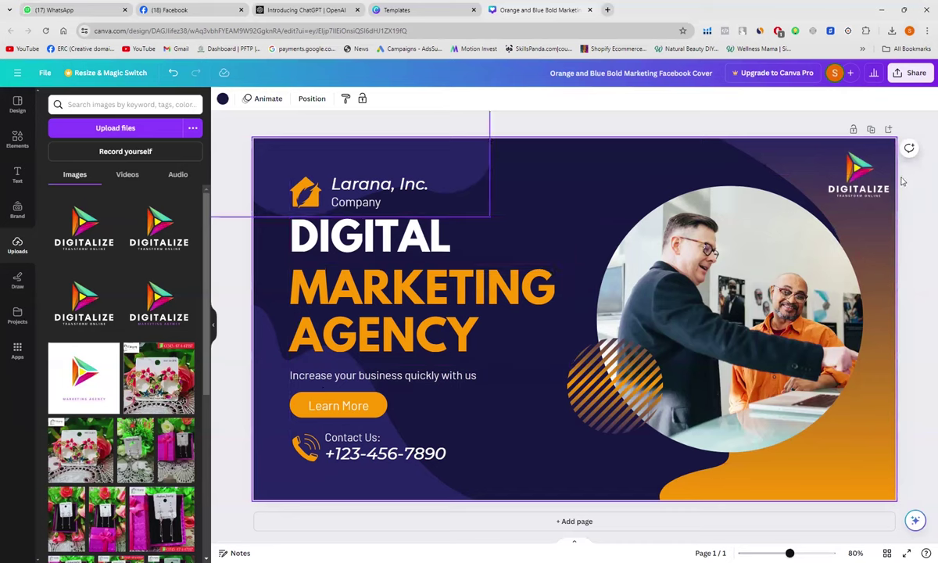
left_click_drag(856, 167, 850, 173)
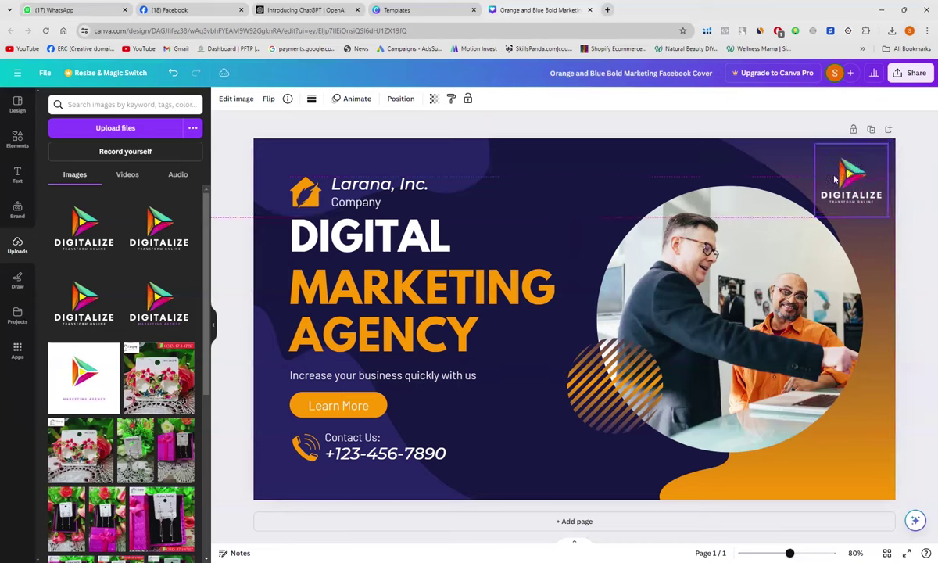
left_click(586, 210)
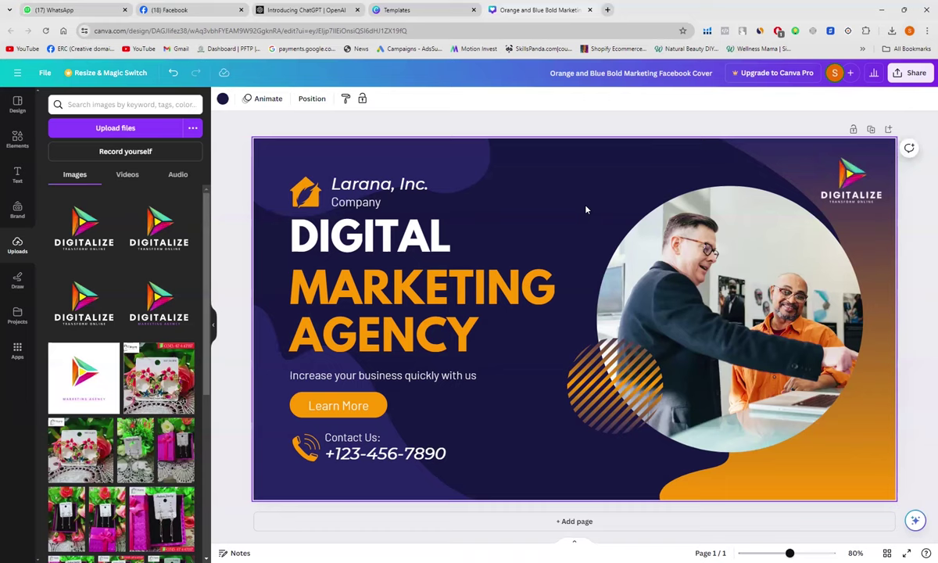
Step: Reposition the DIGITALIZE logo flush with the cover's right edge, just below its top edge
left_click(854, 177)
left_click_drag(855, 177, 858, 170)
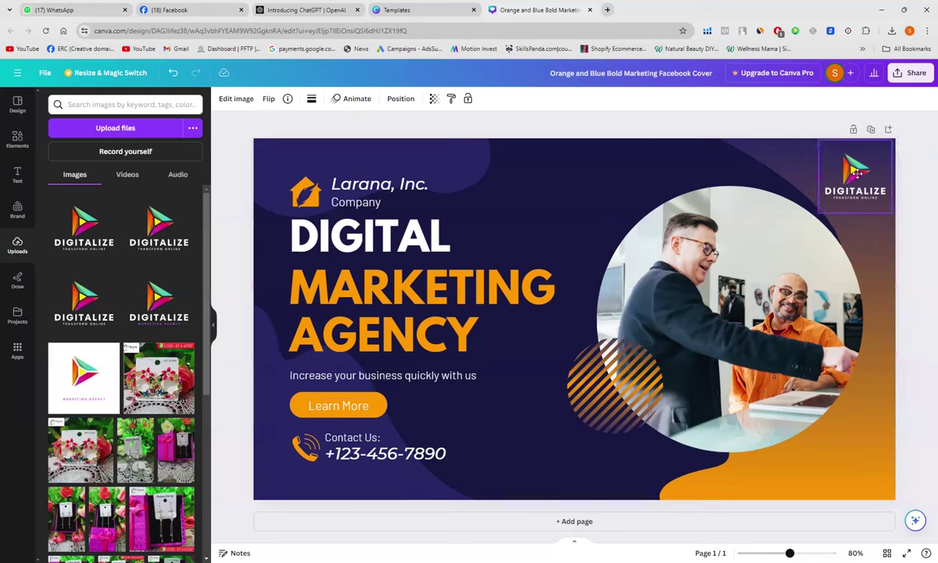
right_click(855, 173)
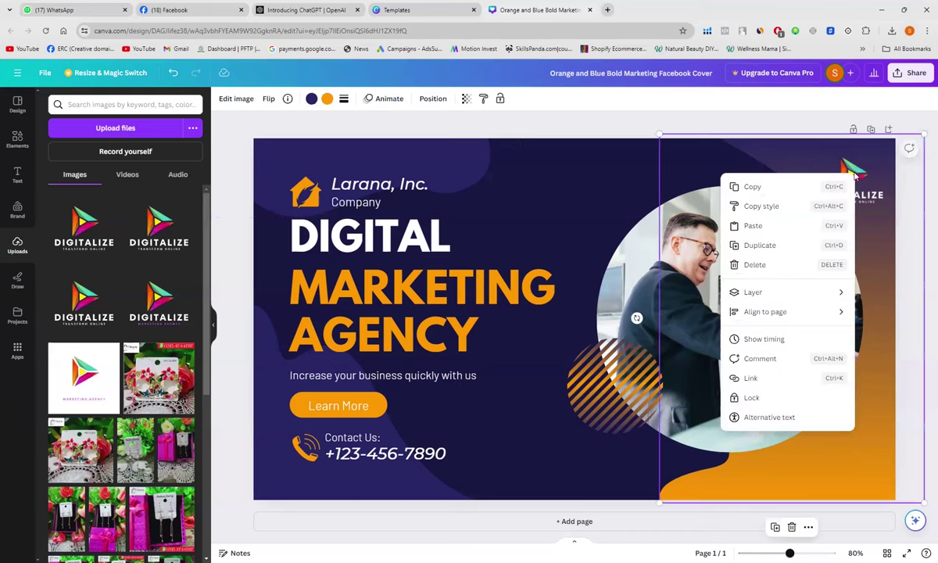
key("Escape")
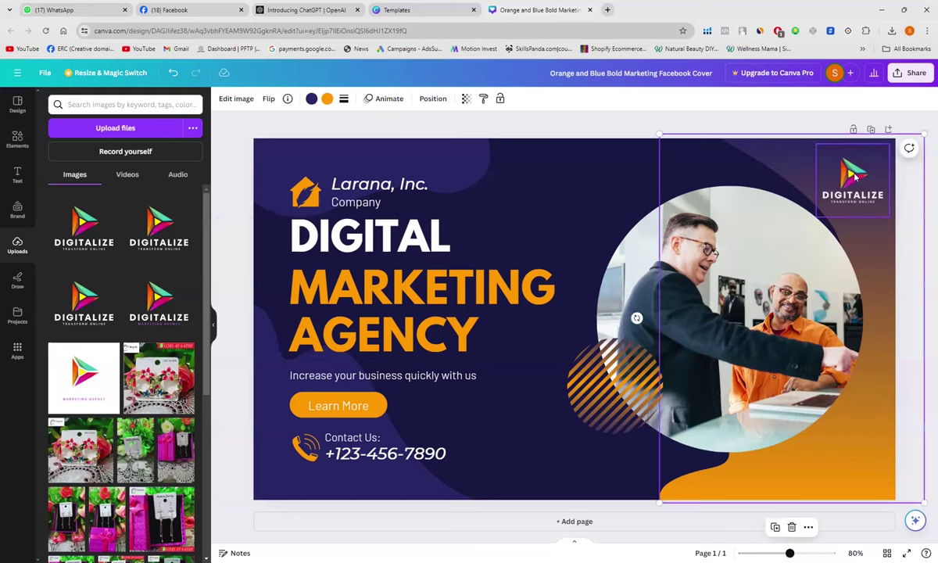
left_click(539, 165)
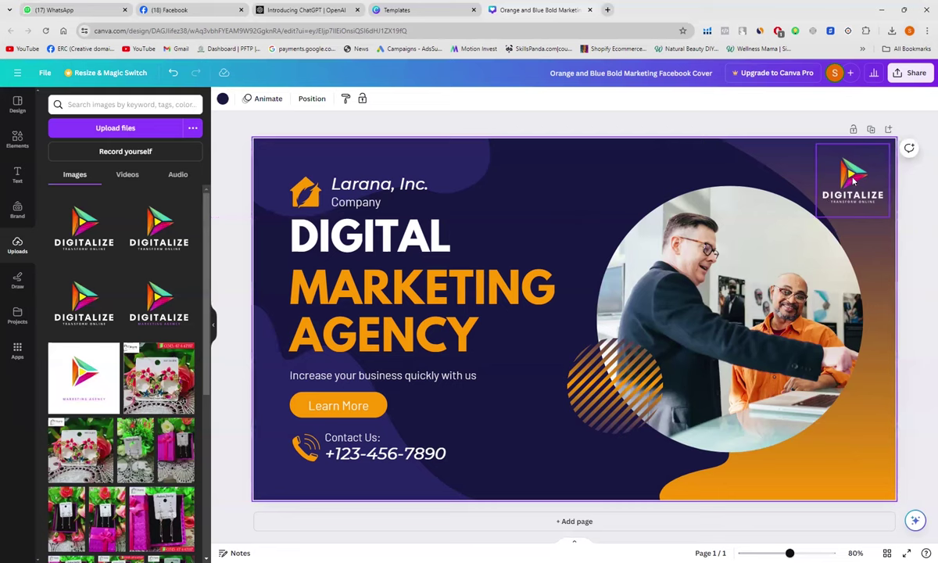
left_click_drag(853, 179, 855, 171)
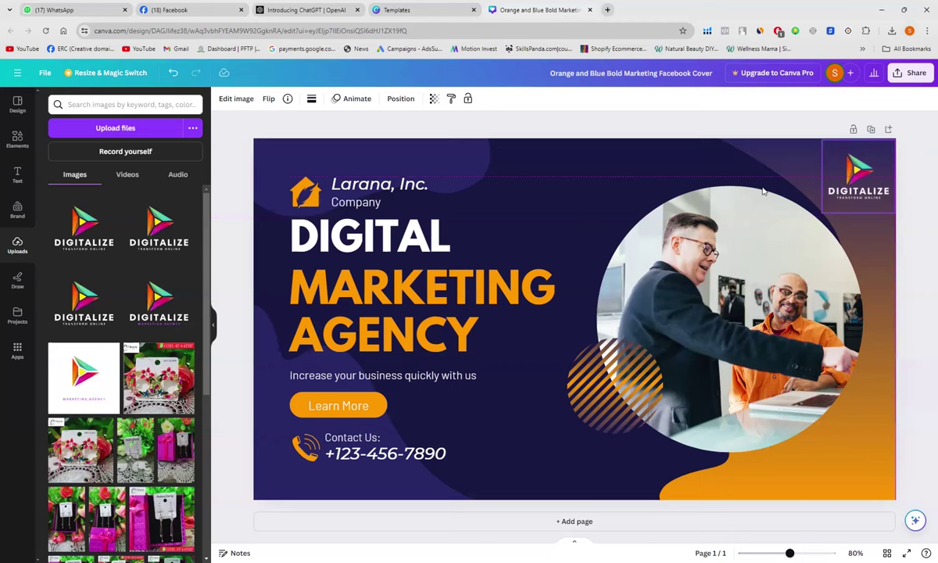
left_click(579, 189)
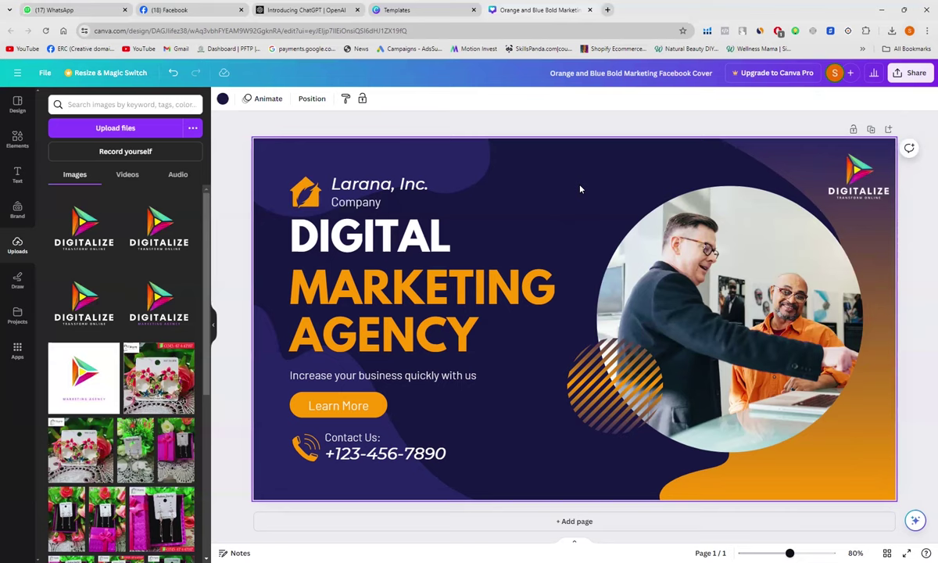
Step: Enlarge the DIGITALIZE logo slightly and keep it against the cover's right edge, beside the circular photo
left_click(868, 168)
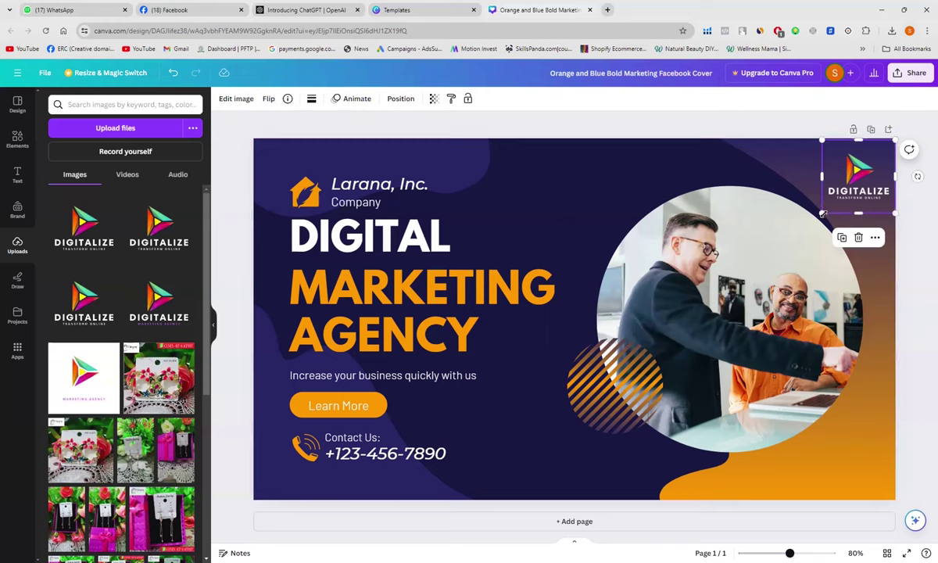
left_click_drag(823, 212, 813, 222)
left_click_drag(854, 171, 842, 168)
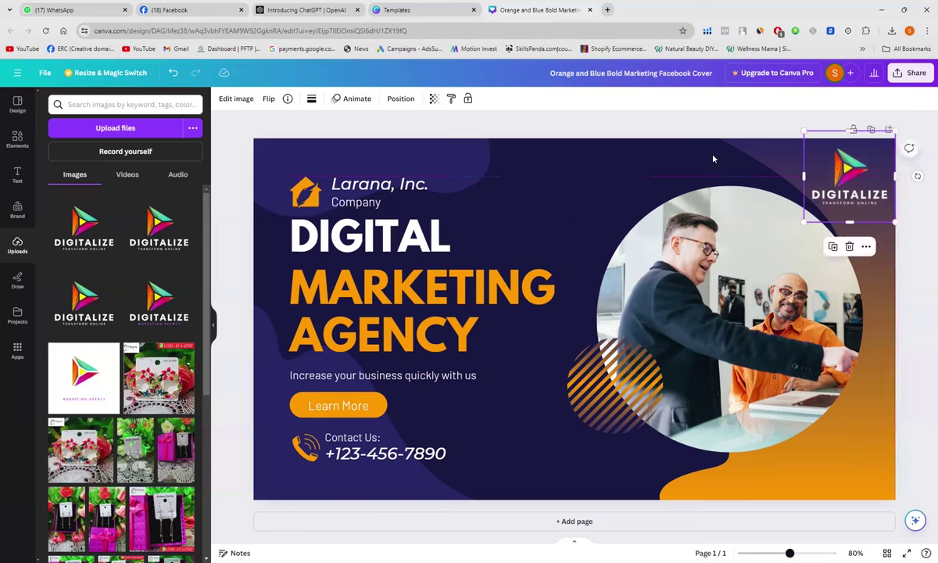
left_click(458, 515)
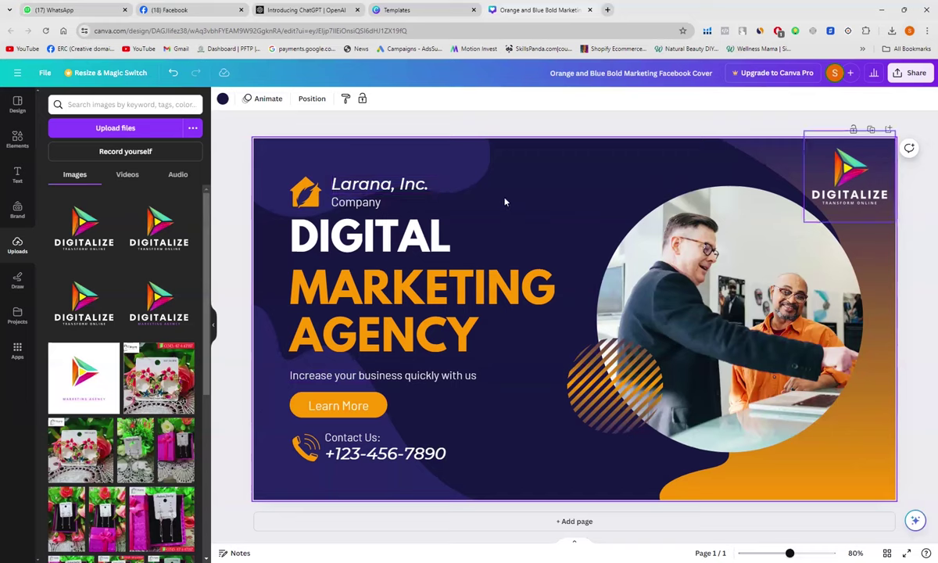
Step: Delete the template's placeholder branding above the heading: the "Company" text, the house icon and the "Larana, Inc." text
left_click(358, 193)
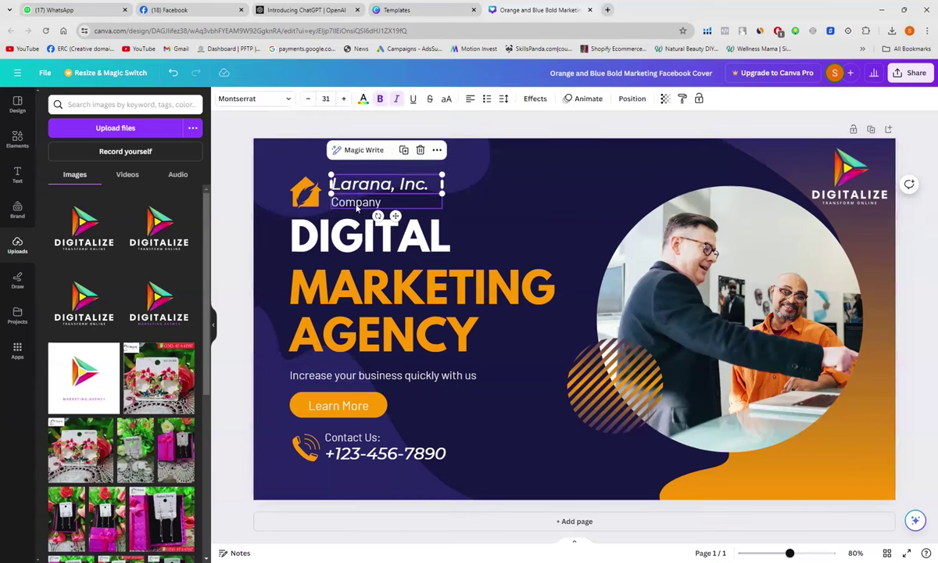
left_click(357, 202)
key("Delete")
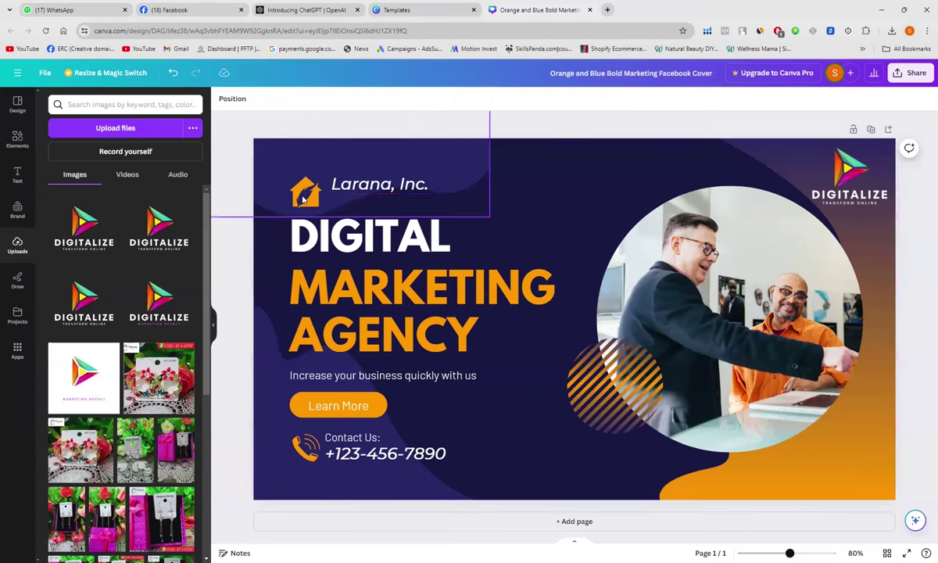
left_click(302, 200)
left_click(350, 186)
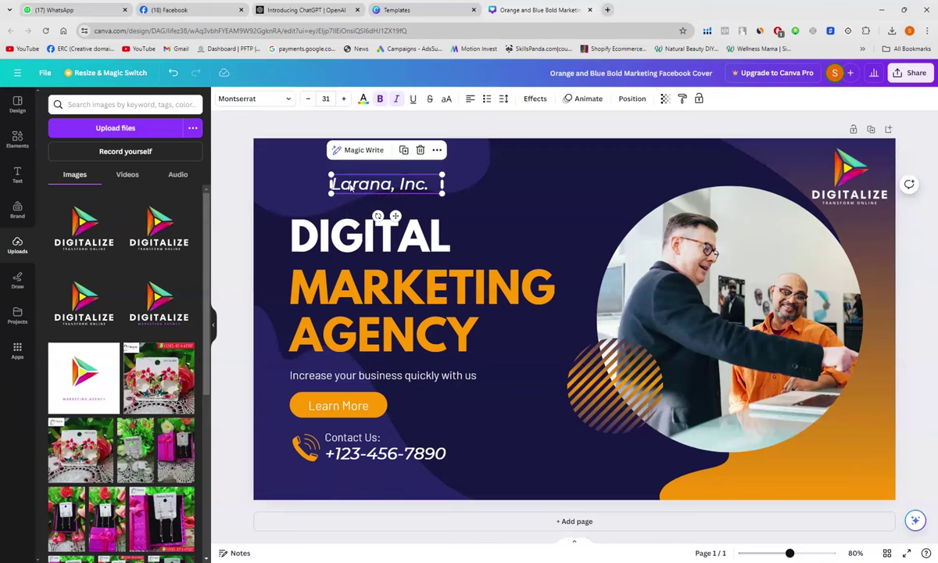
key("Delete")
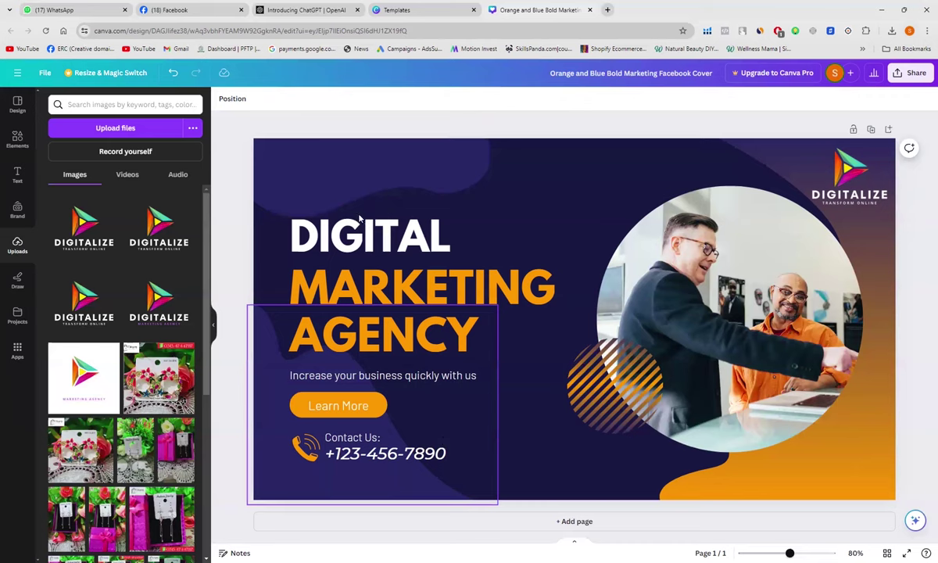
Step: Duplicate the white "DIGITAL" heading and place the copy directly above the original, left-aligned with it
left_click(336, 227)
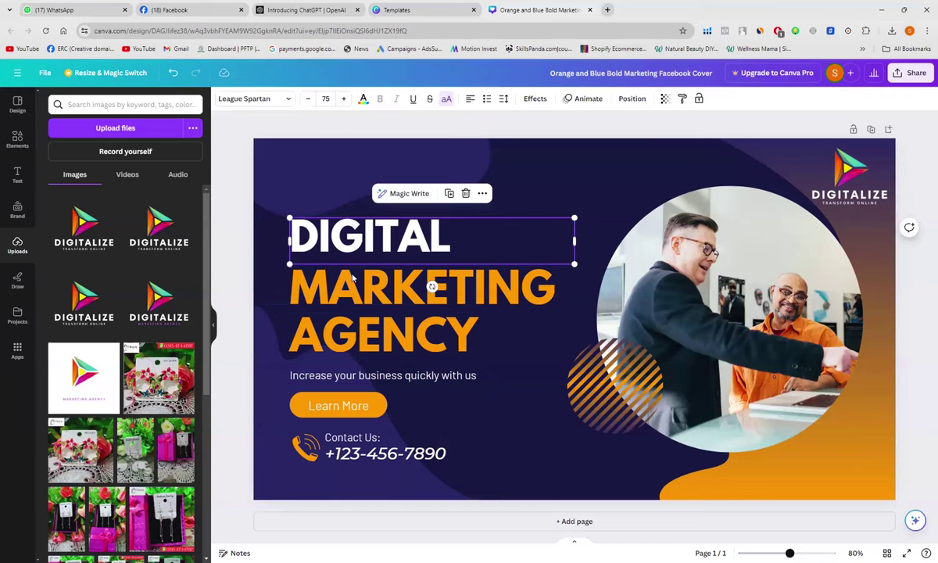
key("ctrl+d")
left_click_drag(368, 235, 388, 195)
Step: Replace the text of the upper "DIGITAL" heading copy with "DIGITALIZE"
double_click(455, 200)
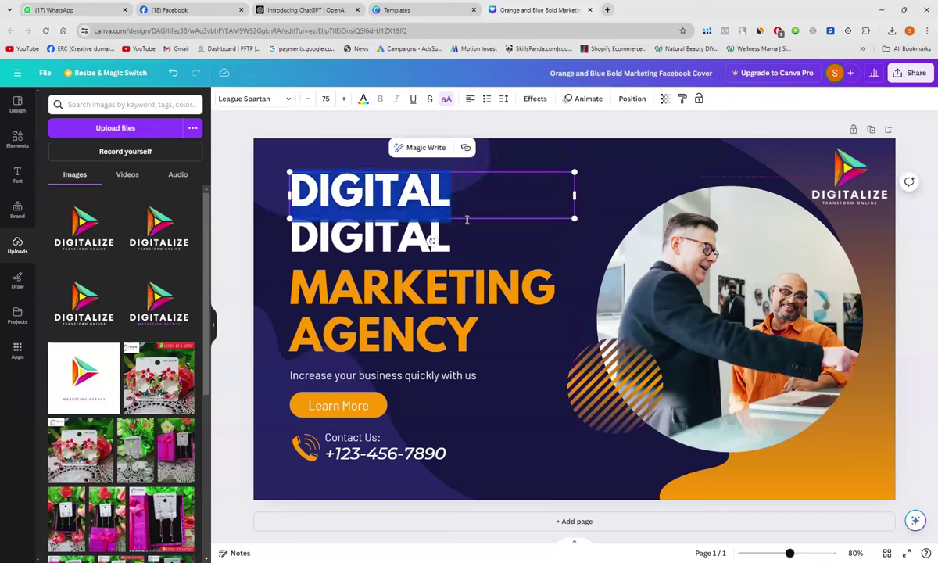
key("BackSpace")
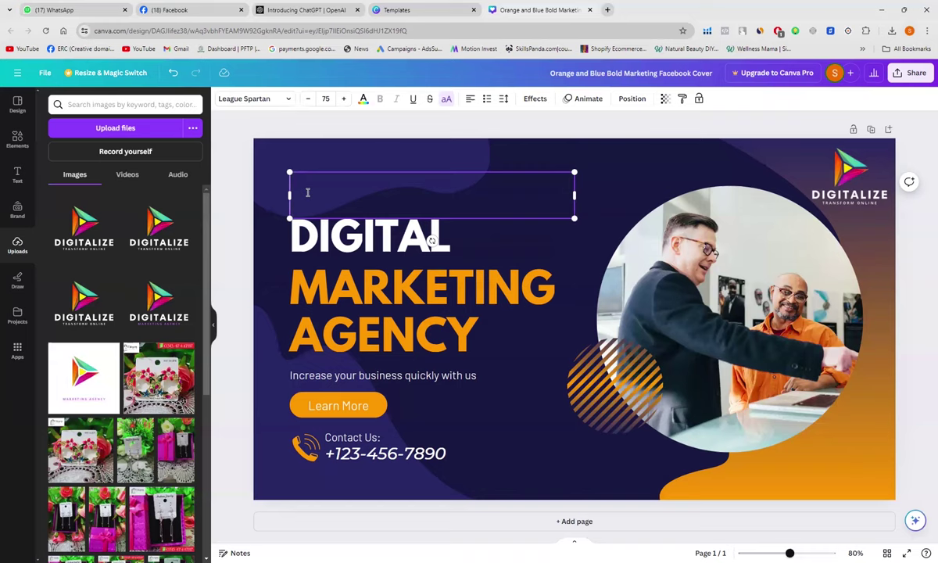
type("DIG")
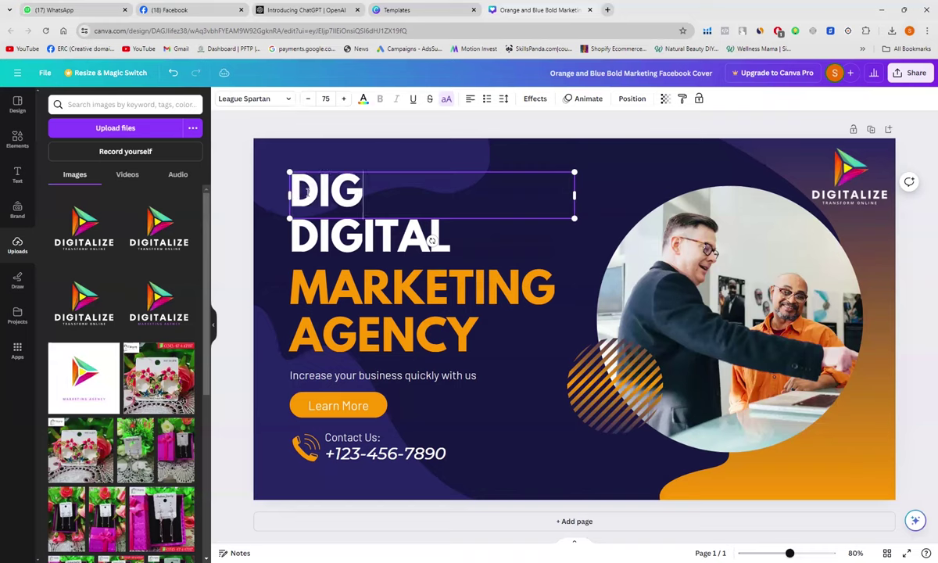
type("ITALIZE")
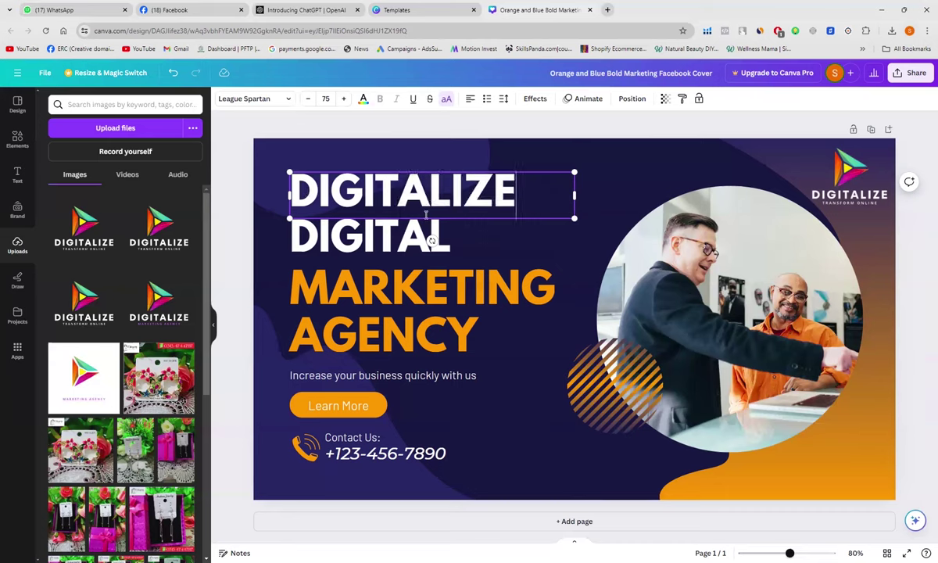
left_click(484, 235)
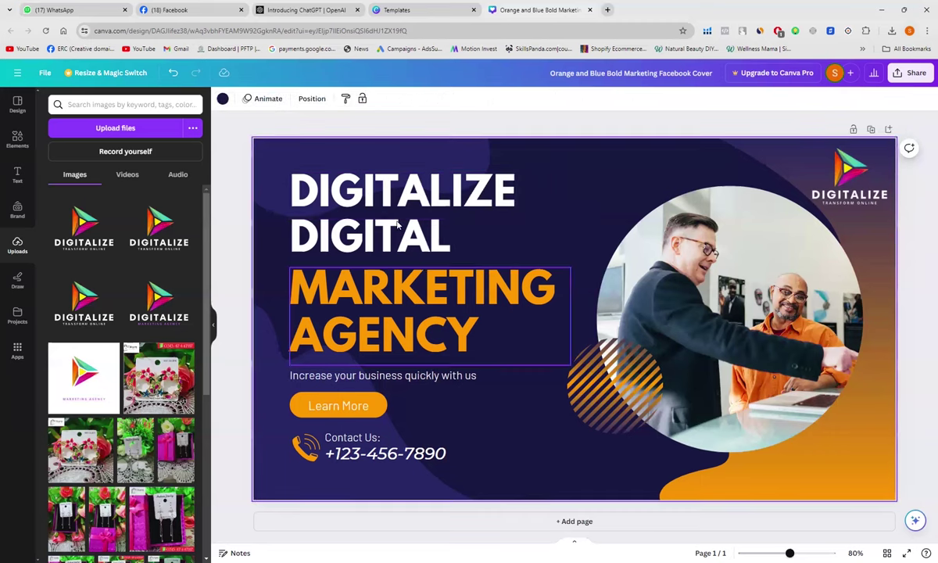
Step: Recolor the "DIGITALIZE" heading with the document's orange, matching the "MARKETING AGENCY" text
left_click(391, 194)
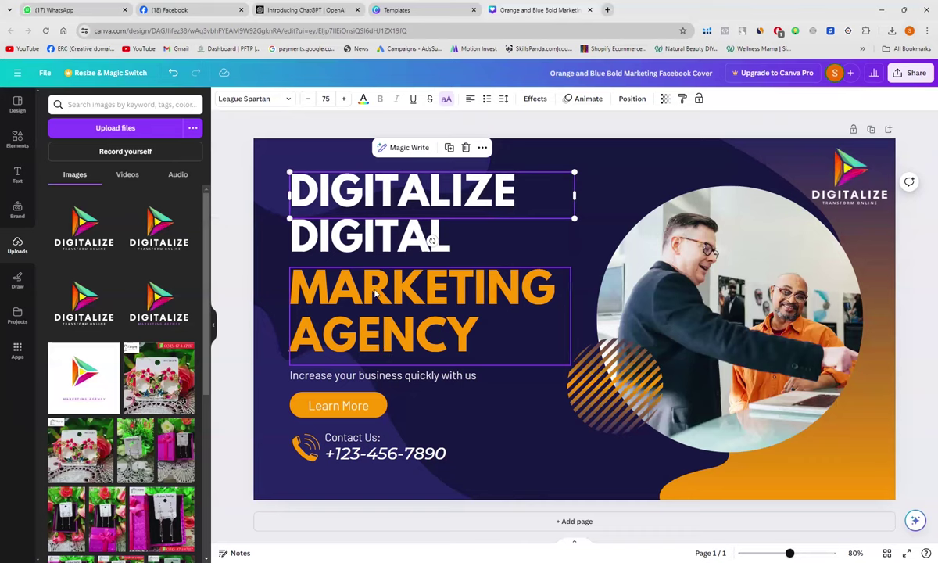
left_click(363, 98)
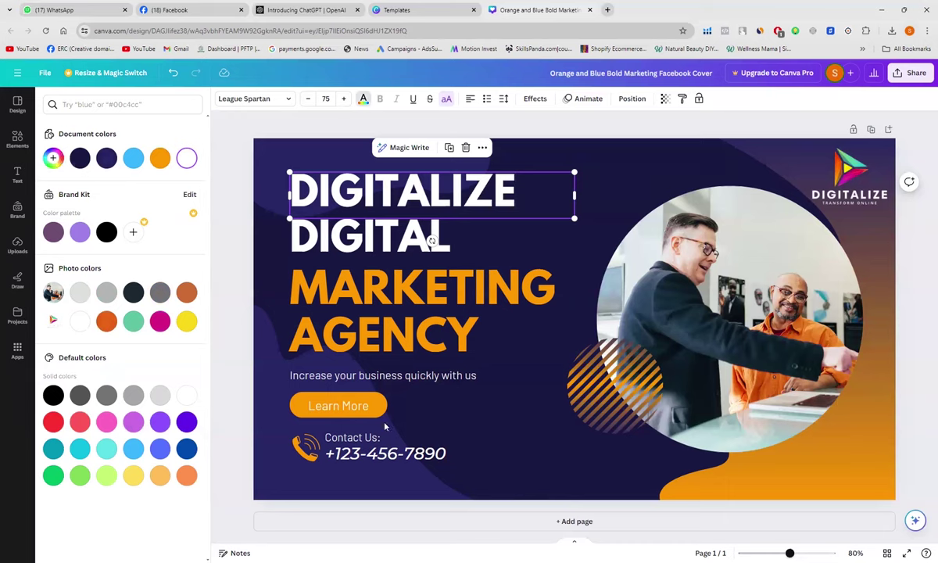
left_click(160, 158)
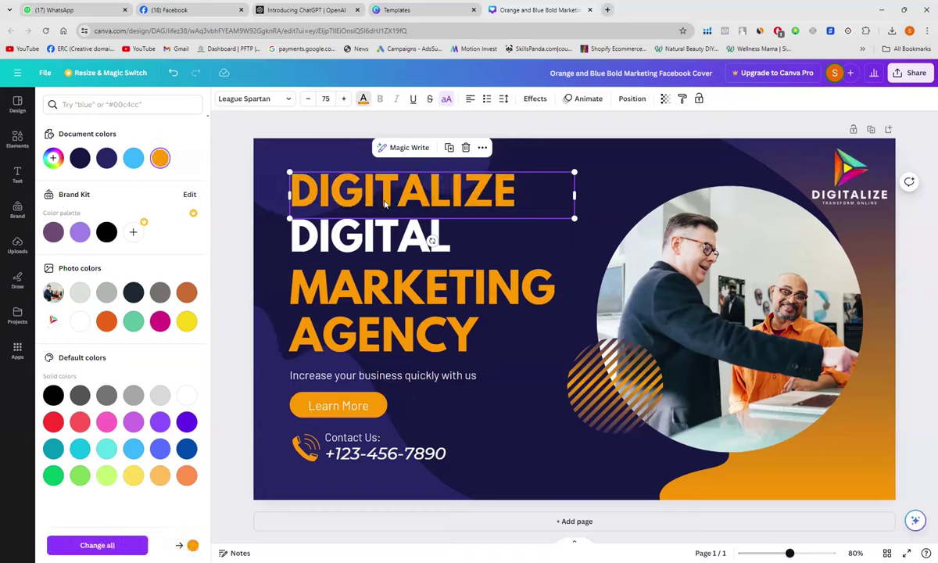
left_click(508, 439)
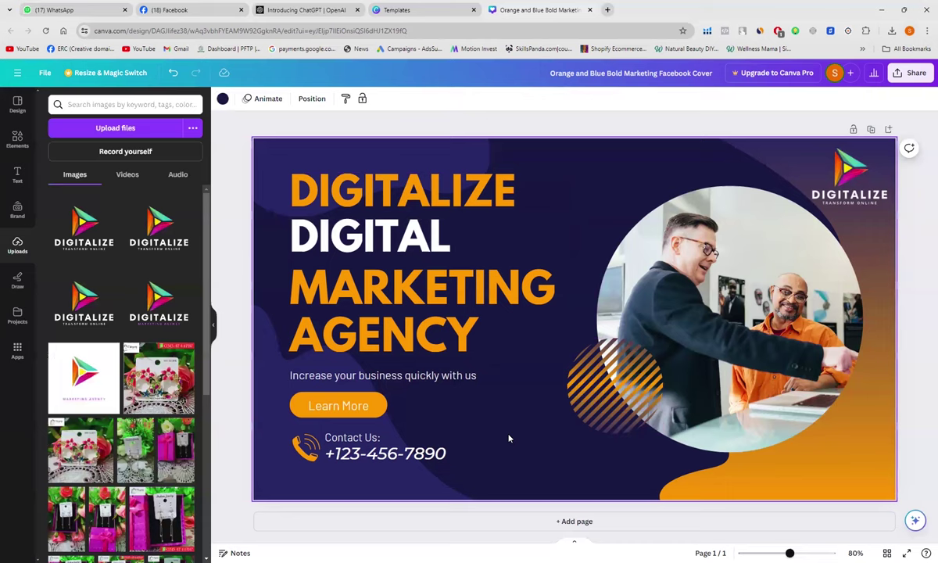
Step: Change the font of the "DIGITALIZE" heading to Lemon Tuesday
left_click(443, 201)
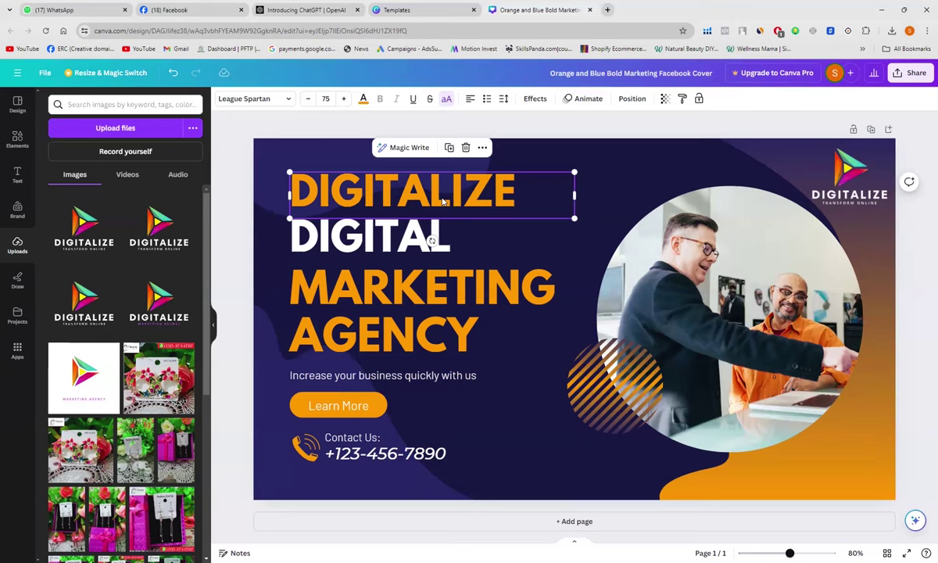
left_click(254, 99)
left_click(254, 98)
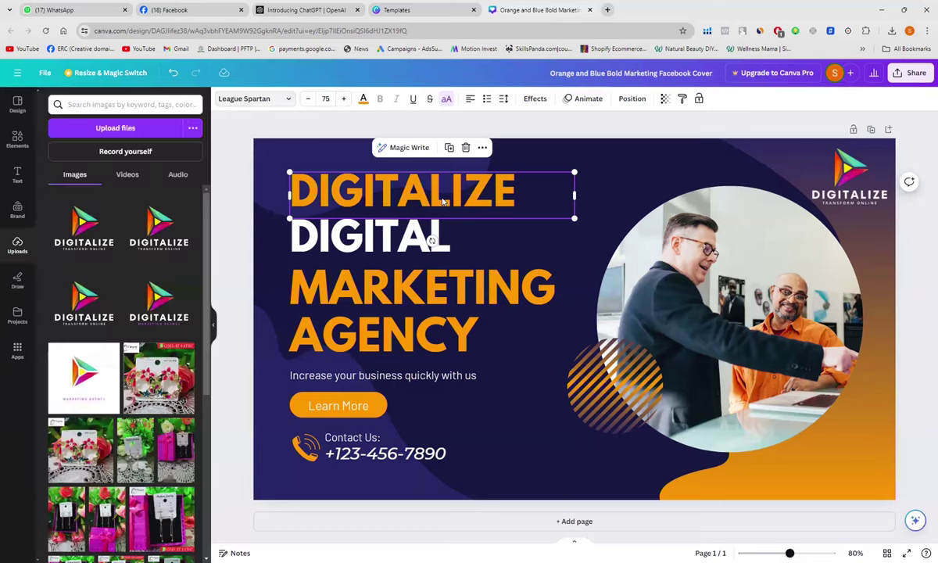
left_click(254, 99)
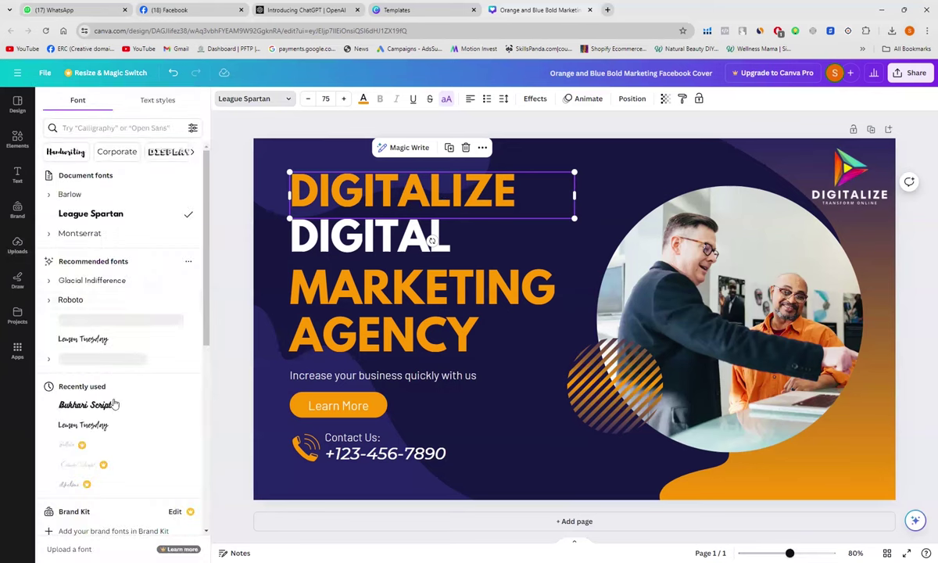
left_click(110, 342)
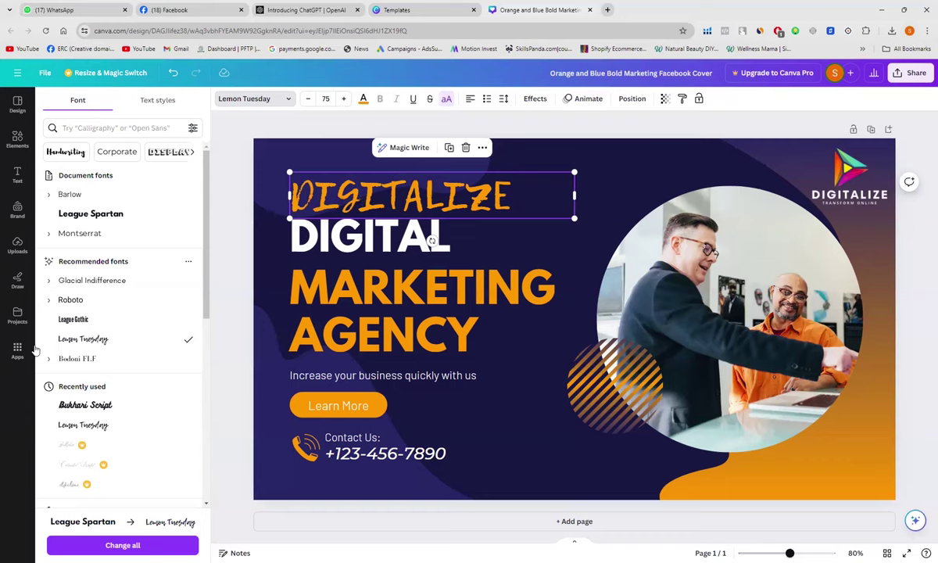
left_click(92, 426)
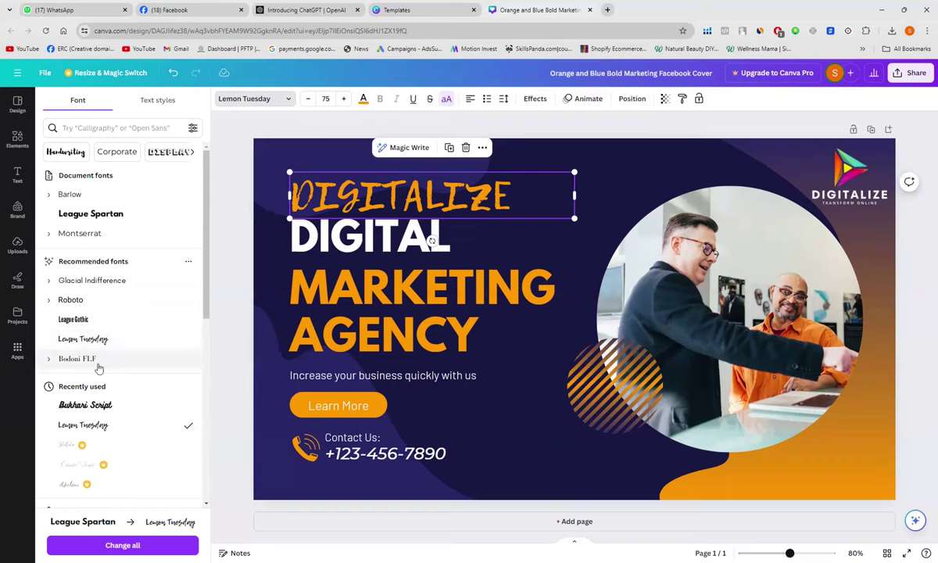
left_click(516, 440)
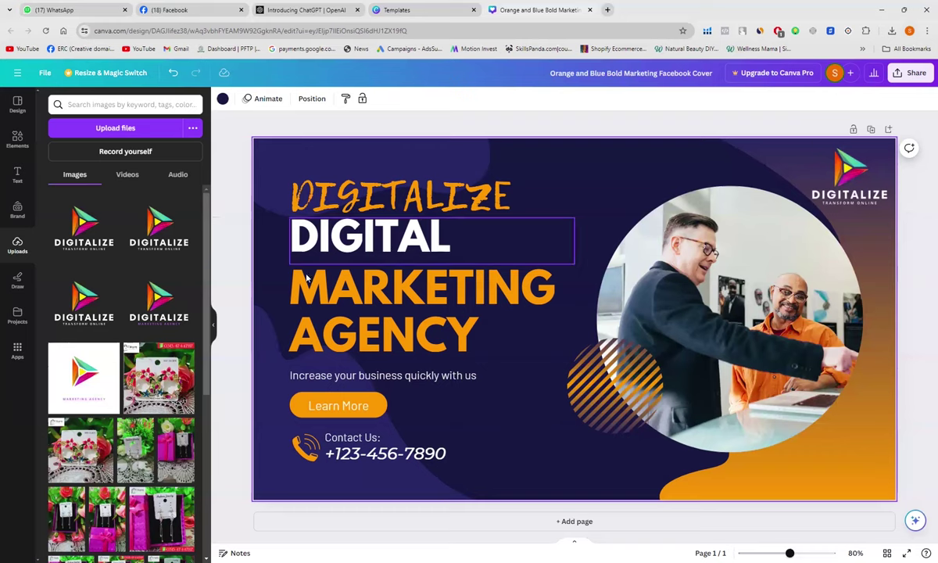
left_click(364, 298)
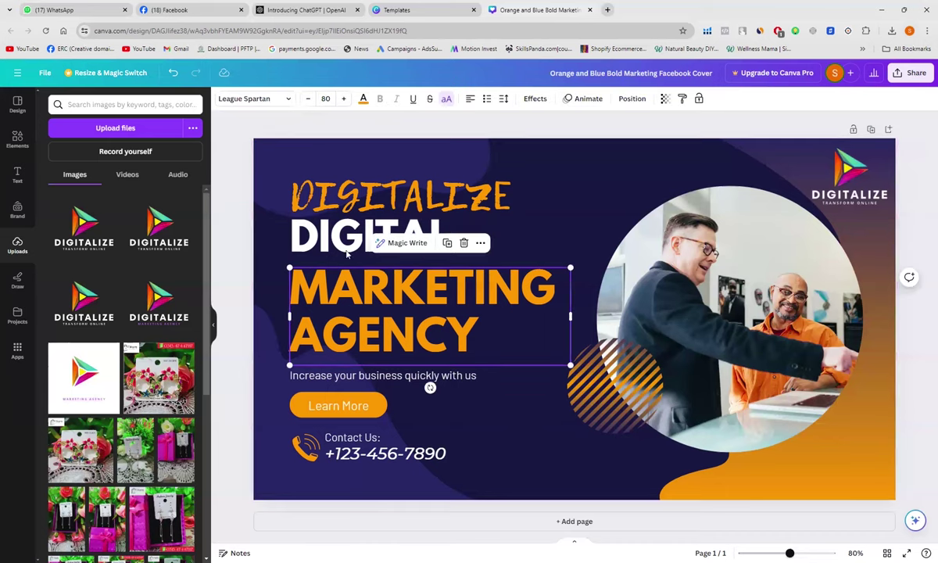
left_click(537, 457)
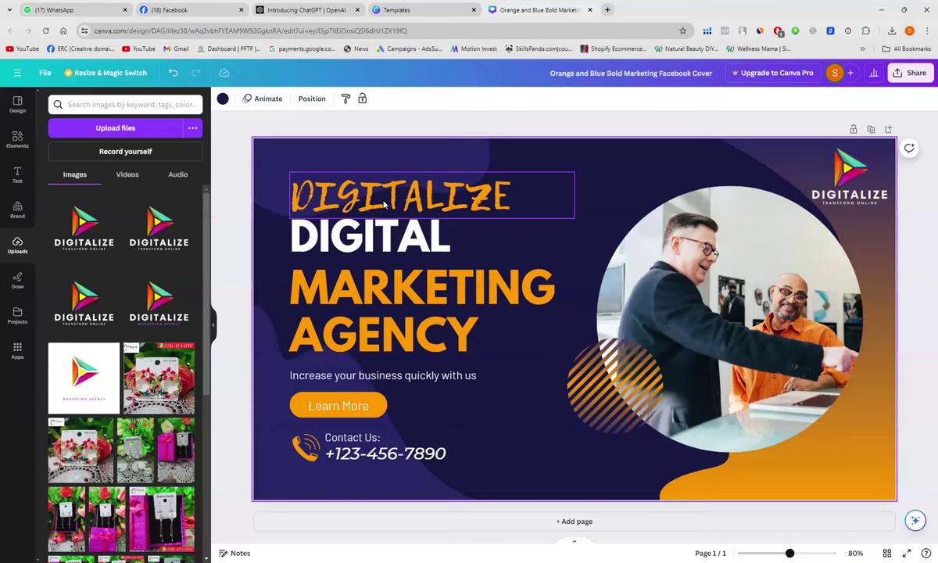
Step: Try the Playlist Script font on the "DIGITALIZE" heading and undo the font change
left_click(339, 206)
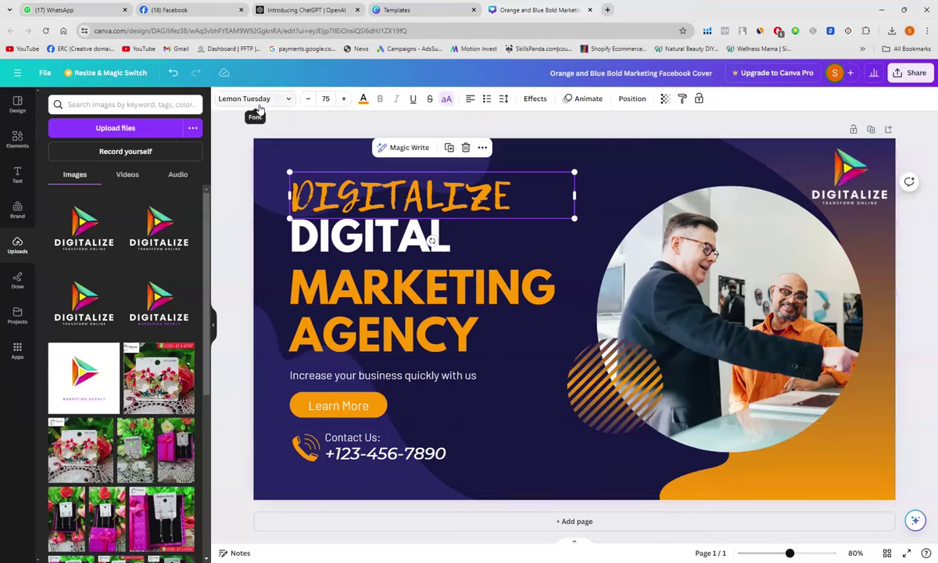
left_click(234, 102)
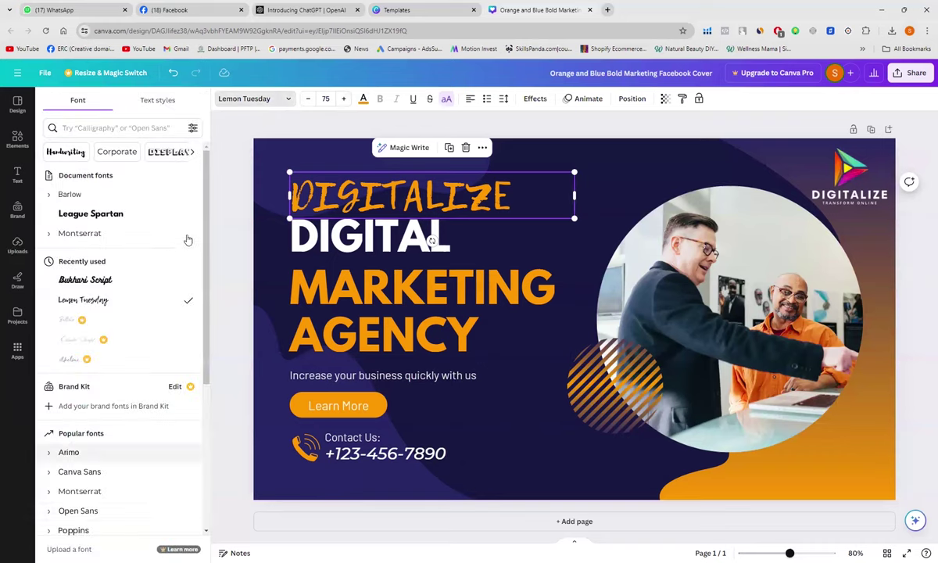
left_click(91, 359)
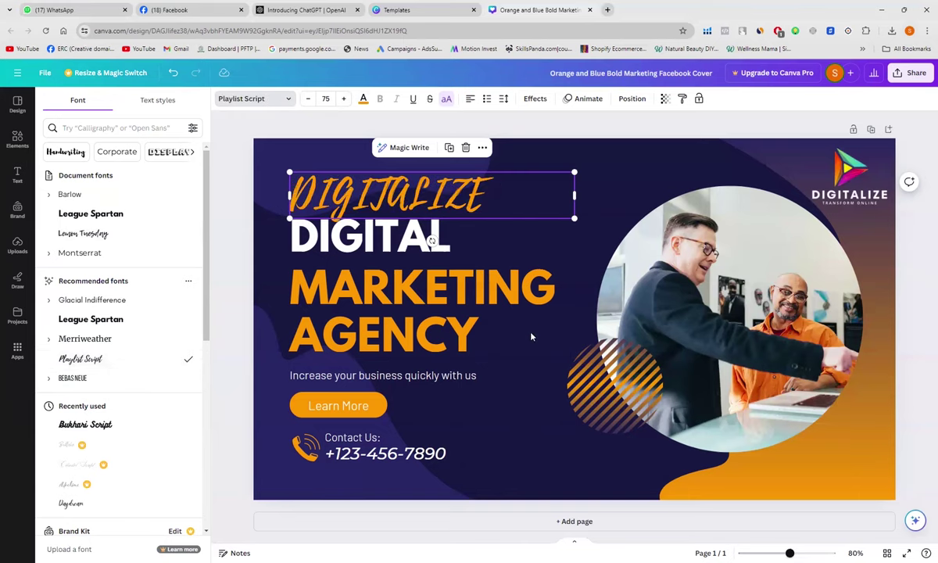
left_click(510, 413)
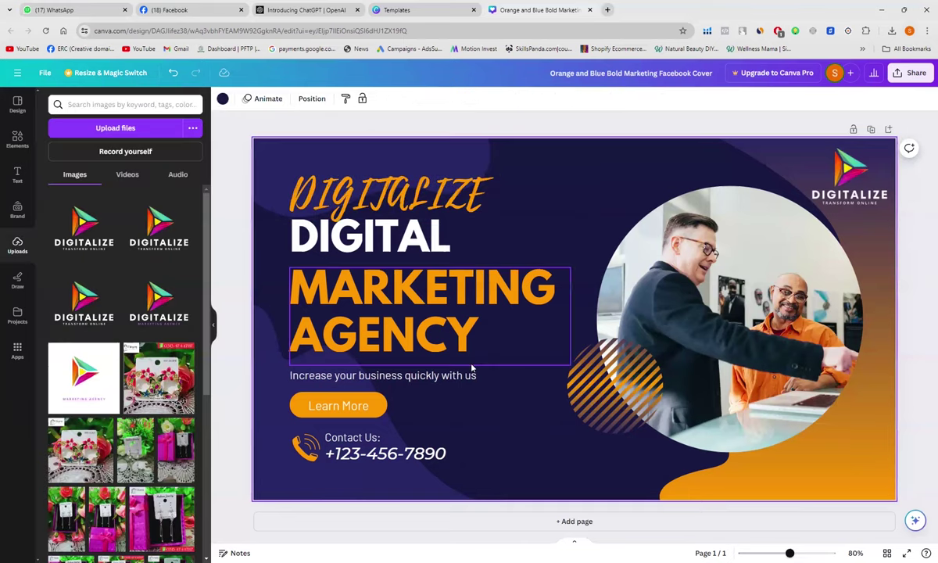
key("ctrl+z")
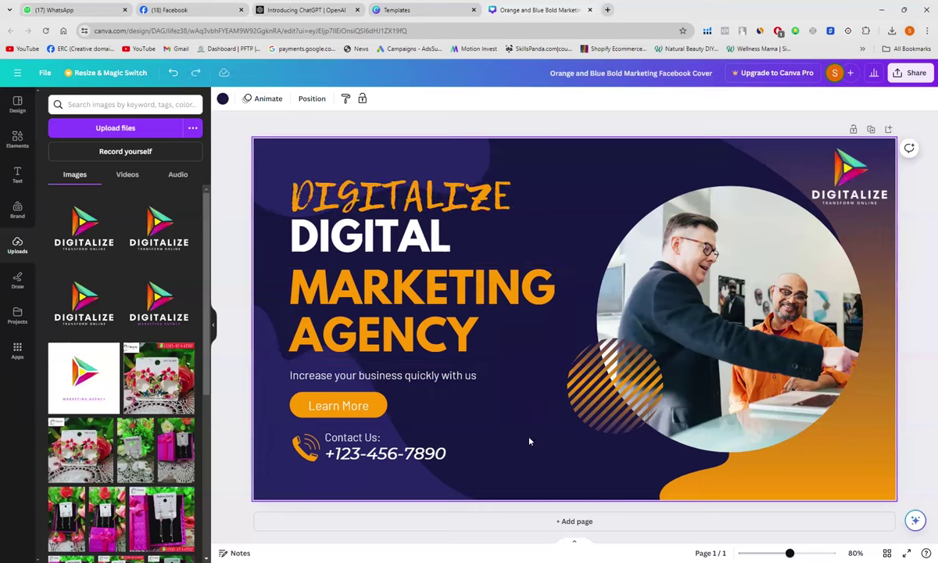
Step: Recolor the "DIGITALIZE" heading to green #5CD4A2, sampled from the logo with the color picker
left_click(403, 194)
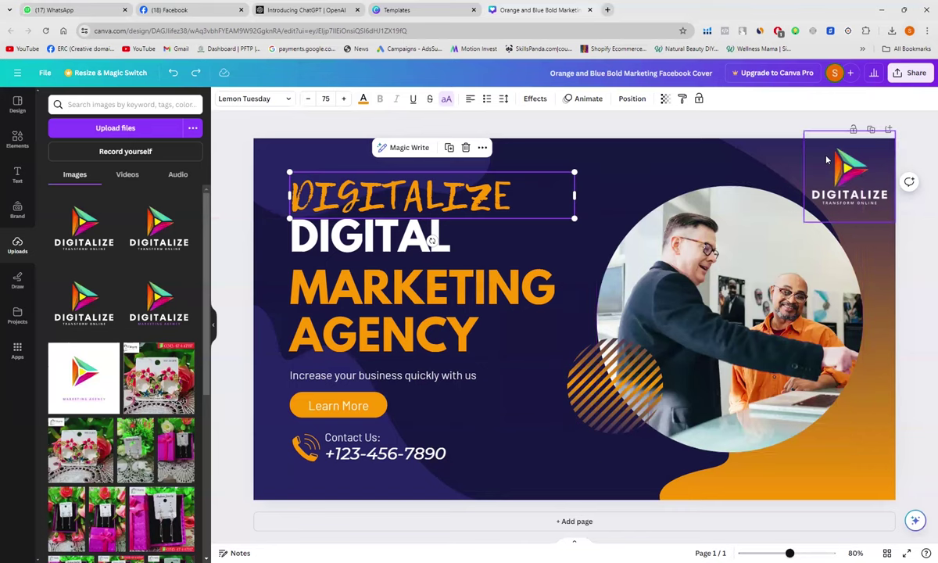
left_click(363, 99)
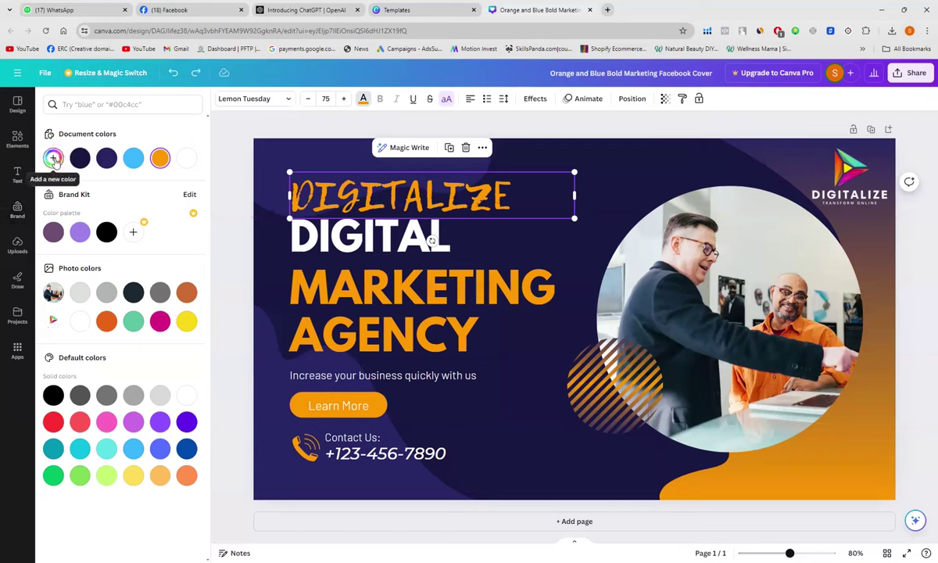
left_click(54, 159)
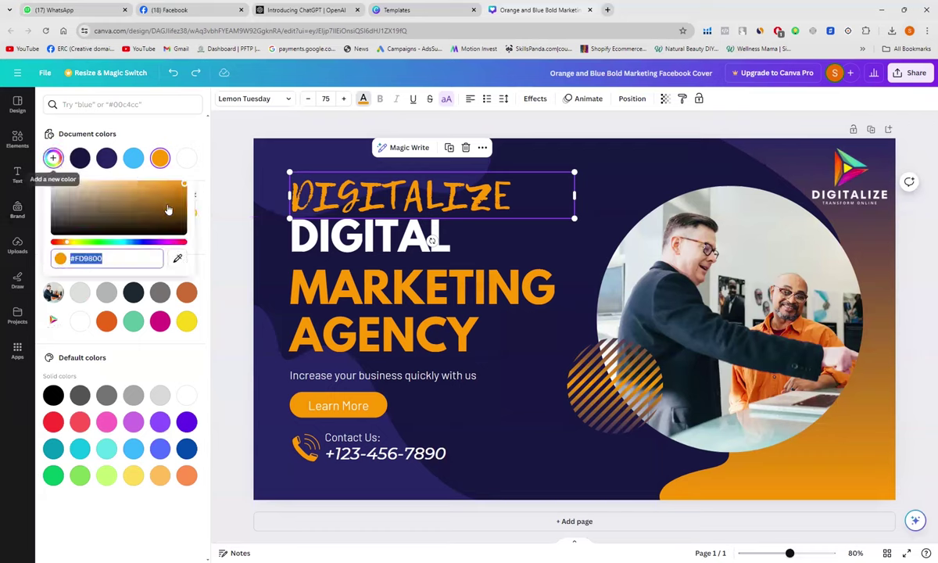
left_click(179, 259)
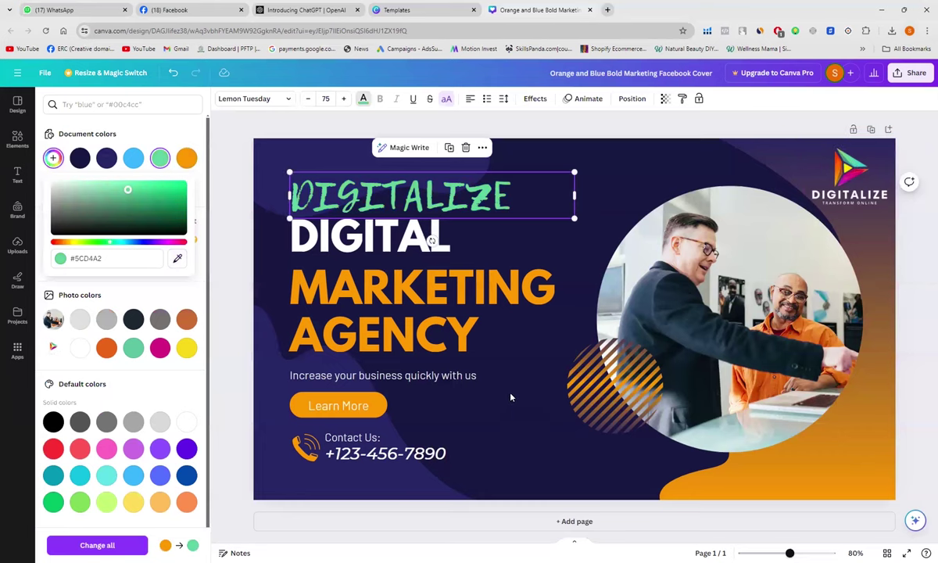
left_click(510, 397)
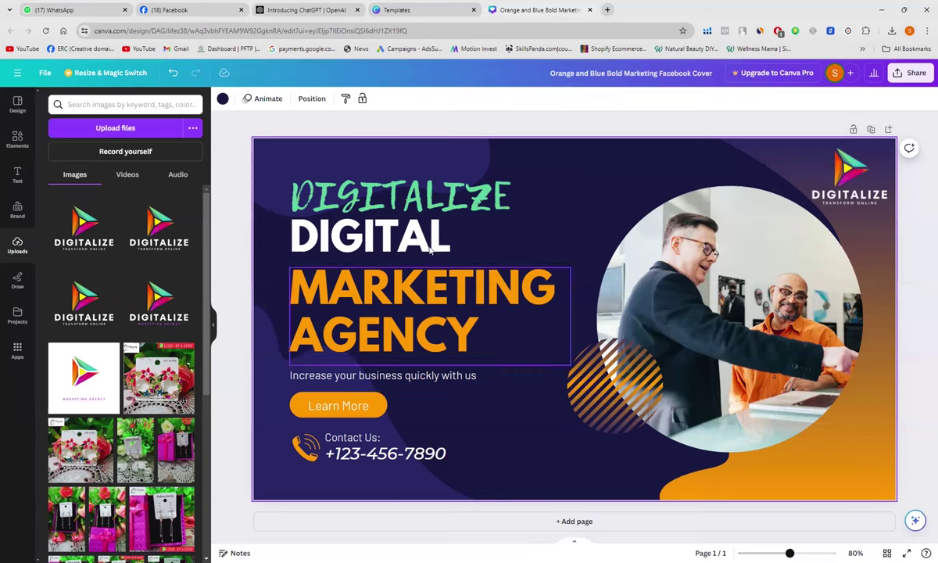
Step: Apply the Splice text effect to the green "DIGITALIZE" heading
left_click(424, 211)
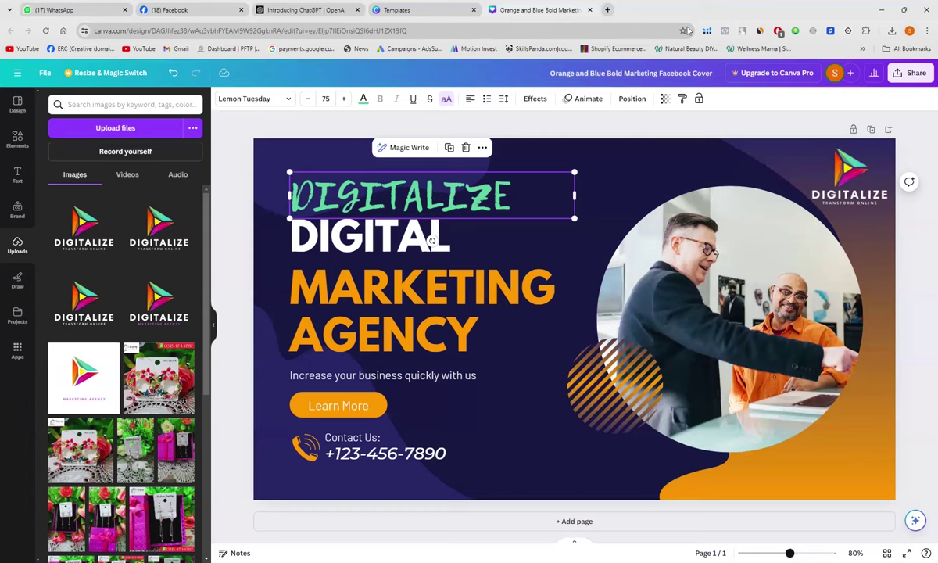
left_click(536, 100)
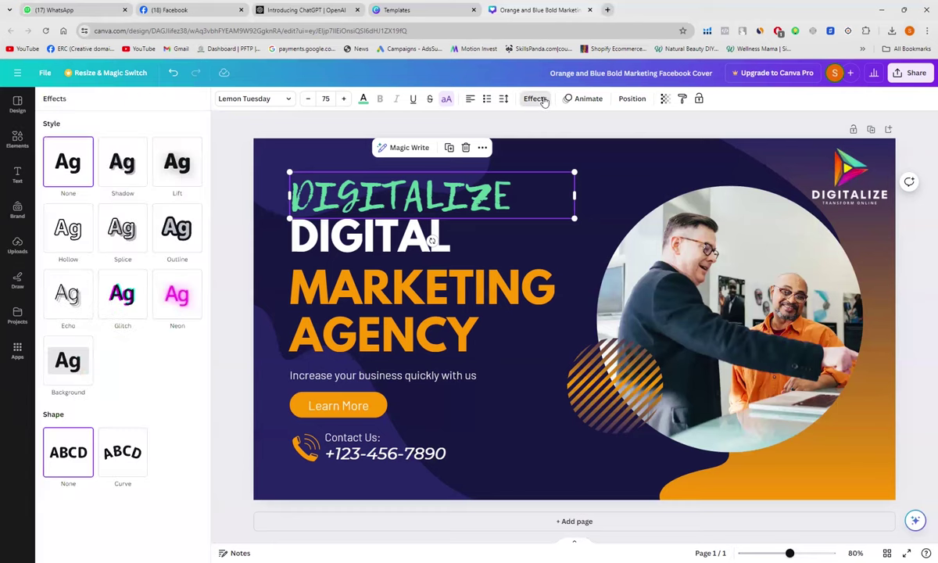
left_click(121, 228)
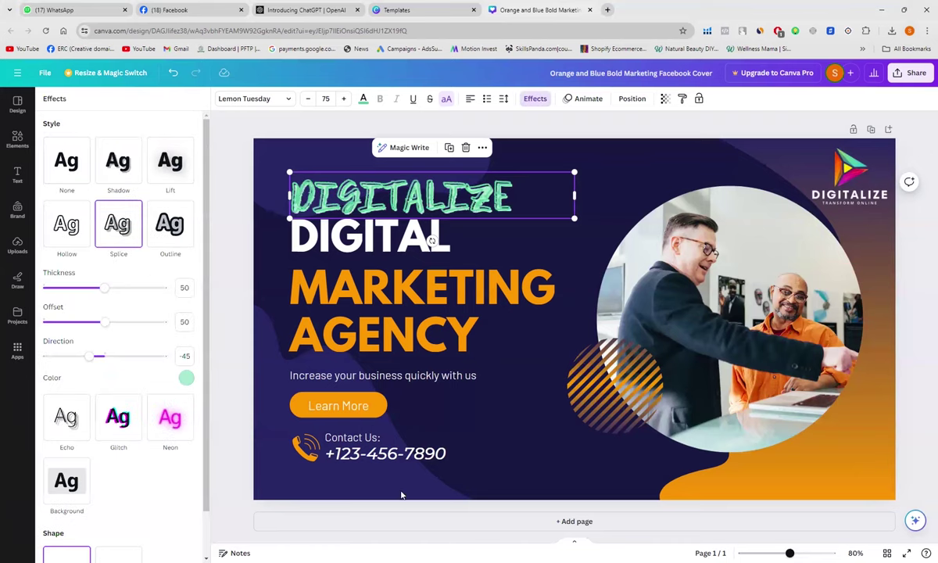
left_click(555, 456)
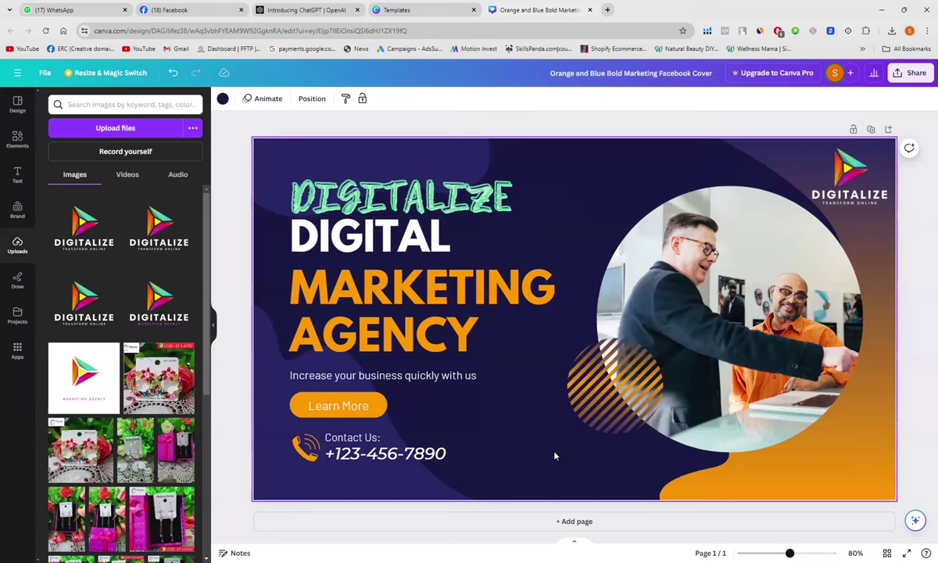
Step: Move the "DIGITALIZE" heading slightly upward, away from the white "DIGITAL" text below it
left_click(366, 183)
left_click_drag(365, 183, 387, 190)
left_click(538, 459)
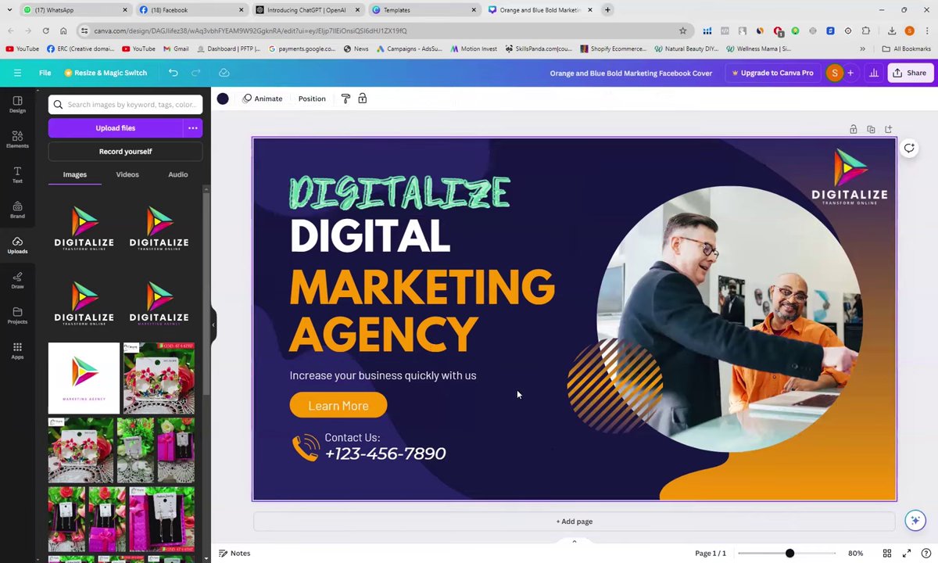
left_click(372, 379)
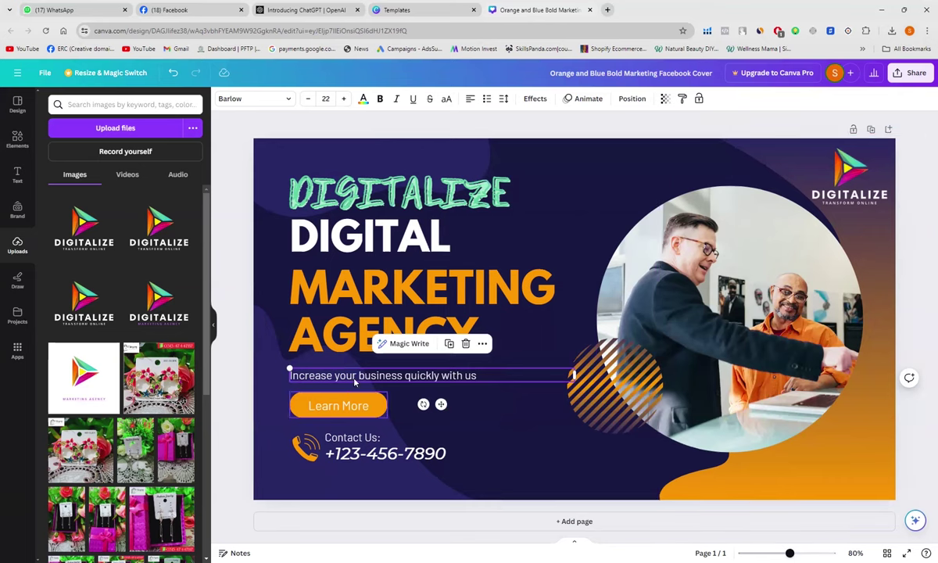
left_click(434, 200)
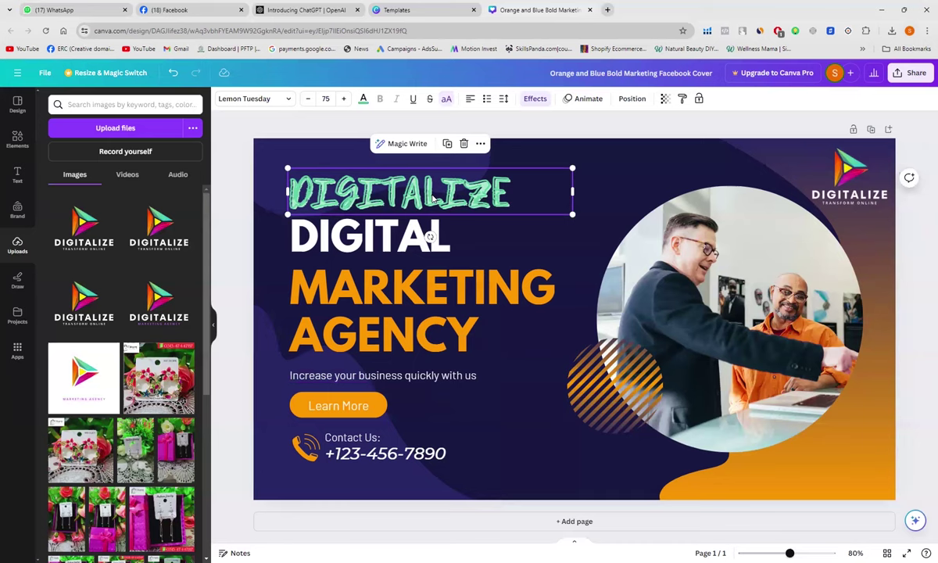
left_click(727, 307)
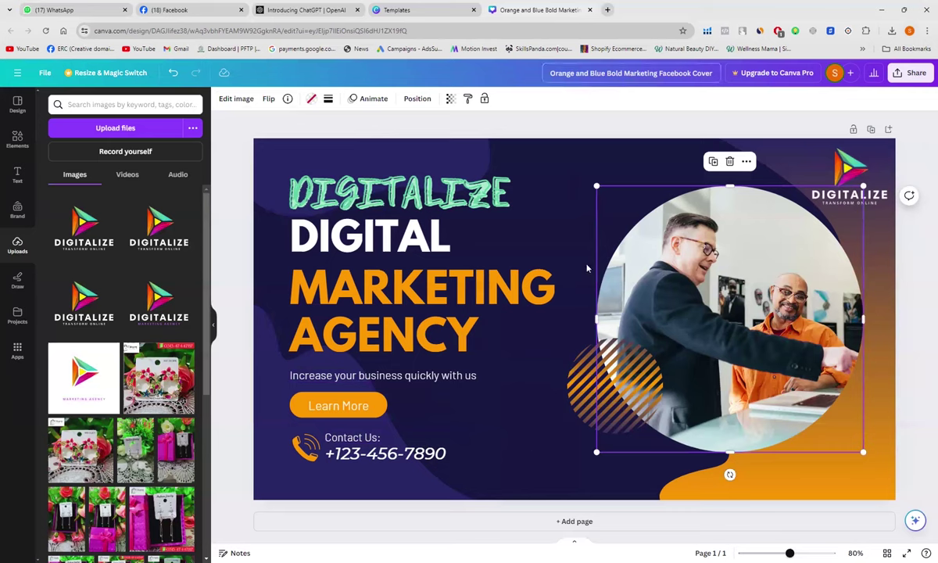
left_click(401, 376)
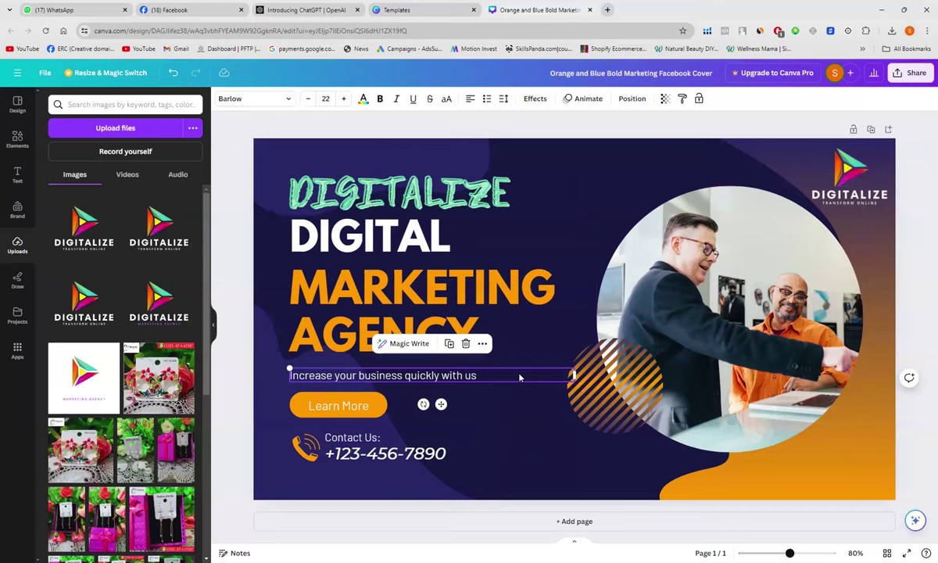
Step: Search Google for "chatgpt" in a new browser tab and open OpenAI's "Introducing ChatGPT" page
left_click(607, 10)
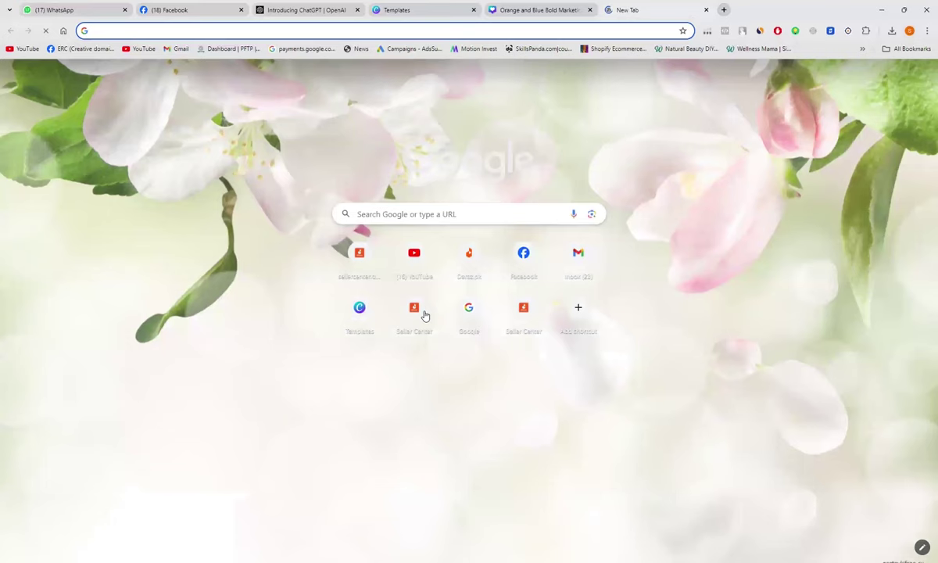
left_click(415, 214)
type("c")
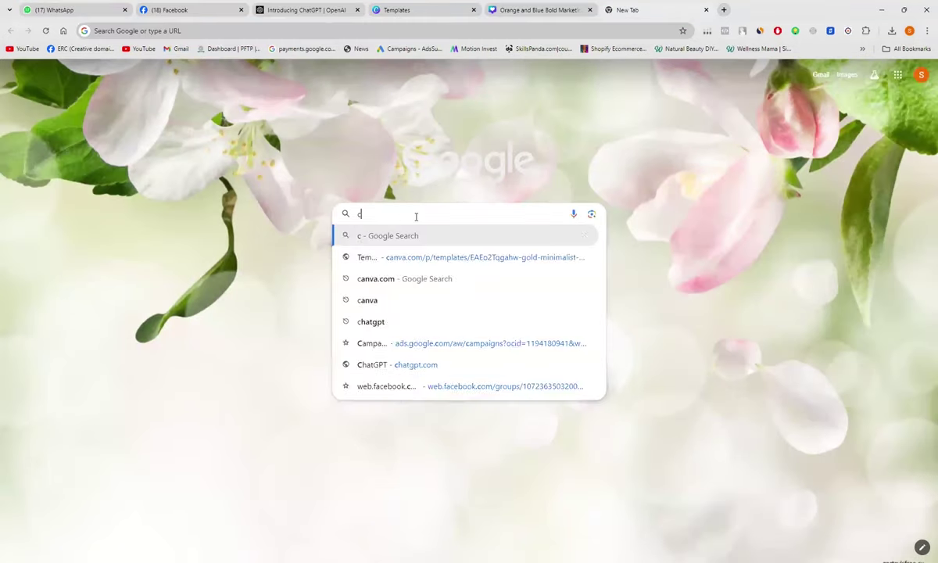
type("hatgpt")
key("Return")
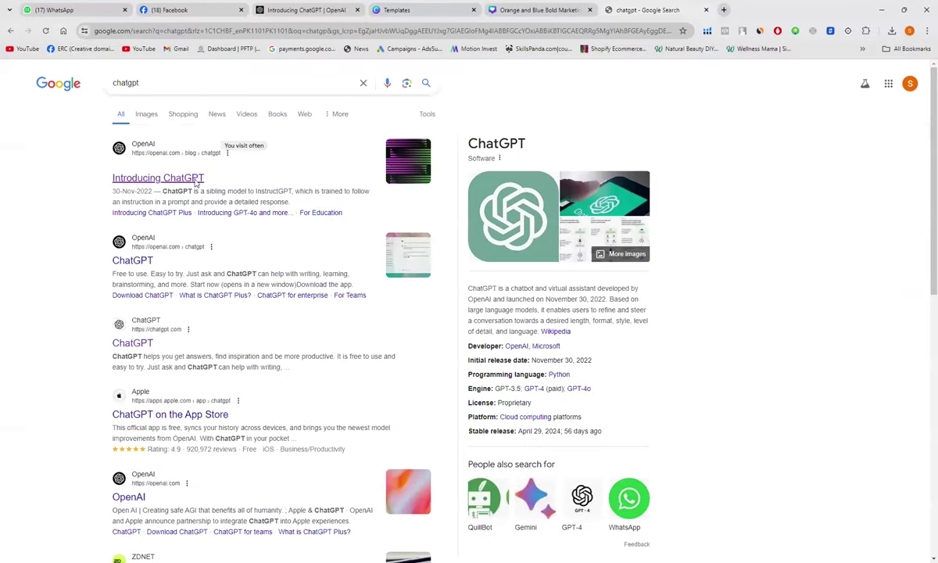
left_click(168, 179)
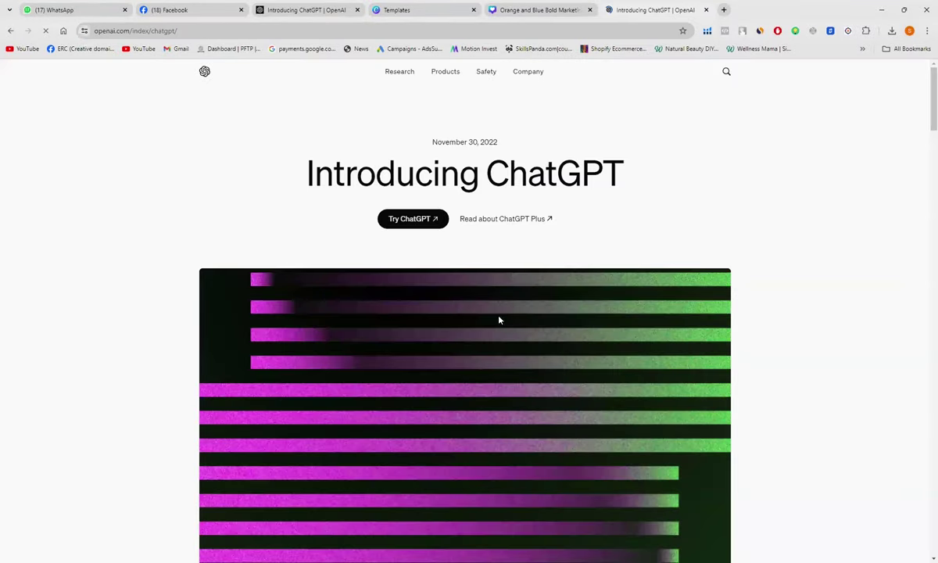
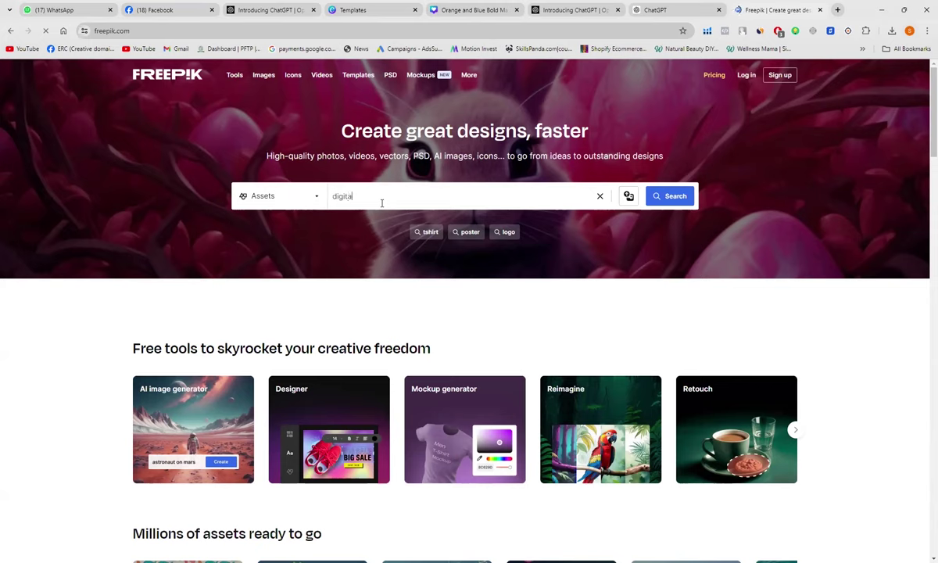
Step: Enter "digital marketing agen" as the Freepik asset search term and sign in to the site with the suggested Google account
type("rke")
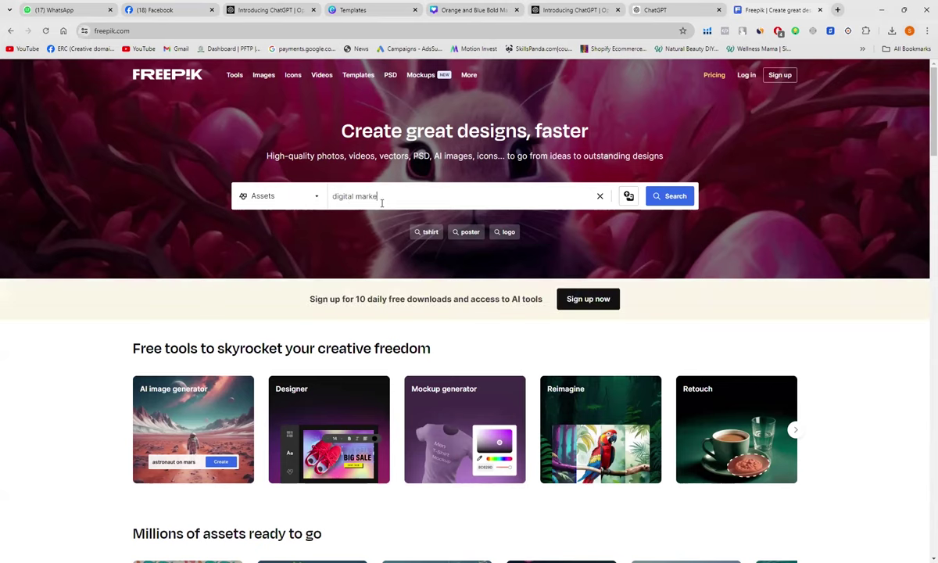
type("ting agen")
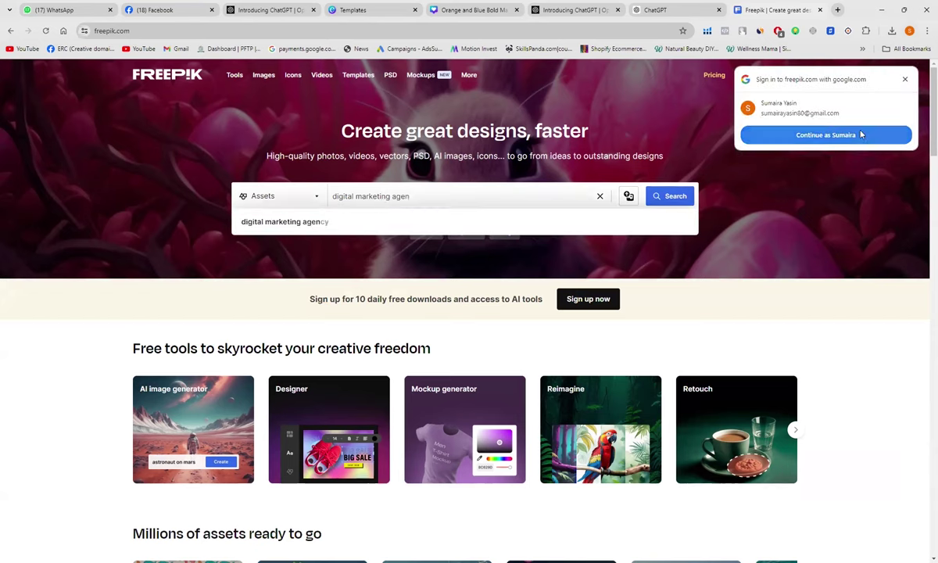
left_click(808, 131)
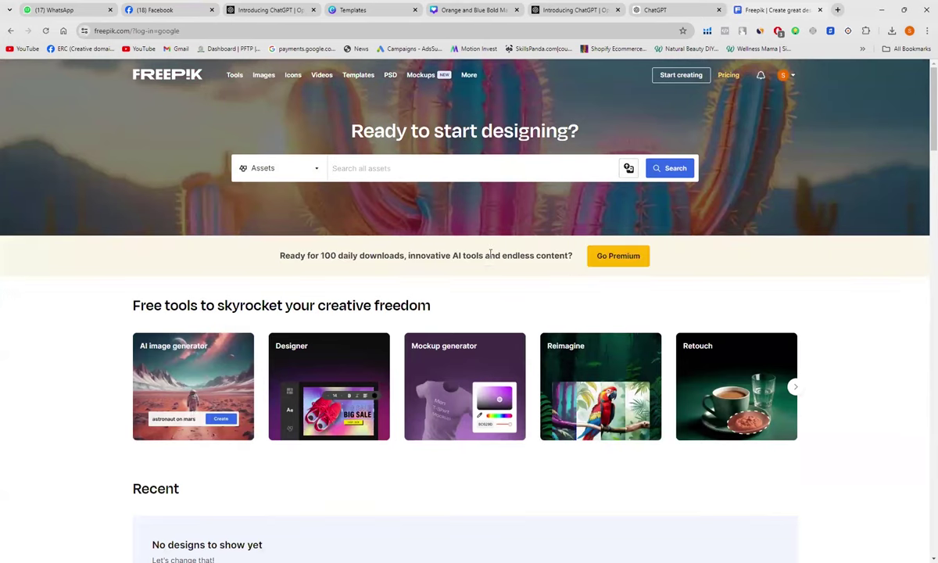
Step: Search all Freepik assets for "digital marketing"
scroll(461, 238, "down", 2)
scroll(491, 254, "down", 3)
scroll(491, 253, "up", 4)
scroll(491, 257, "up", 1)
left_click(478, 162)
type("digital marketing")
key("Return")
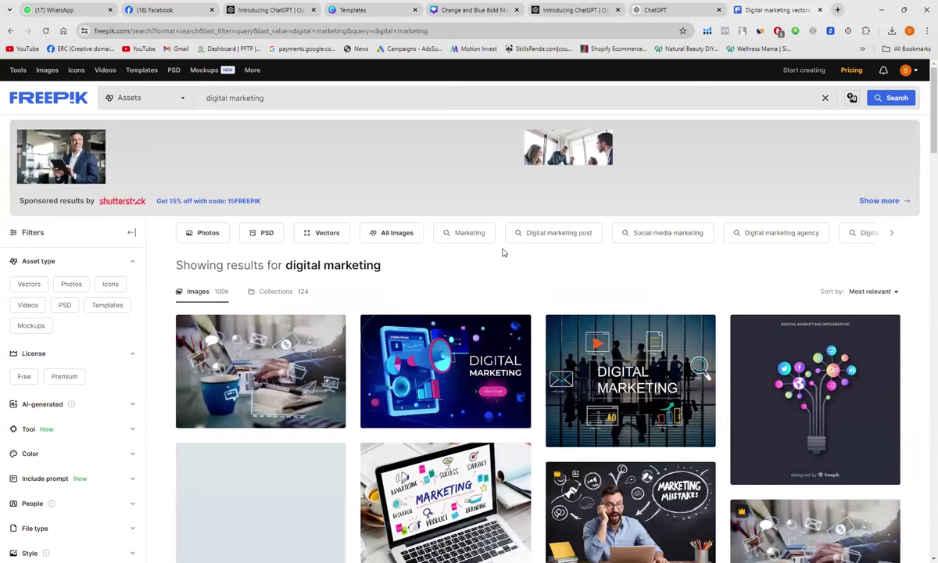
Step: Examine the Freepik "digital marketing" results for an image that suits the agency's cover photo
scroll(598, 425, "down", 2)
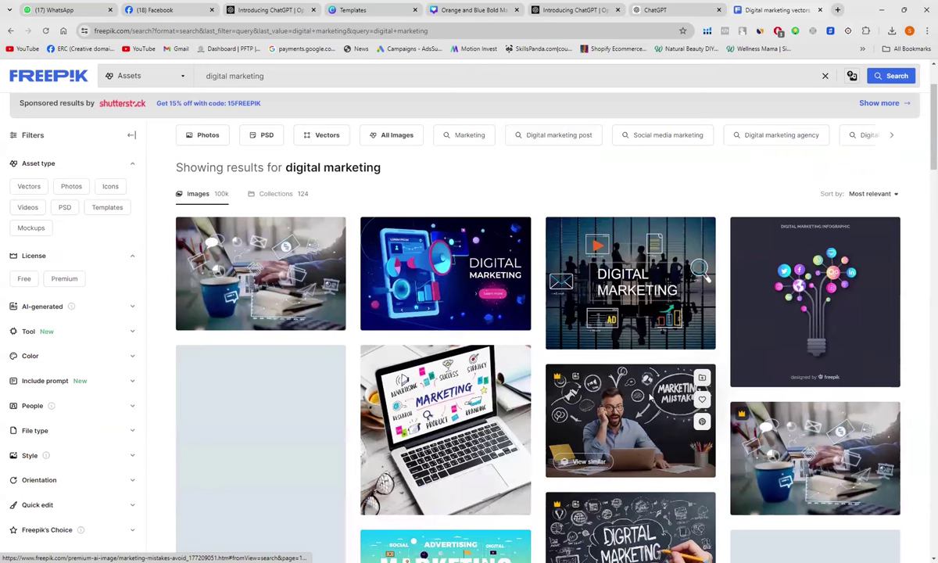
scroll(649, 397, "down", 5)
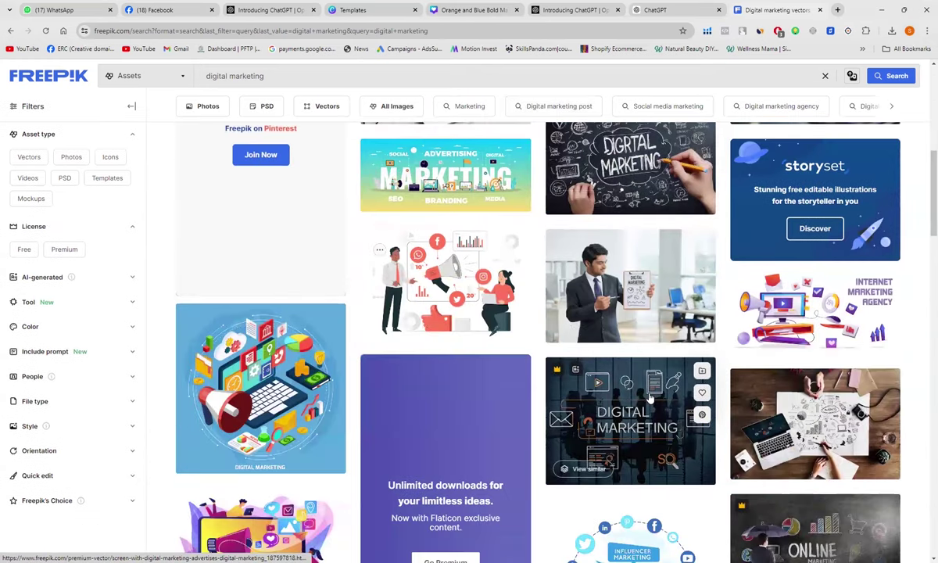
scroll(648, 397, "down", 1)
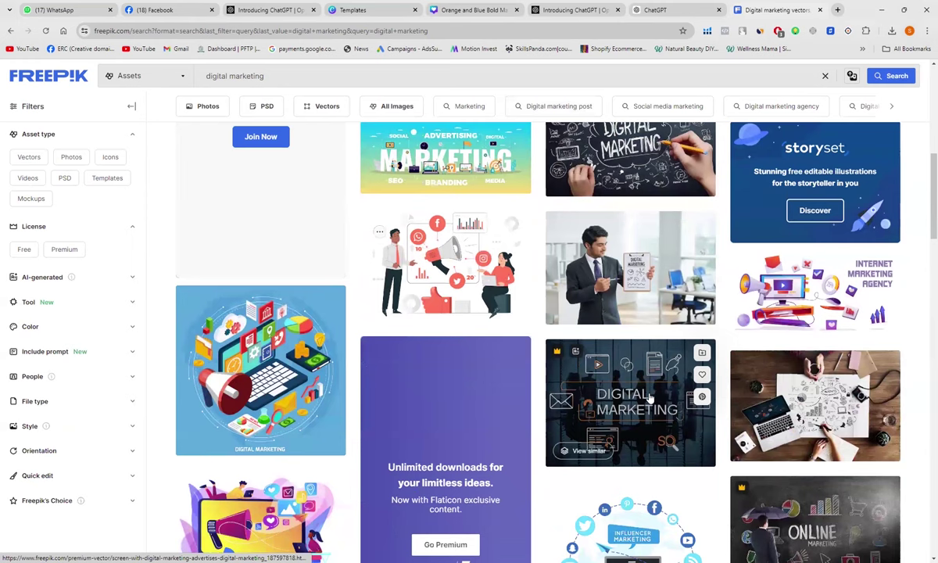
scroll(649, 397, "down", 2)
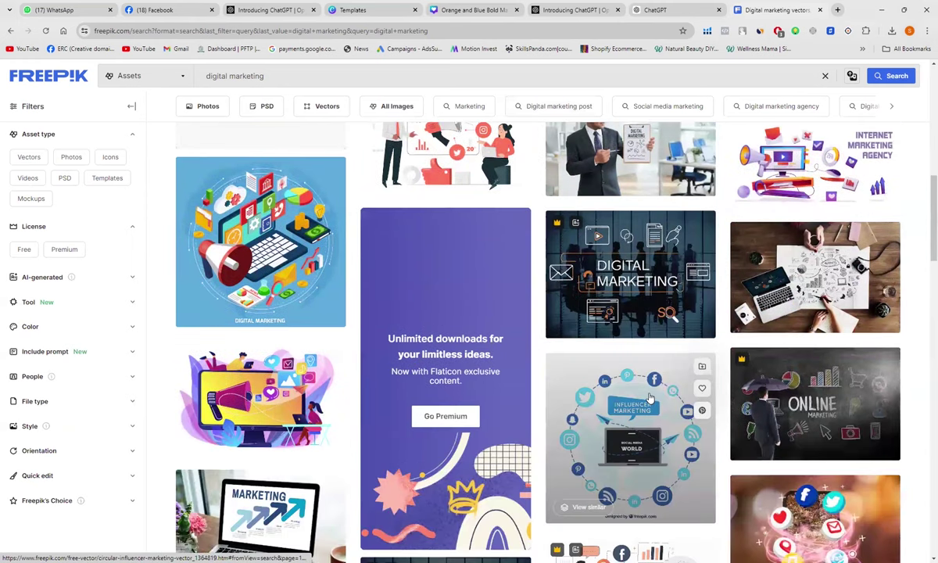
scroll(649, 397, "down", 3)
scroll(649, 397, "up", 3)
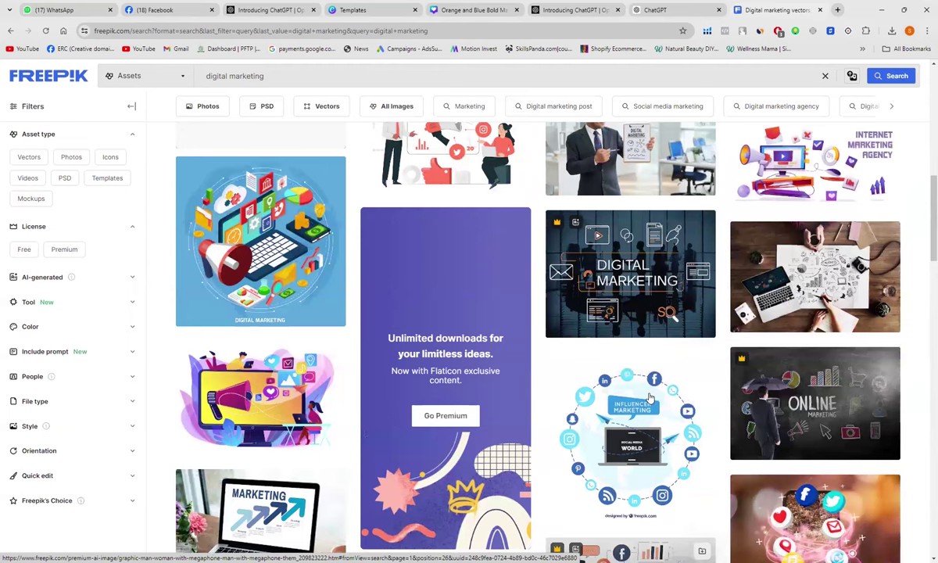
scroll(649, 397, "up", 4)
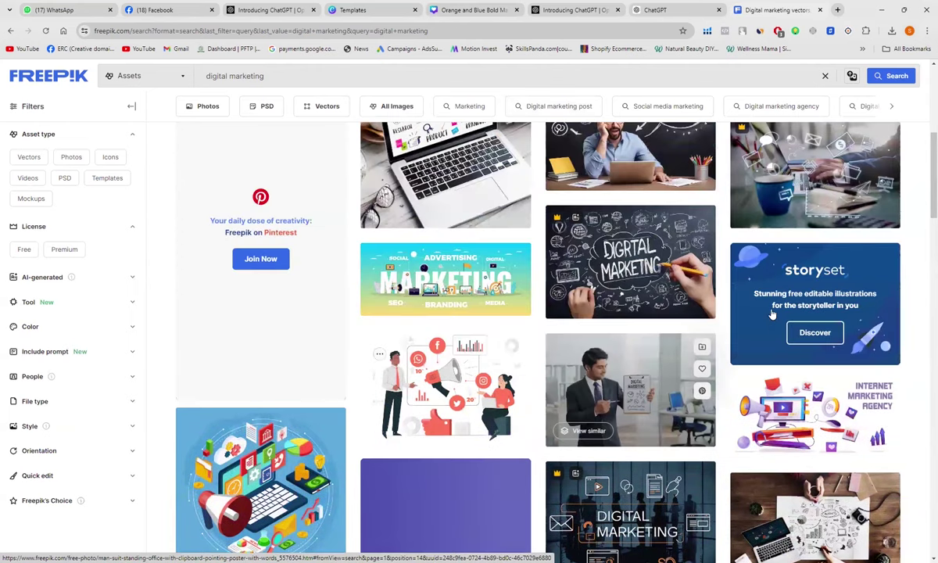
scroll(727, 297, "up", 2)
scroll(771, 312, "up", 3)
scroll(771, 314, "down", 2)
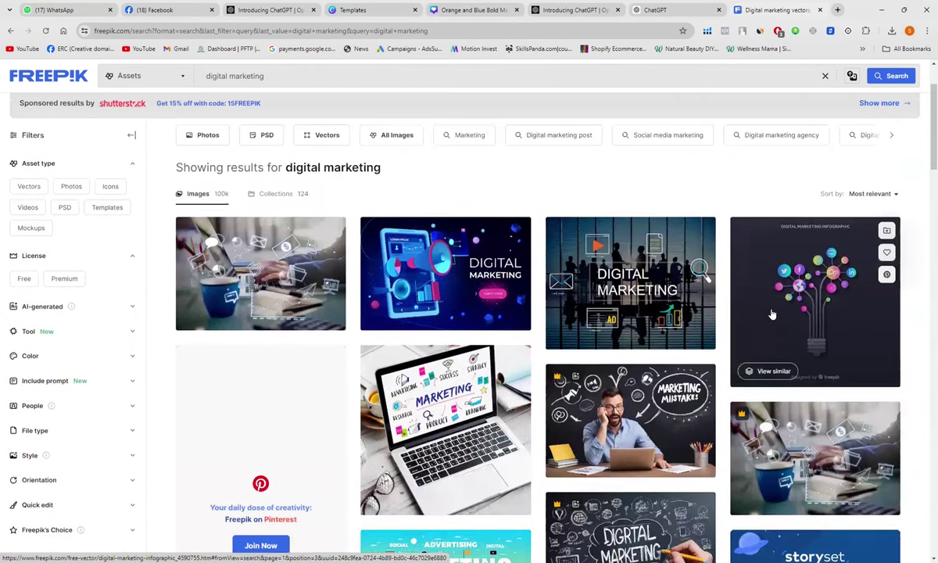
Step: Preview the Freepik photo of hands typing on a laptop with overlaid marketing icons and compare it with the Canva cover design
scroll(771, 313, "down", 1)
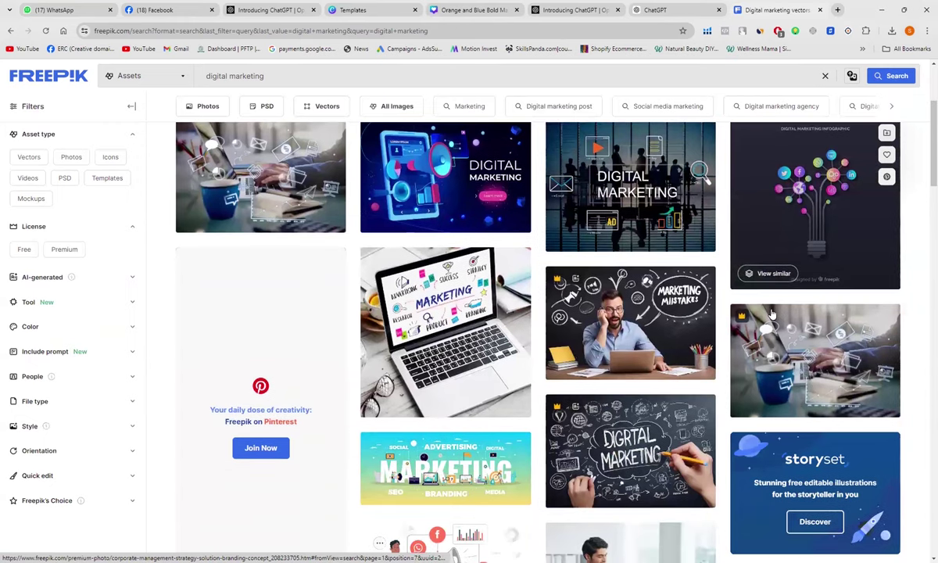
left_click(260, 160)
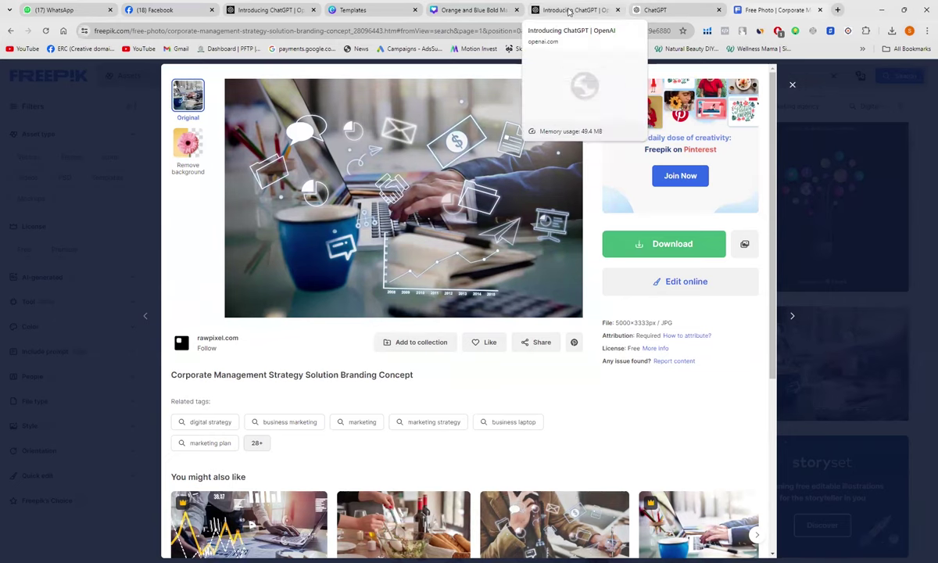
left_click(569, 11)
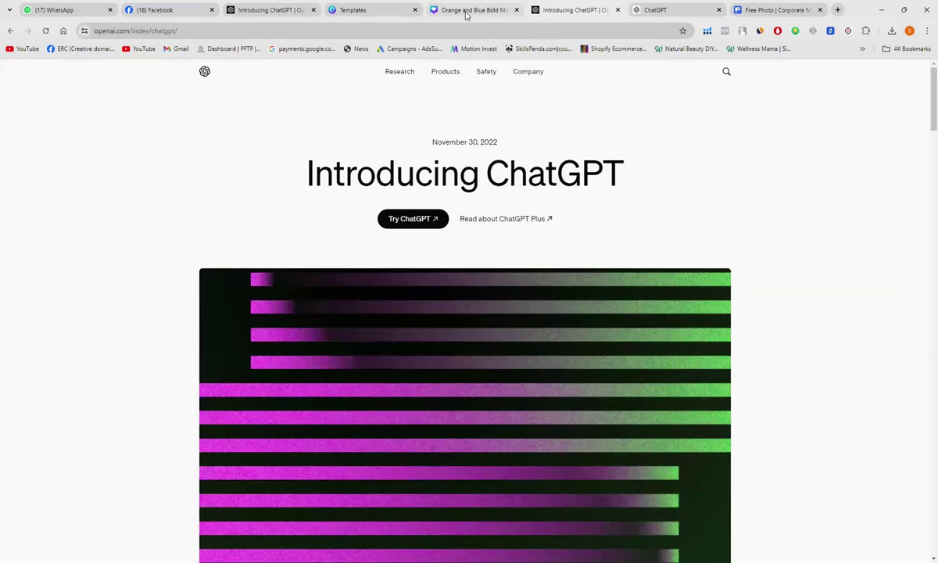
left_click(439, 11)
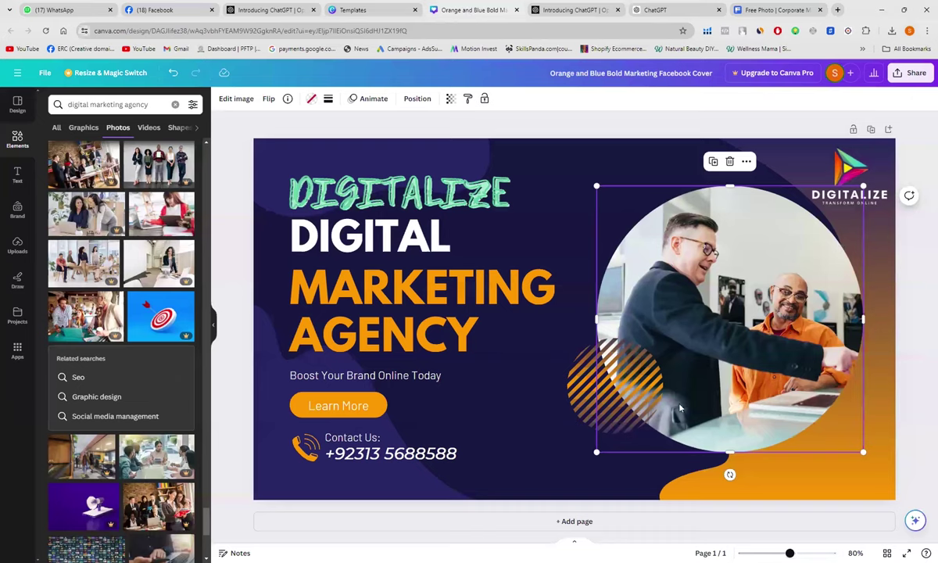
left_click(776, 10)
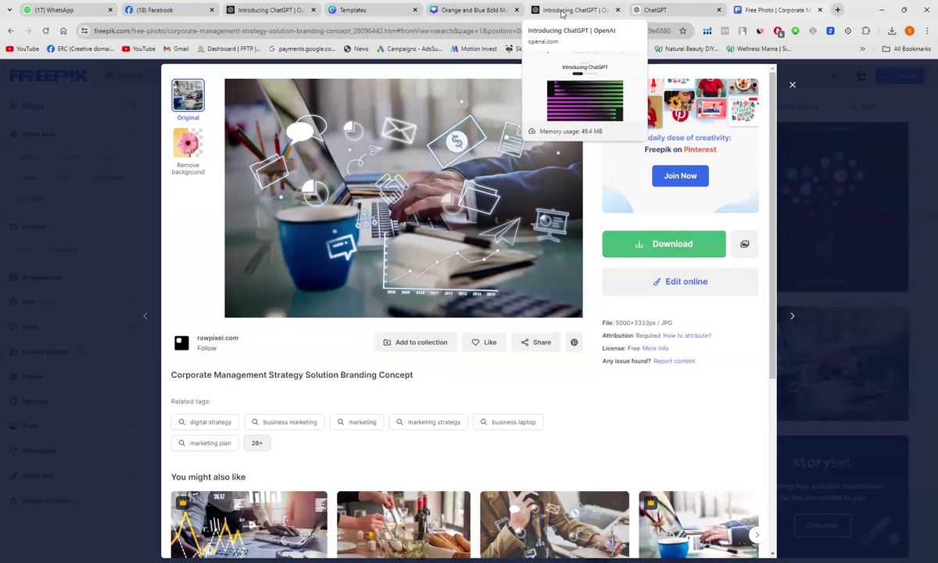
left_click(460, 9)
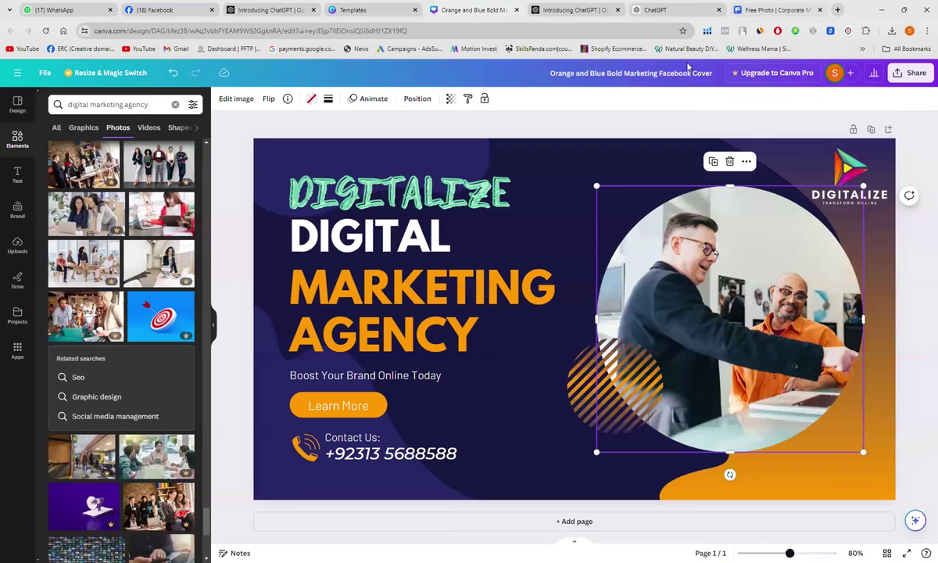
left_click(756, 10)
left_click(791, 84)
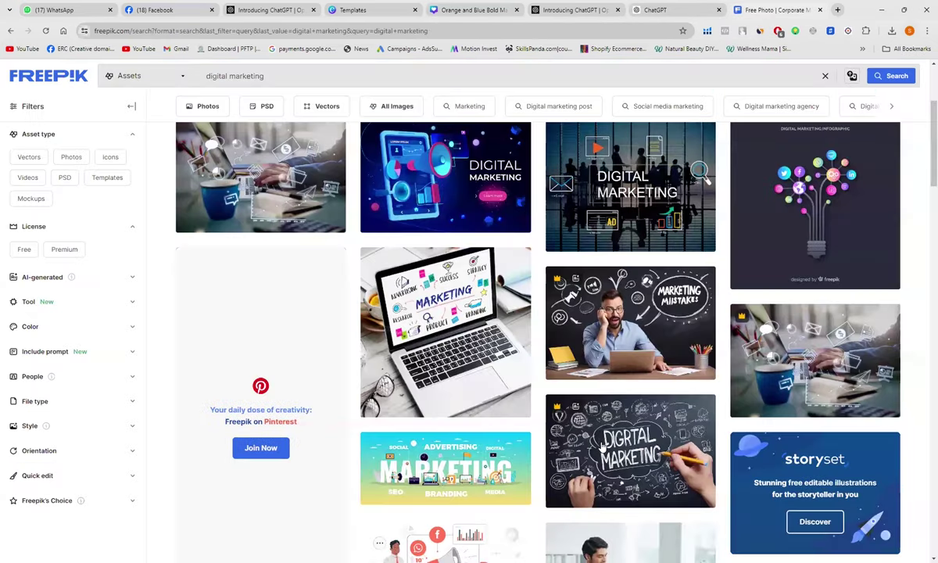
Step: Download the free Freepik photo of the man in a suit holding a "Digital Marketing" clipboard and close its preview
mouse_move(571, 356)
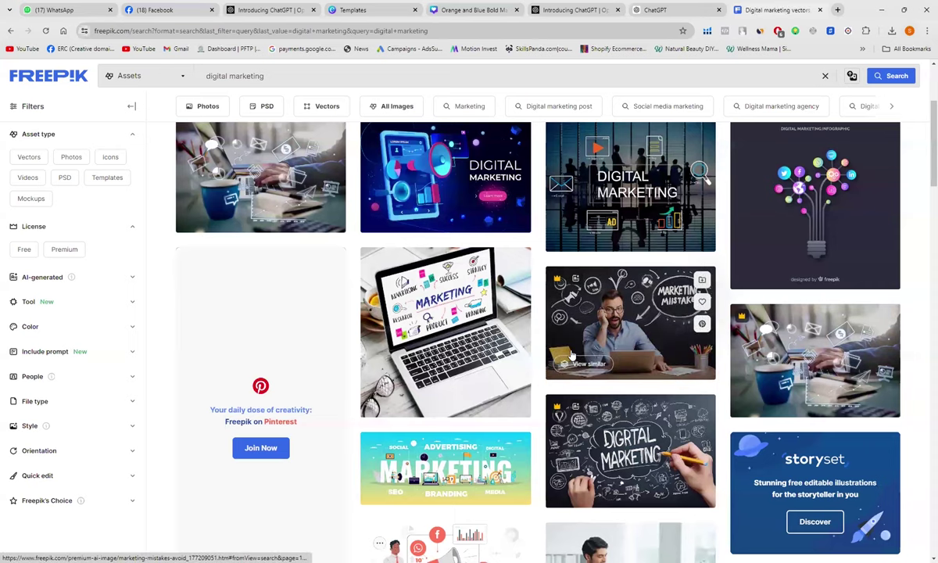
scroll(621, 398, "down", 1)
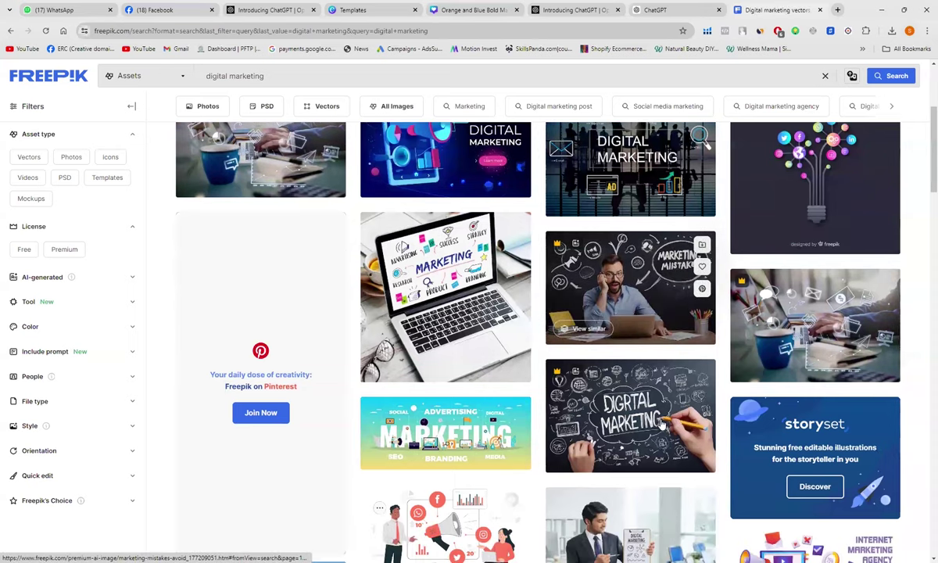
left_click(658, 500)
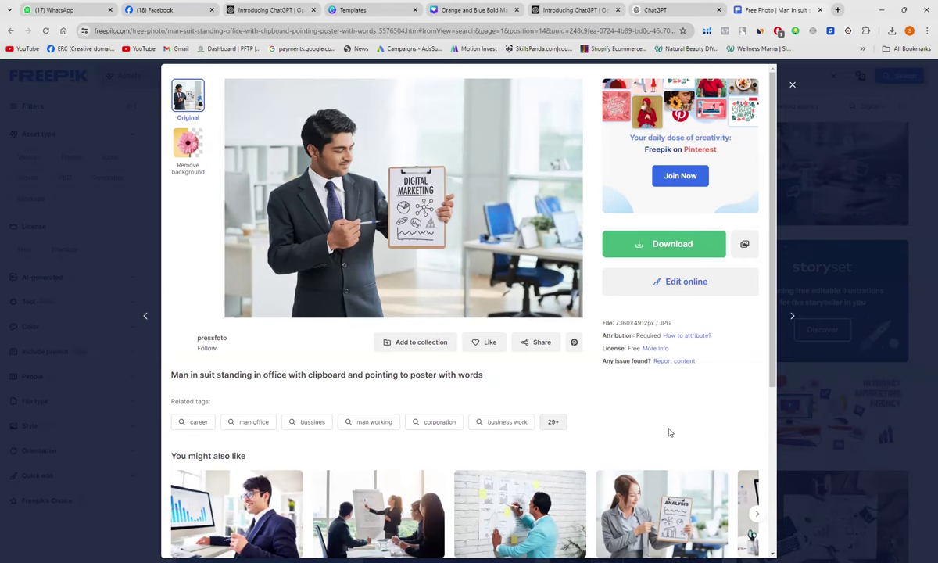
left_click(639, 246)
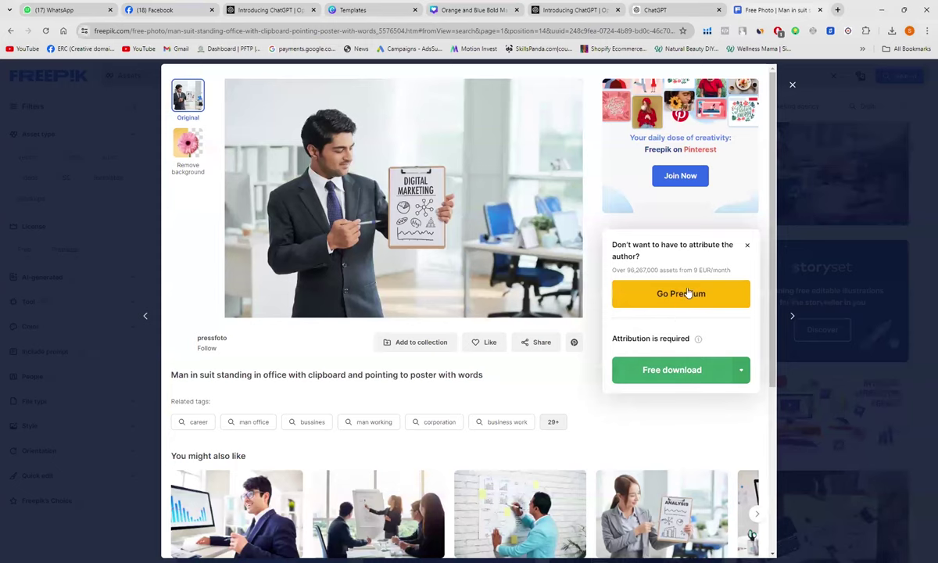
left_click(659, 373)
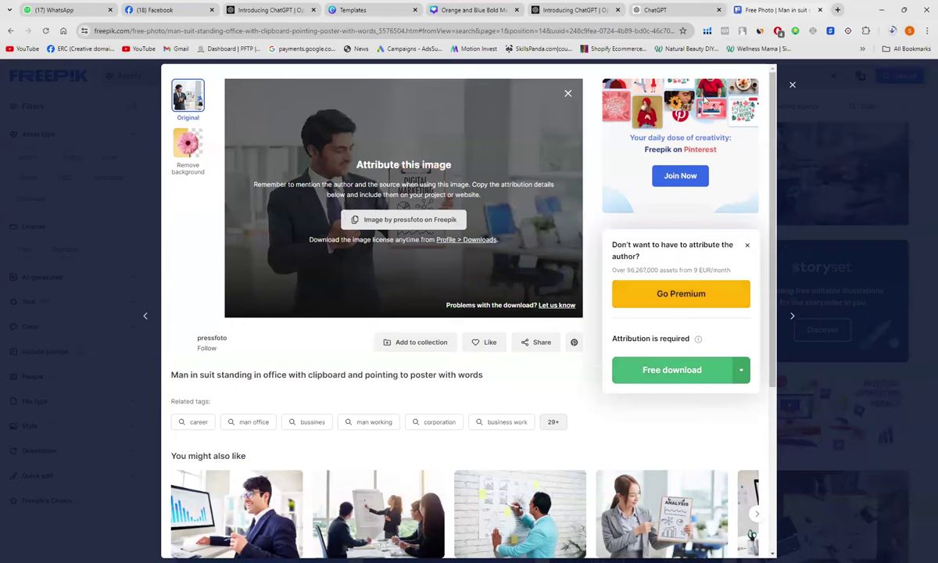
left_click(793, 86)
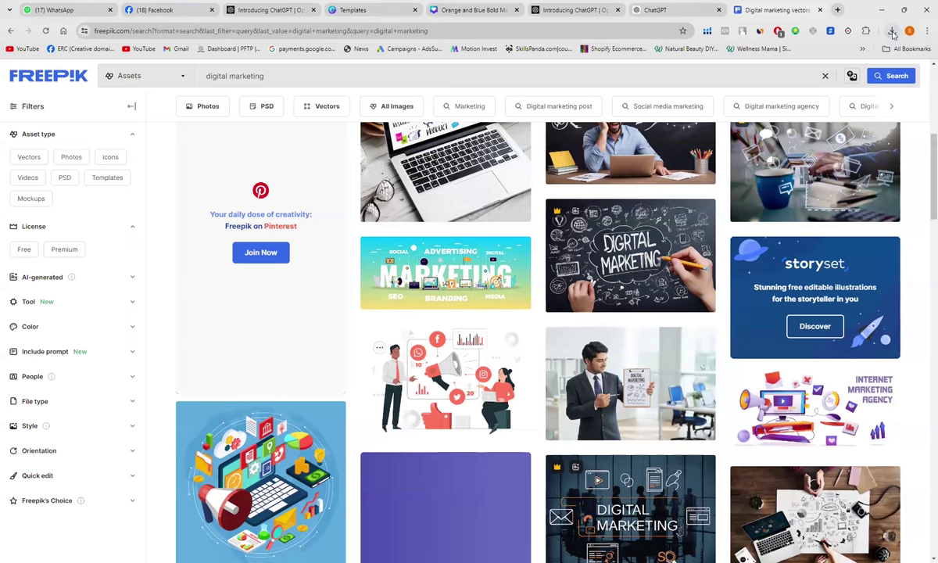
Step: Upload the downloaded man-in-suit photo to the Canva cover design and place it in the circular frame, replacing the current picture
left_click(891, 32)
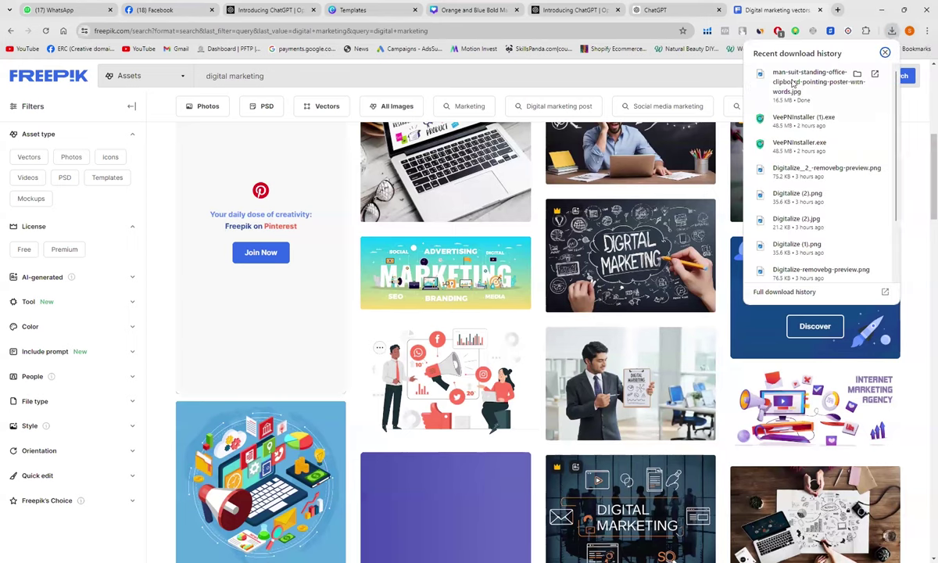
right_click(793, 83)
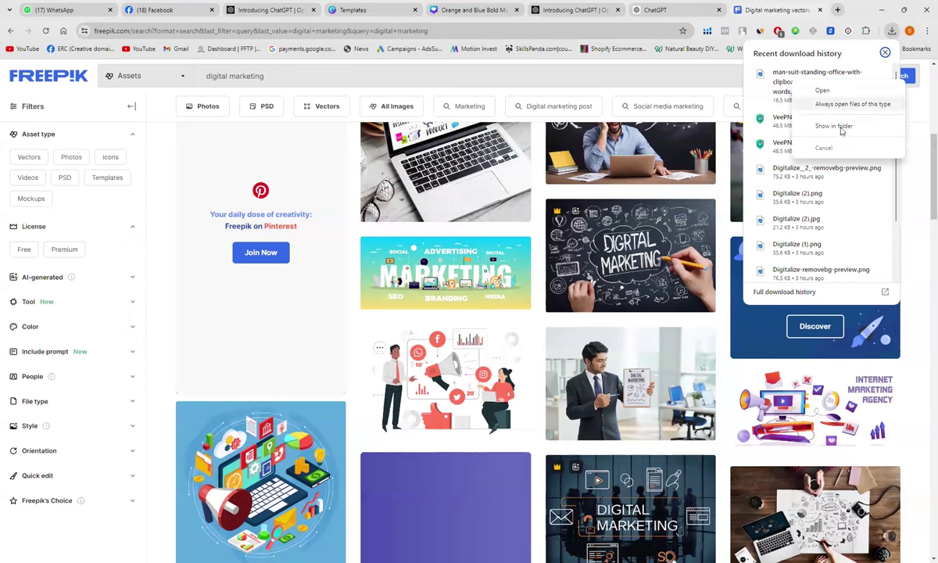
left_click(834, 126)
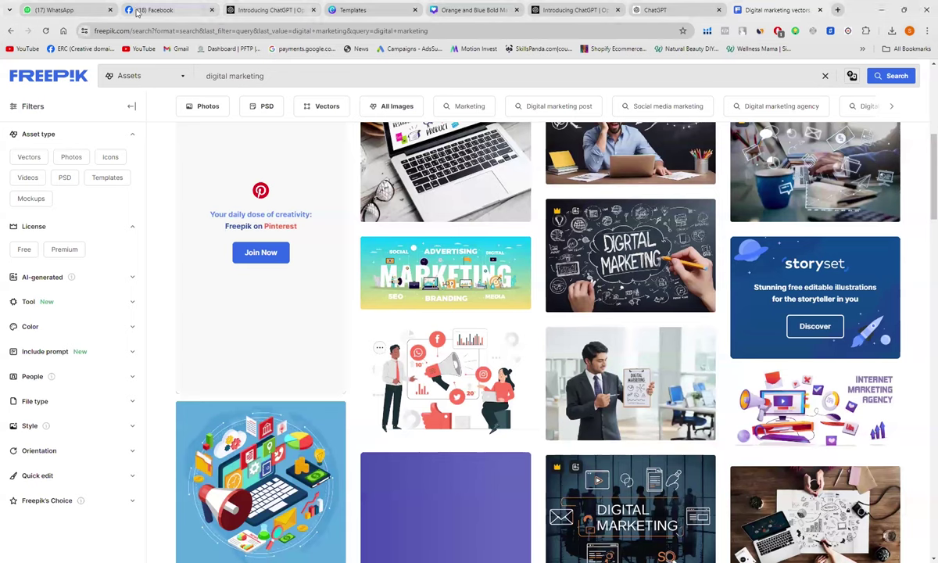
left_click(463, 11)
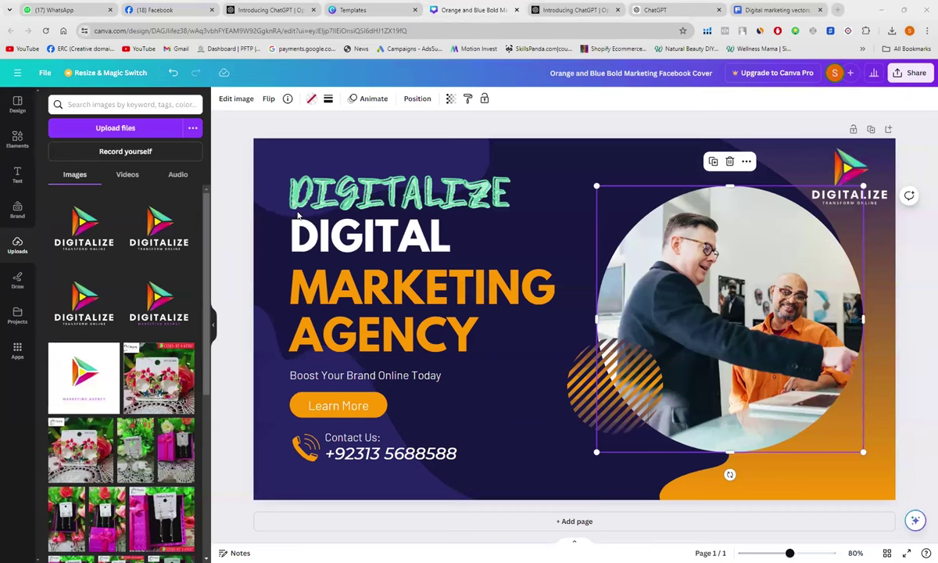
left_click_drag(298, 215, 485, 375)
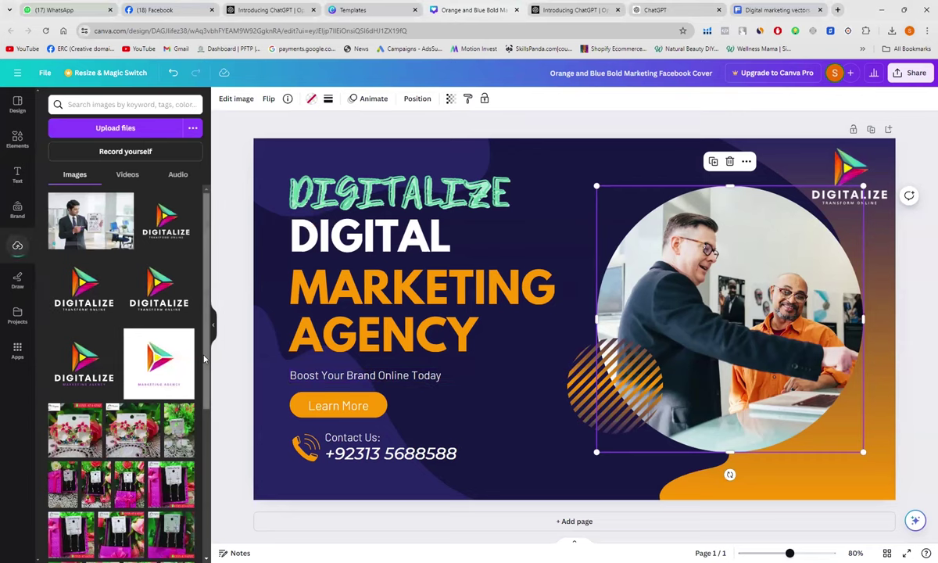
left_click_drag(94, 219, 782, 428)
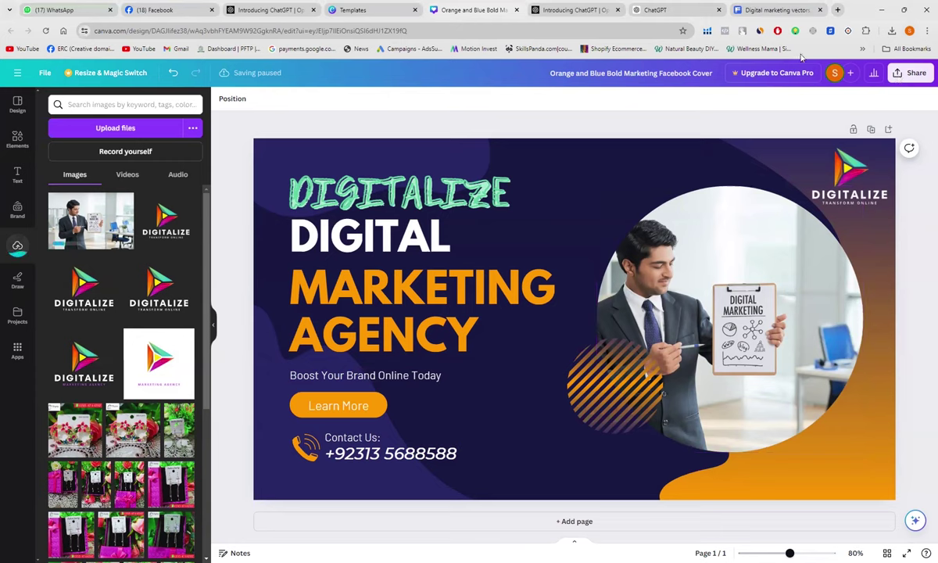
Step: Download the Facebook cover as a PNG file and open the downloaded image
left_click(907, 74)
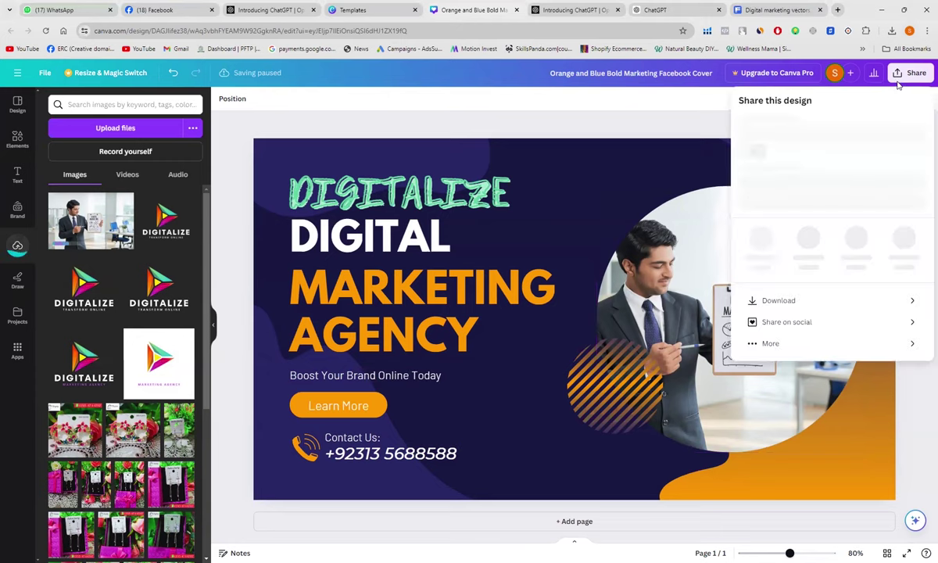
left_click(908, 297)
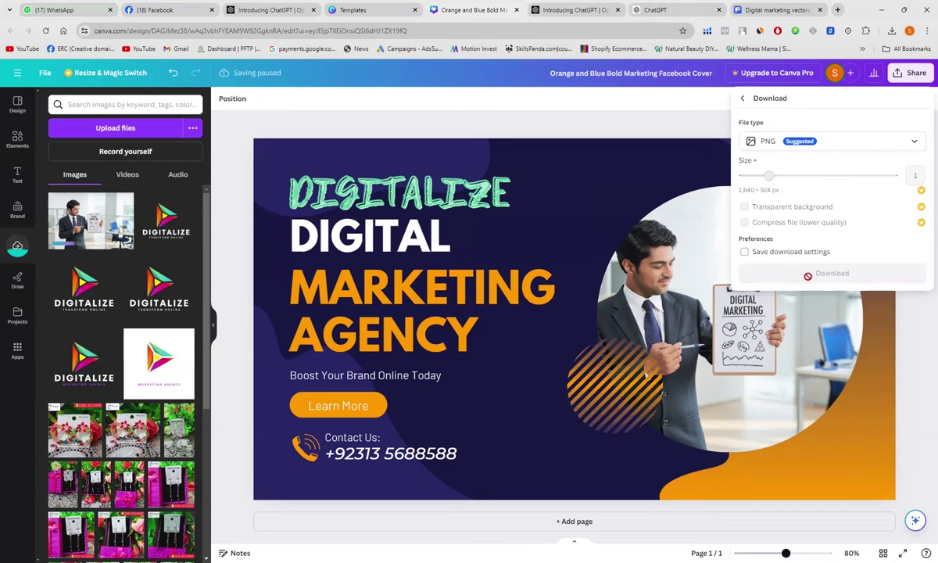
left_click(916, 143)
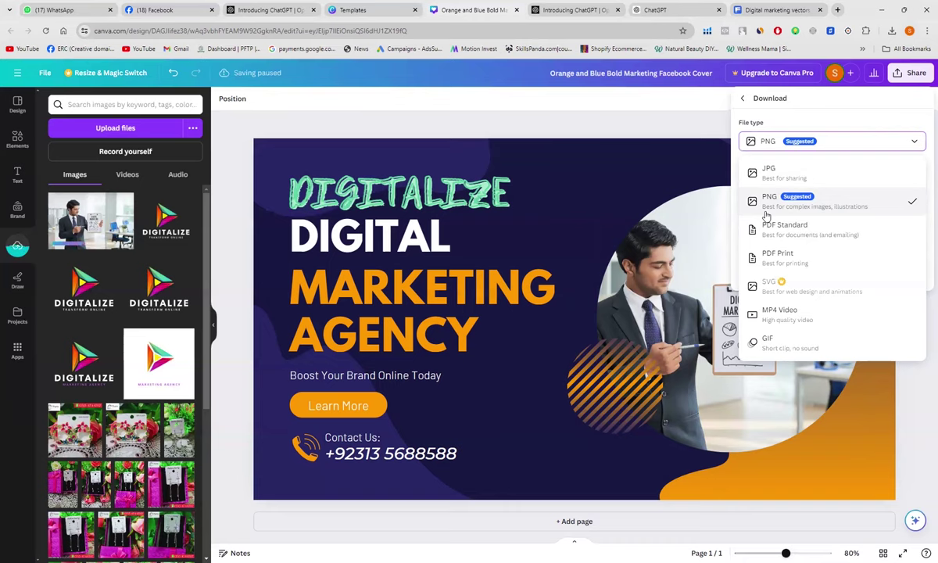
left_click(916, 142)
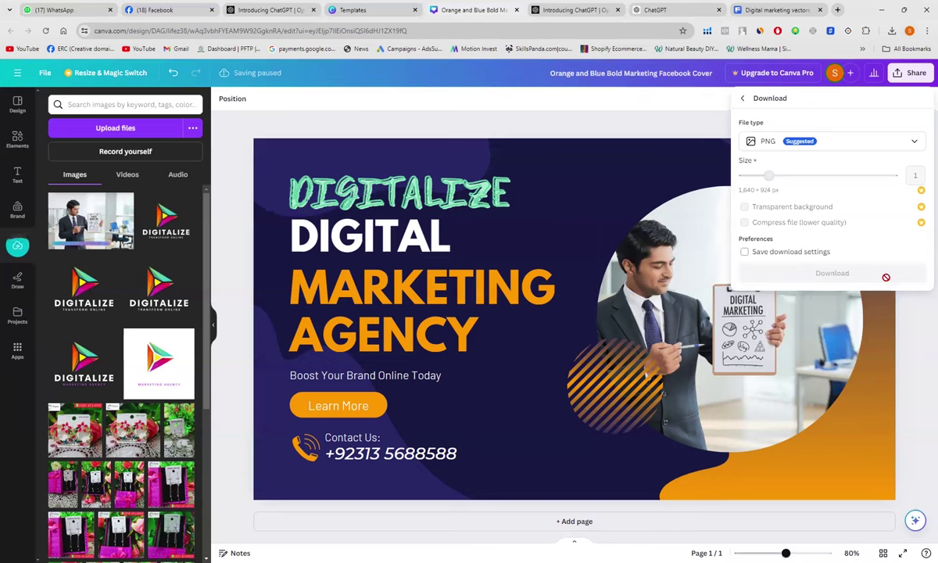
left_click(744, 101)
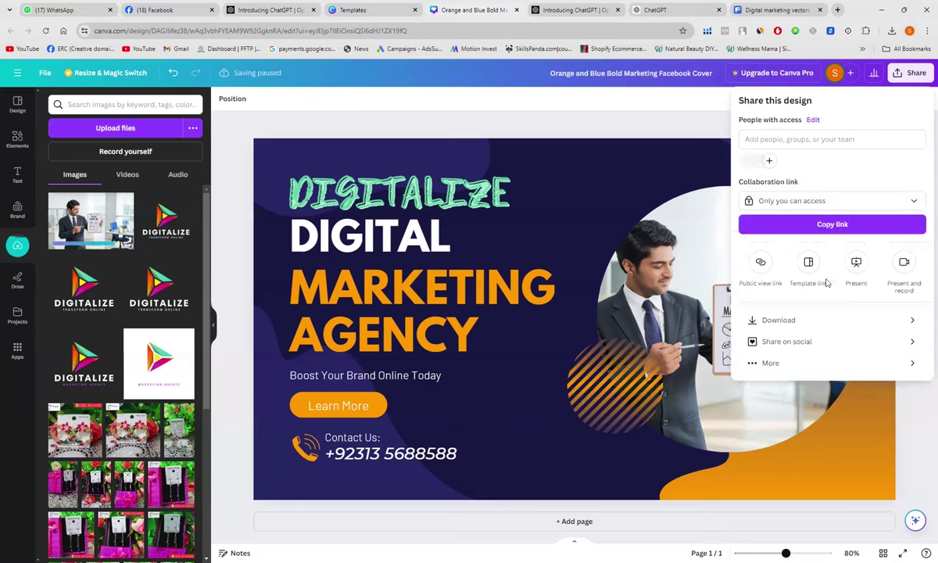
left_click(776, 320)
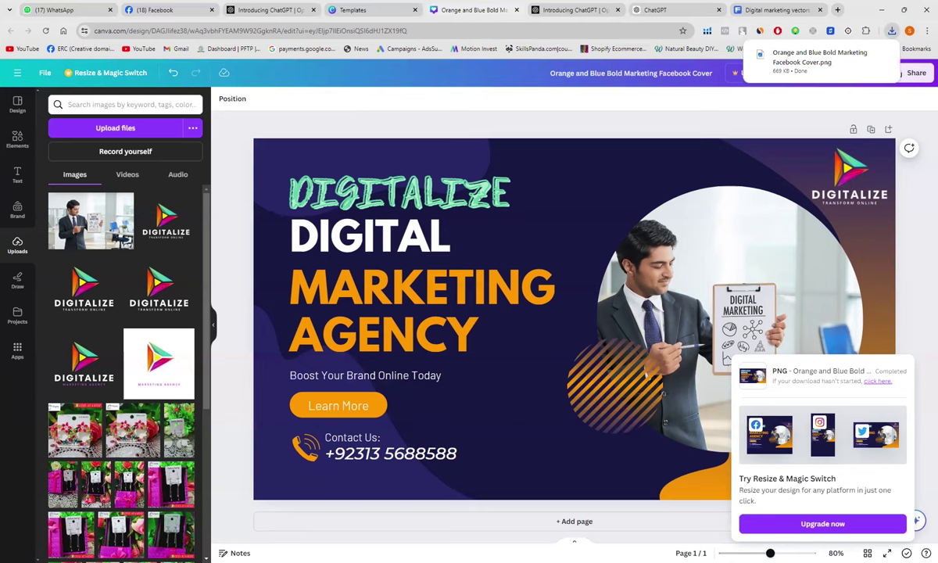
left_click(228, 489)
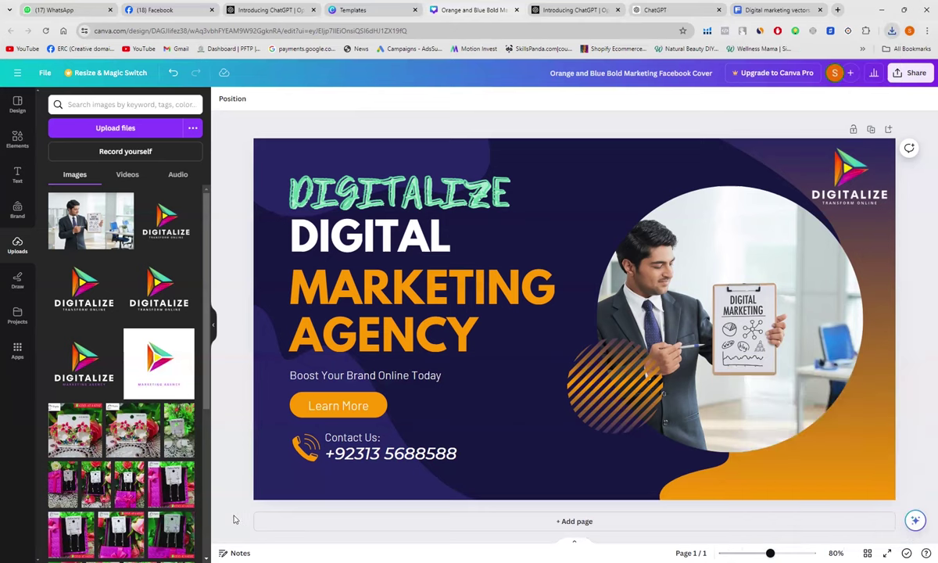
left_click(891, 32)
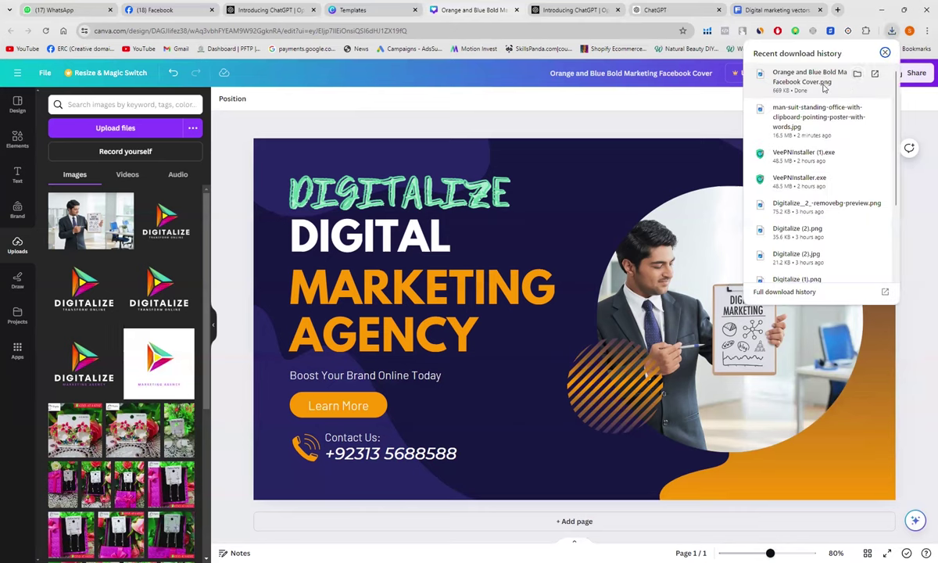
left_click(823, 89)
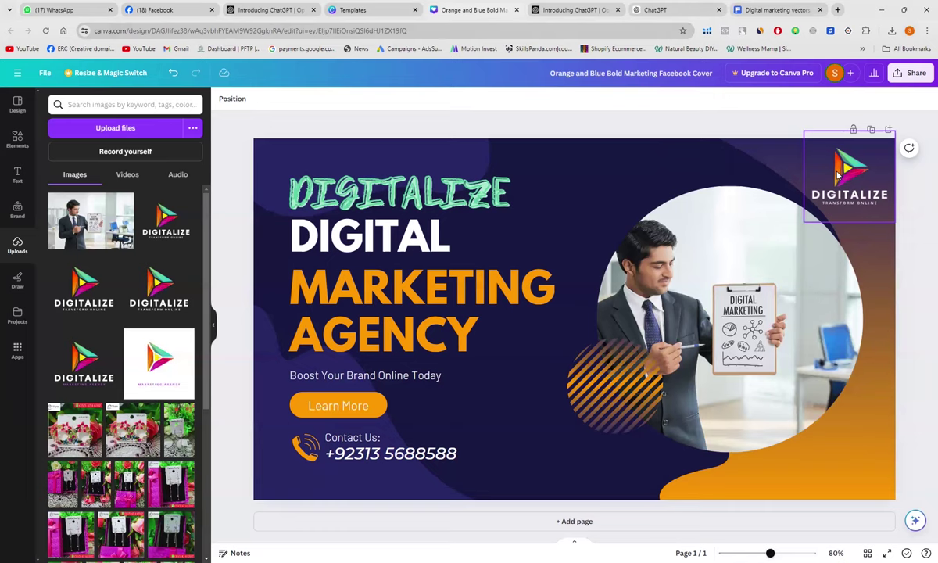
Step: Search Canva's templates for "logo" from the home page and create a blank logo design
left_click(362, 11)
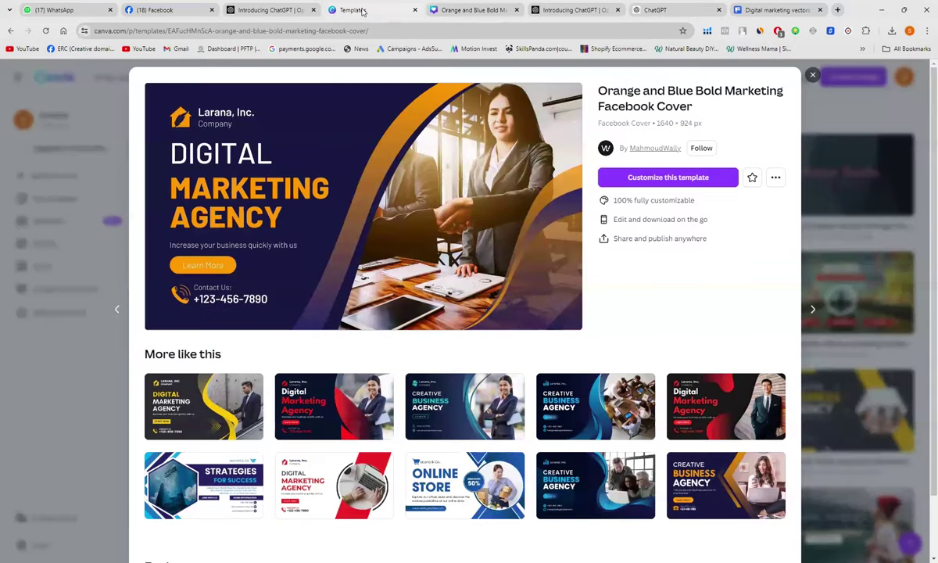
left_click(812, 76)
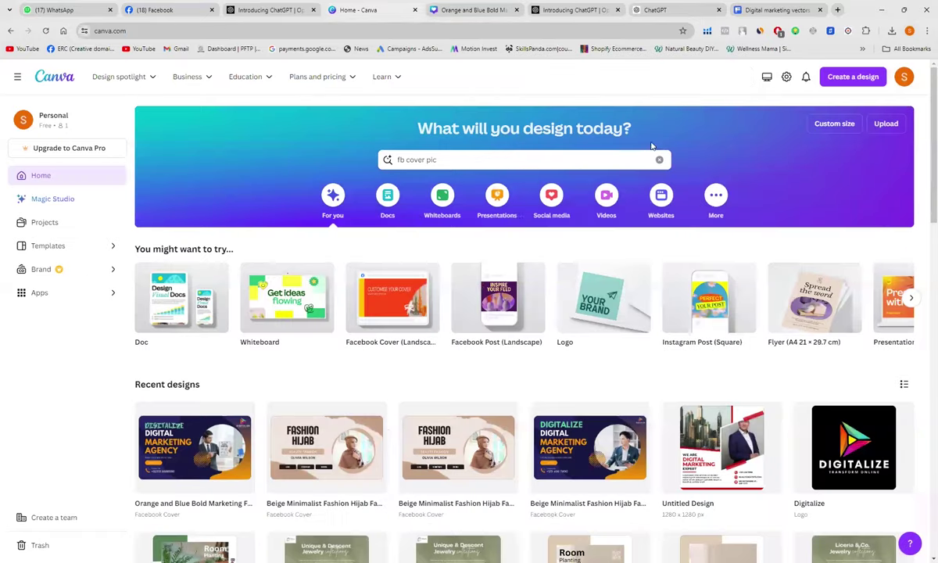
key("alt+Left")
left_click(481, 158)
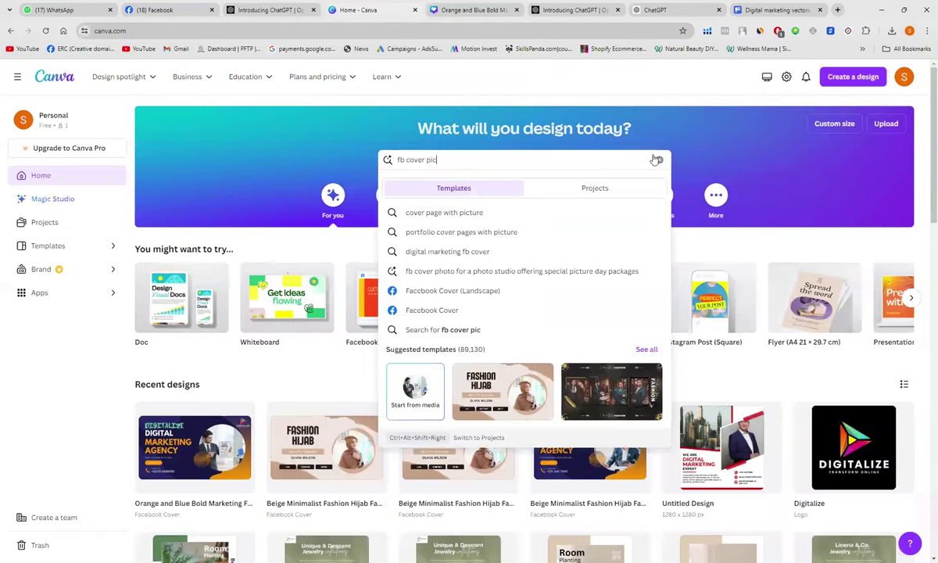
right_click(658, 159)
key("Escape")
left_click(659, 159)
type("logo")
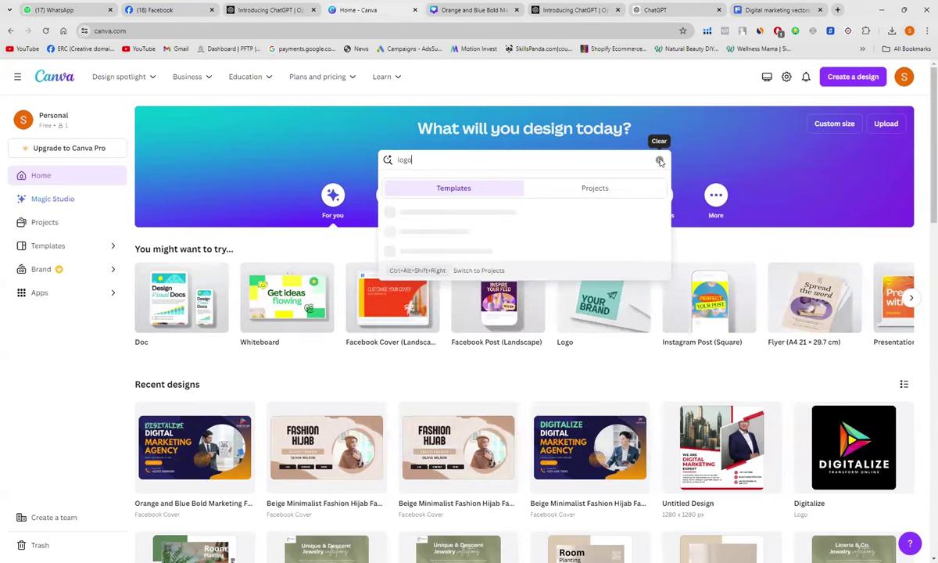
key("Return")
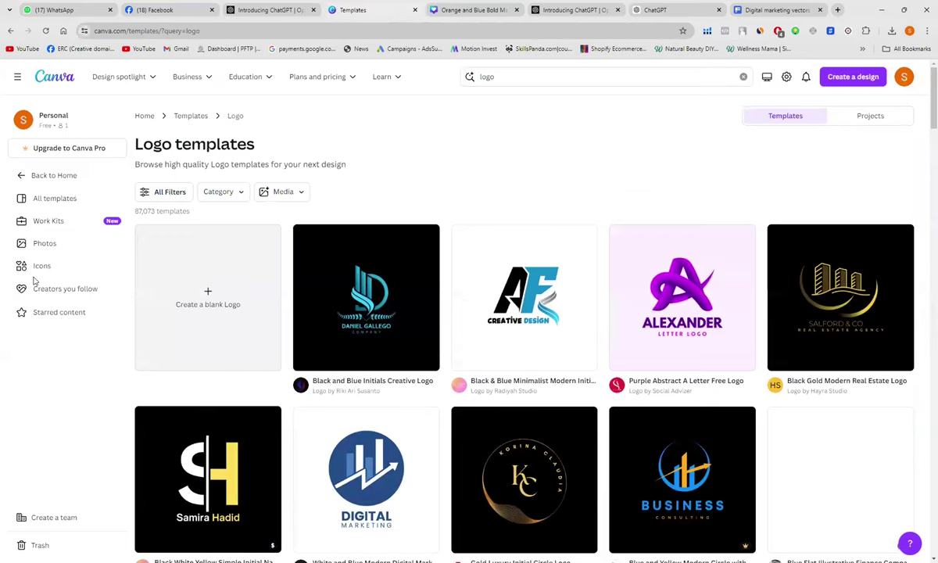
left_click(204, 292)
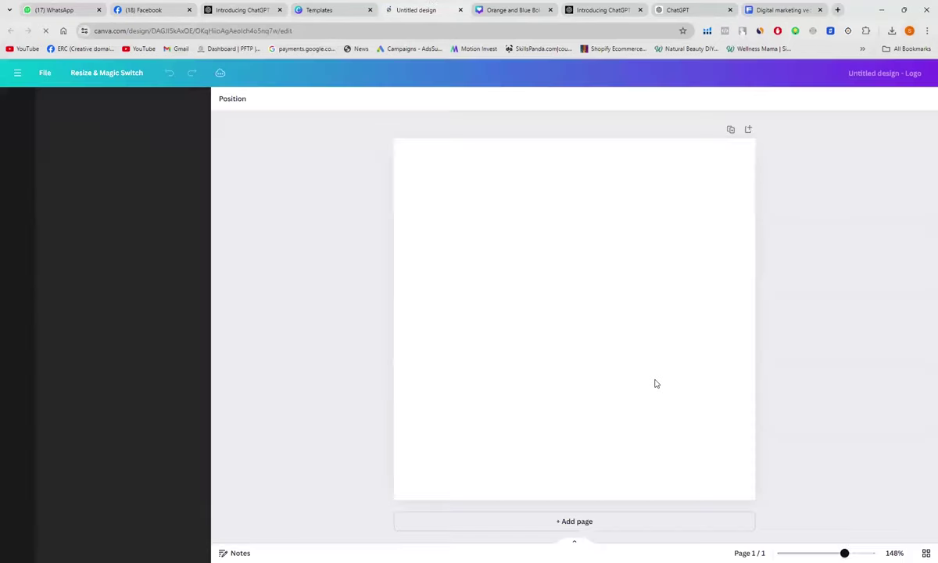
Step: Enter "digital media marketin" as the search term for logo templates in the blank design
left_click(75, 105)
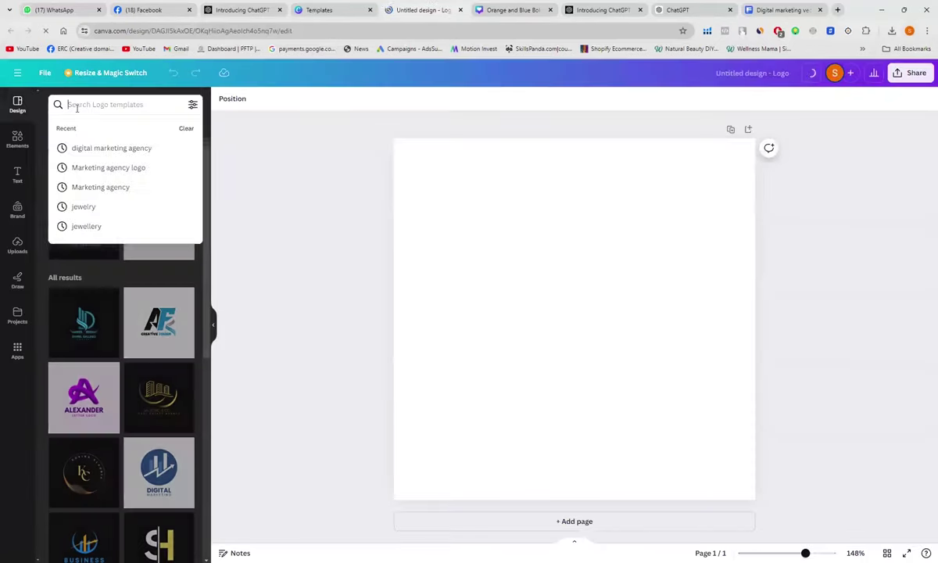
type("di")
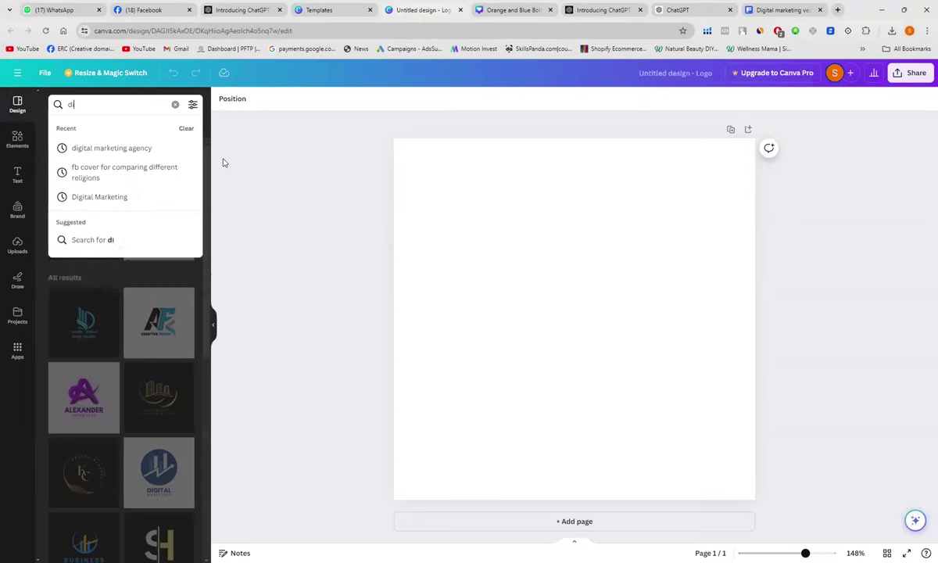
type("gita")
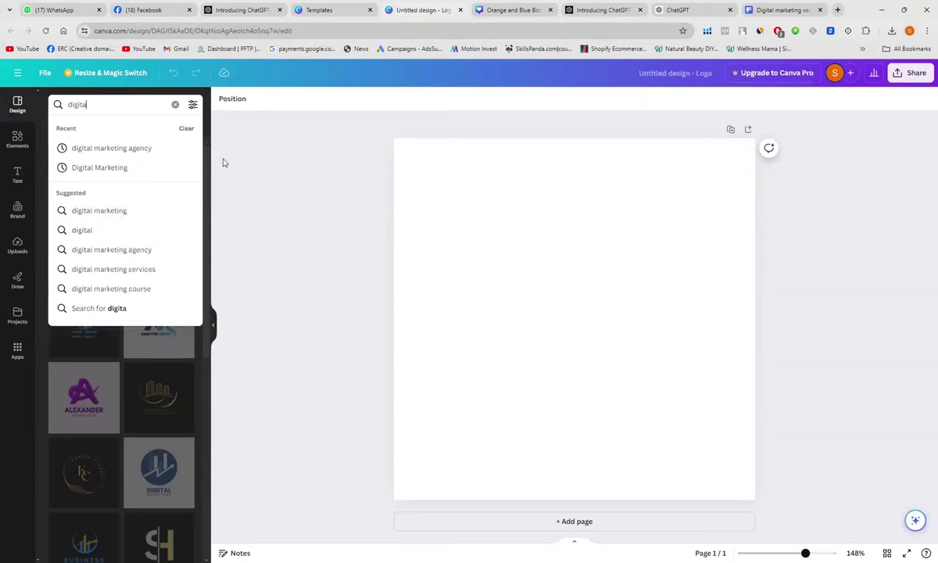
type("l media")
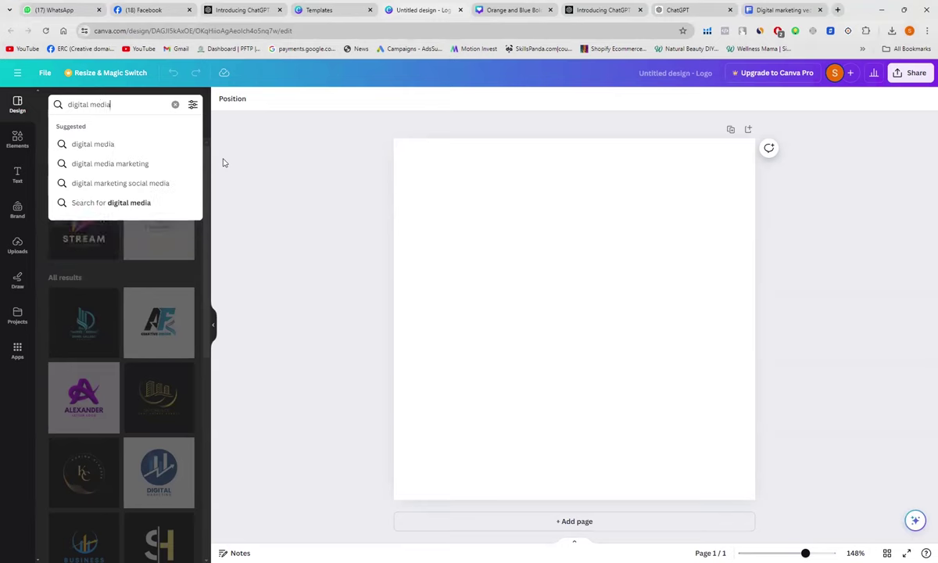
type(" marketin")
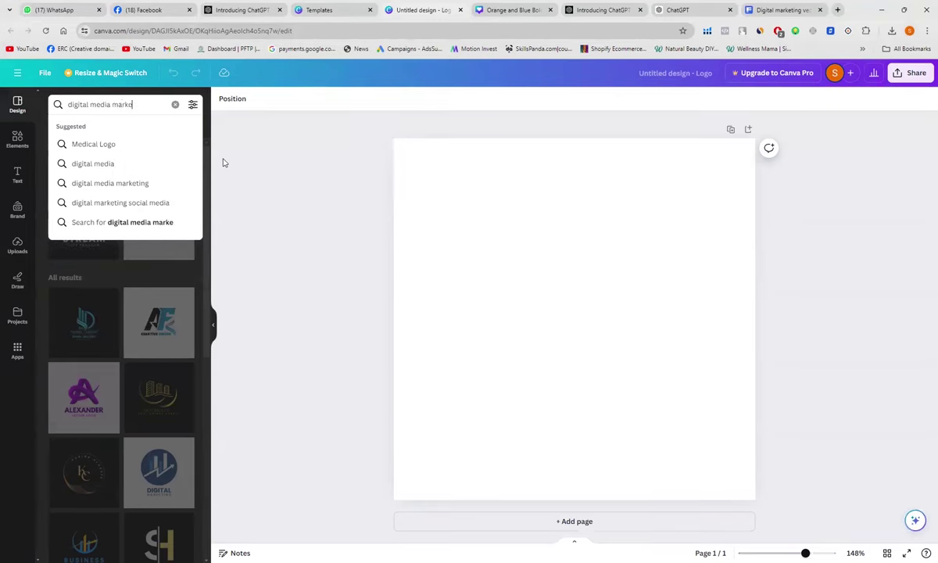